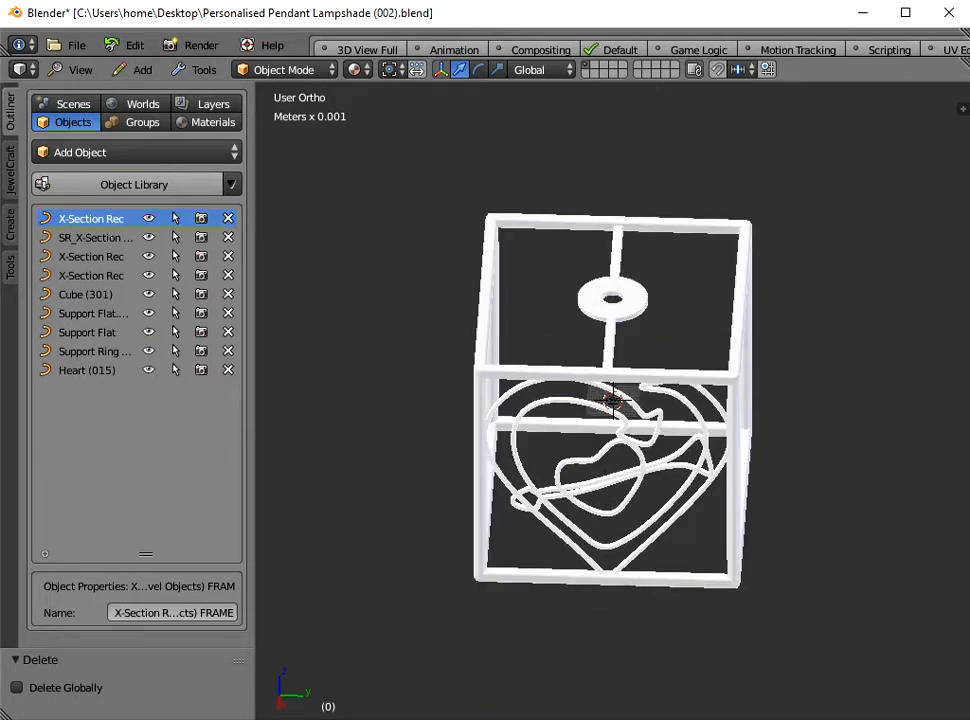
Step: Start a new scene by reloading the start-up file
{"action": "left_click", "coordinate": [76, 45]}
{"action": "left_click", "coordinate": [87, 67]}
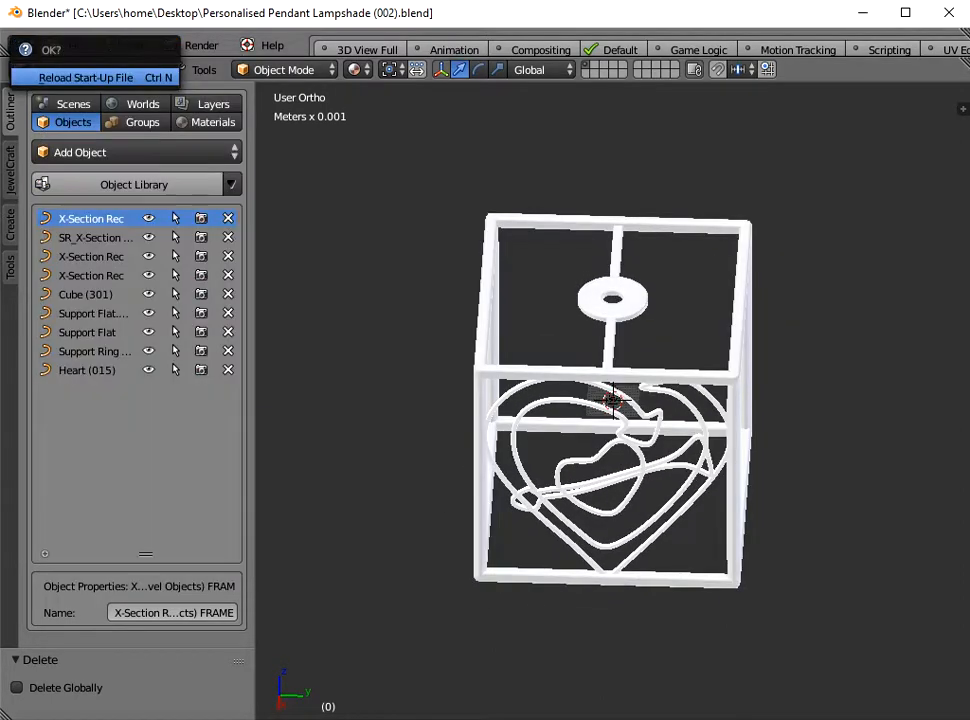
{"action": "left_click", "coordinate": [87, 76]}
Step: Start the Screencast Keys display, collapse its section and hide the properties sidebar
{"action": "key", "text": "n"}
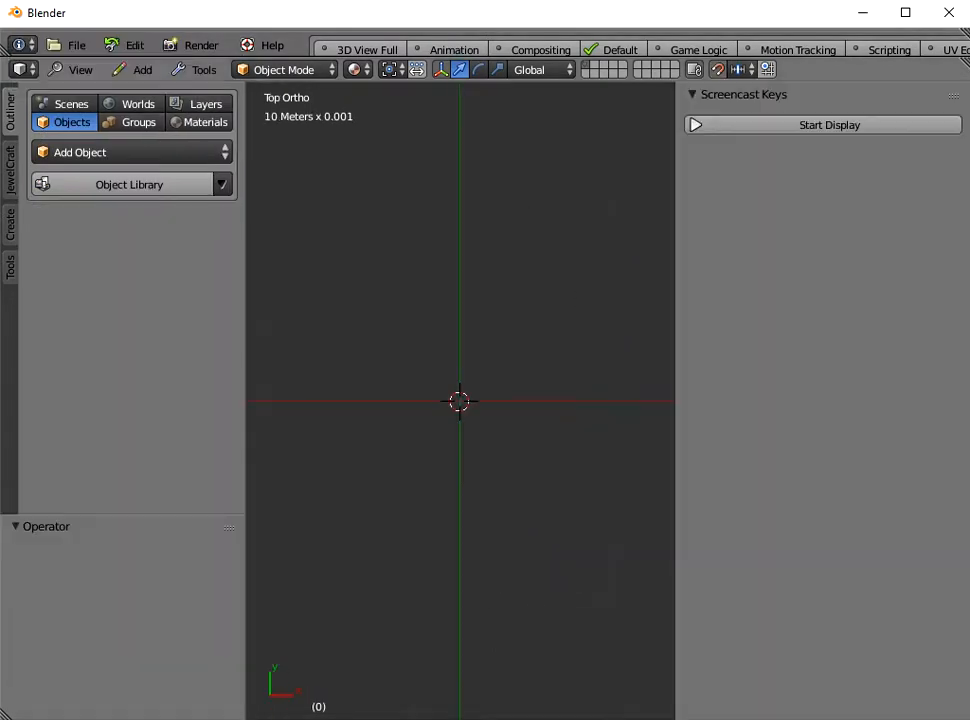
{"action": "left_click", "coordinate": [829, 124]}
{"action": "left_click", "coordinate": [744, 95]}
{"action": "key", "text": "n"}
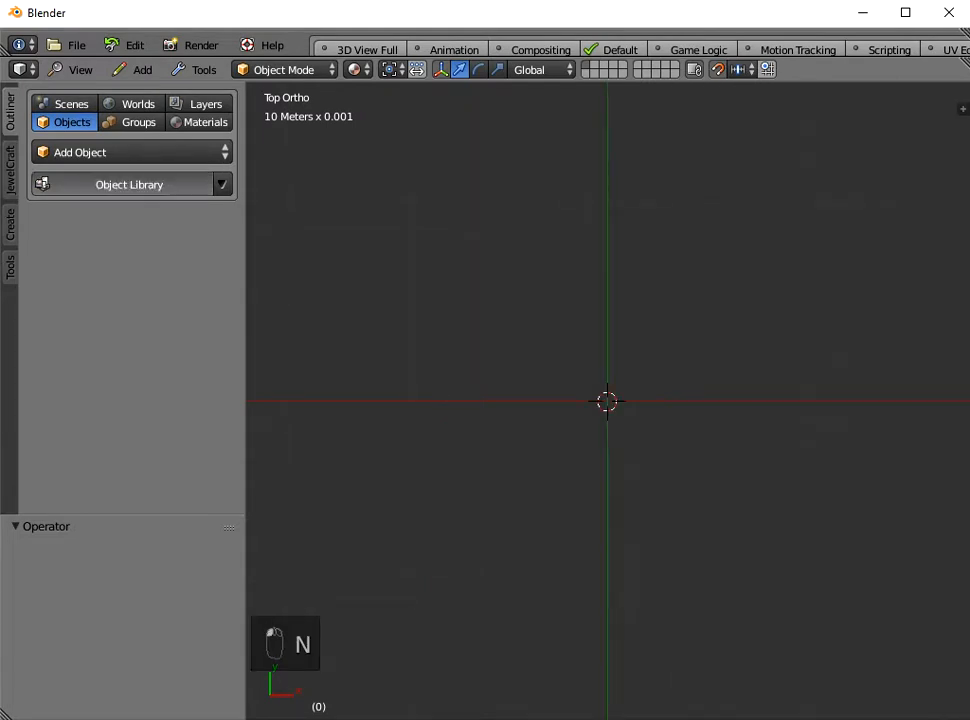
Step: Add the Cube (301) frame from the "03D Templates - Lighting Frames" category of the object library
{"action": "left_click", "coordinate": [129, 184]}
{"action": "left_click", "coordinate": [160, 210]}
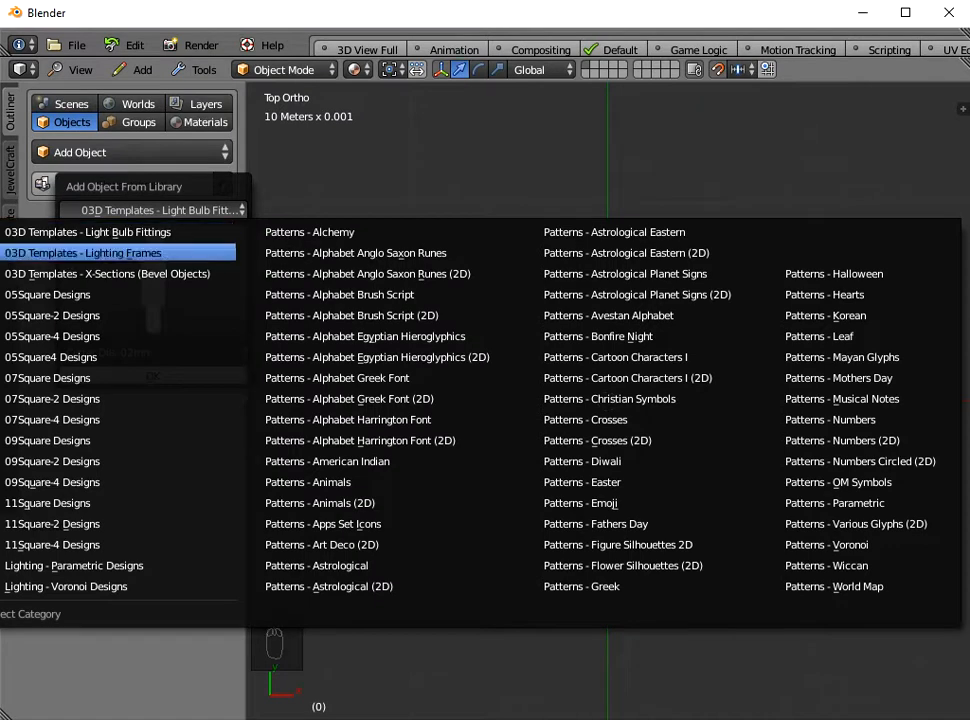
{"action": "left_click", "coordinate": [150, 253]}
{"action": "left_click", "coordinate": [153, 280]}
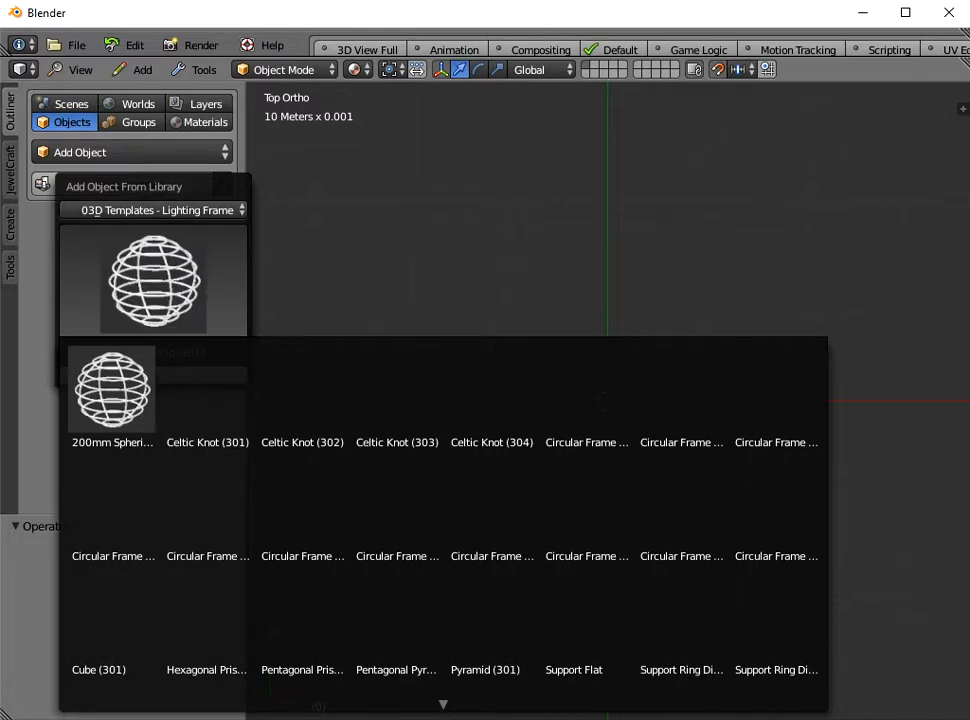
{"action": "scroll", "coordinate": [113, 530], "scroll_direction": "down", "scroll_amount": 1}
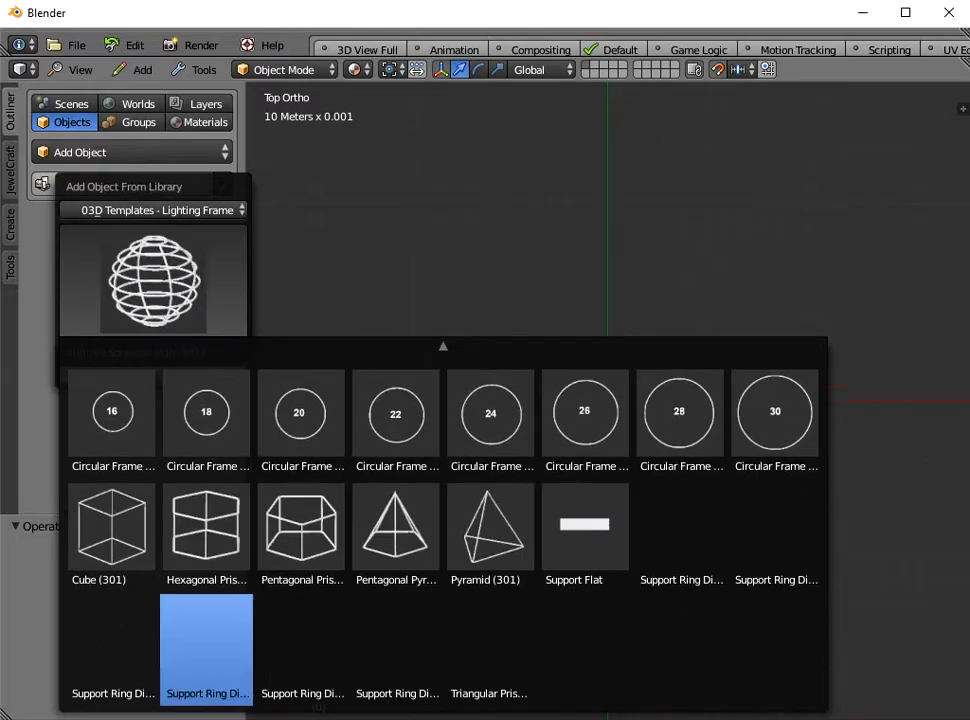
{"action": "left_click", "coordinate": [113, 530]}
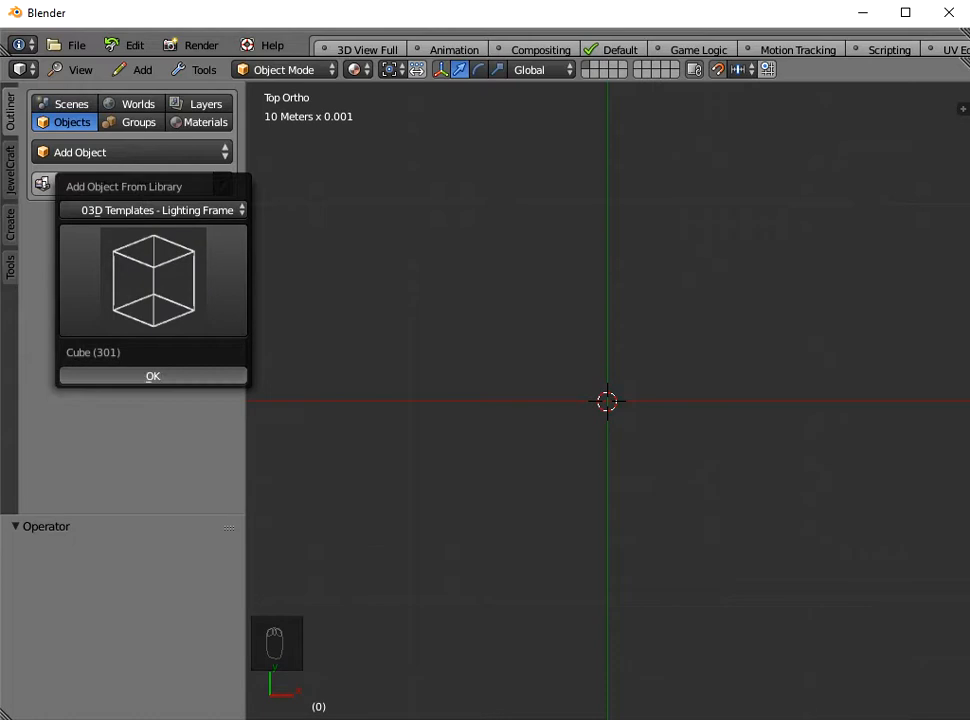
{"action": "left_click", "coordinate": [152, 376]}
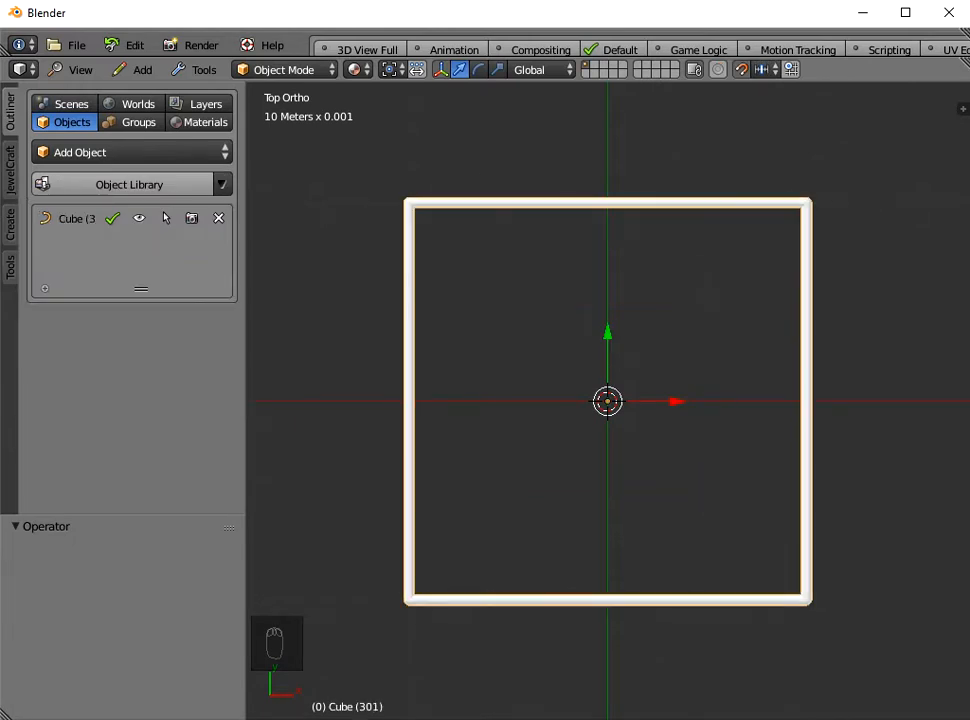
Step: Turn off the grid floor in the viewport settings
{"action": "middle_click_drag", "start_coordinate": [540, 440], "coordinate": [616, 320]}
{"action": "scroll", "coordinate": [616, 320], "scroll_direction": "up", "scroll_amount": 1}
{"action": "scroll", "coordinate": [616, 320], "scroll_direction": "down", "scroll_amount": 2}
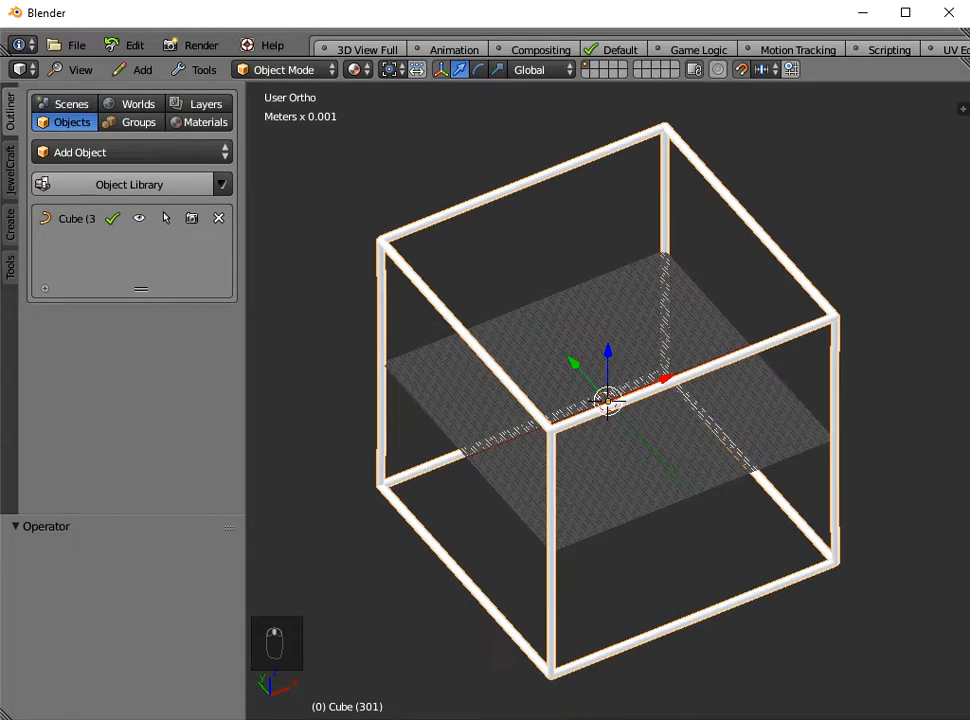
{"action": "left_click", "coordinate": [68, 69]}
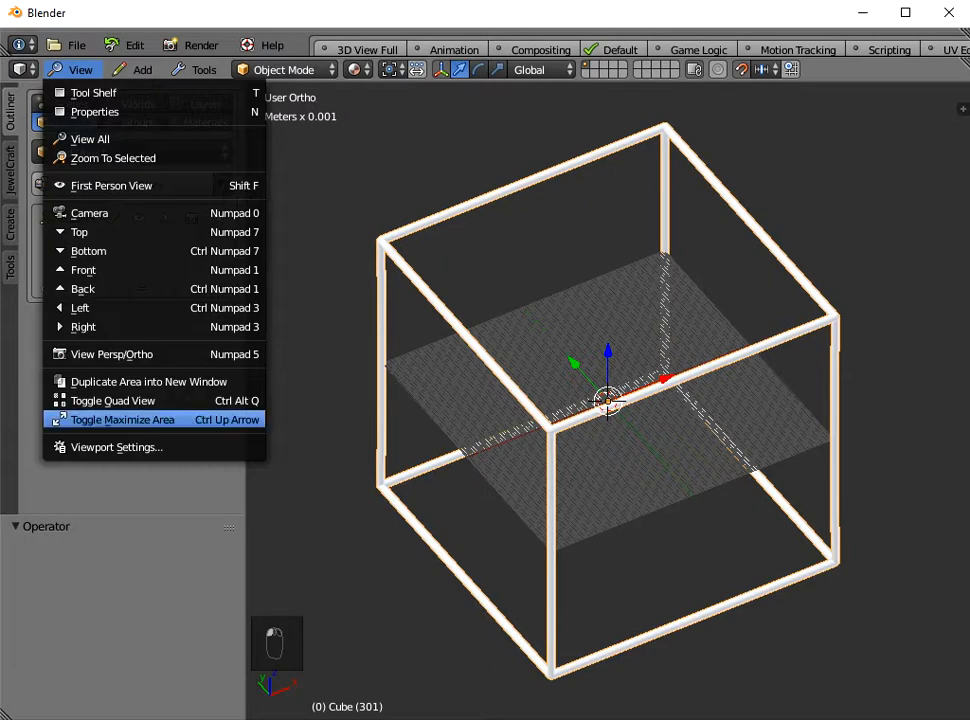
{"action": "left_click", "coordinate": [108, 446]}
{"action": "left_click", "coordinate": [28, 610]}
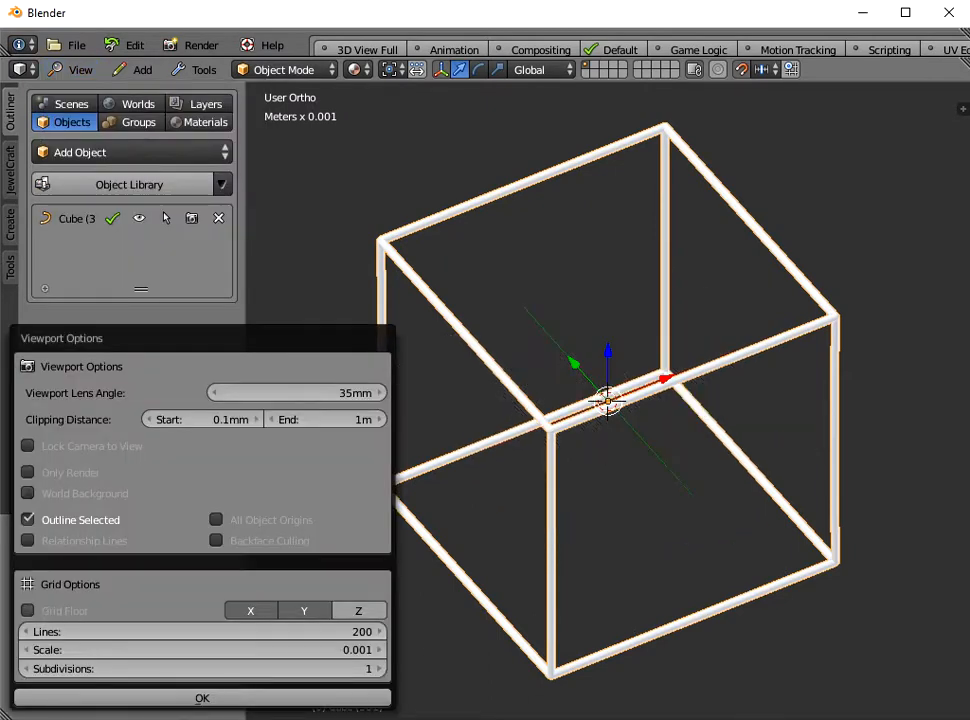
Step: Show the cube frame's properties and clear its bevel object
{"action": "middle_click_drag", "start_coordinate": [490, 480], "coordinate": [540, 420]}
{"action": "scroll", "coordinate": [520, 437], "scroll_direction": "down", "scroll_amount": 2}
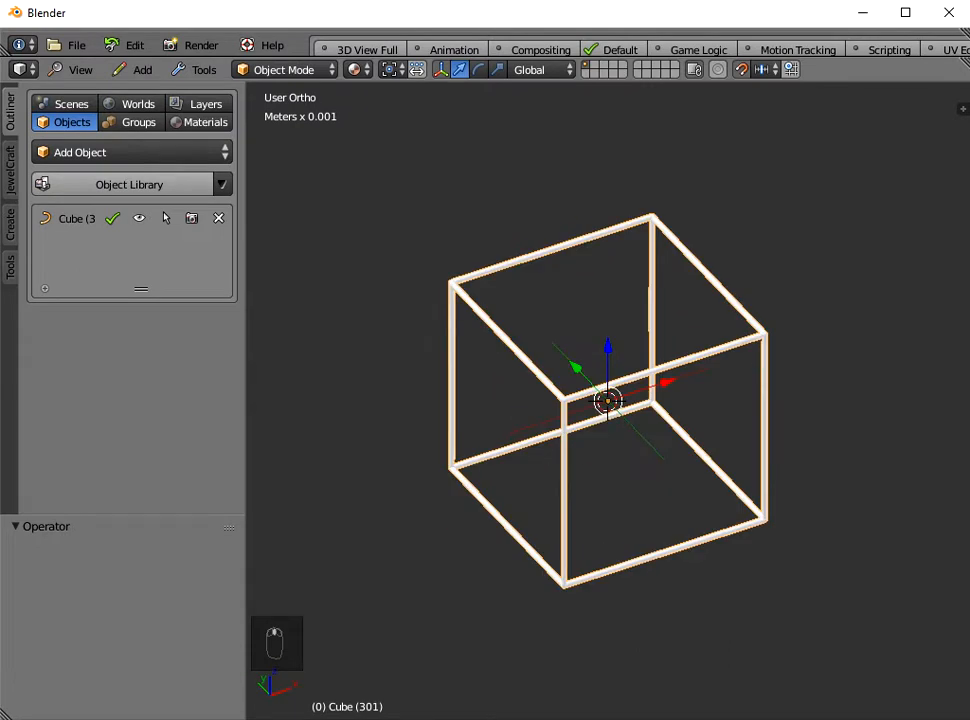
{"action": "key", "text": "n"}
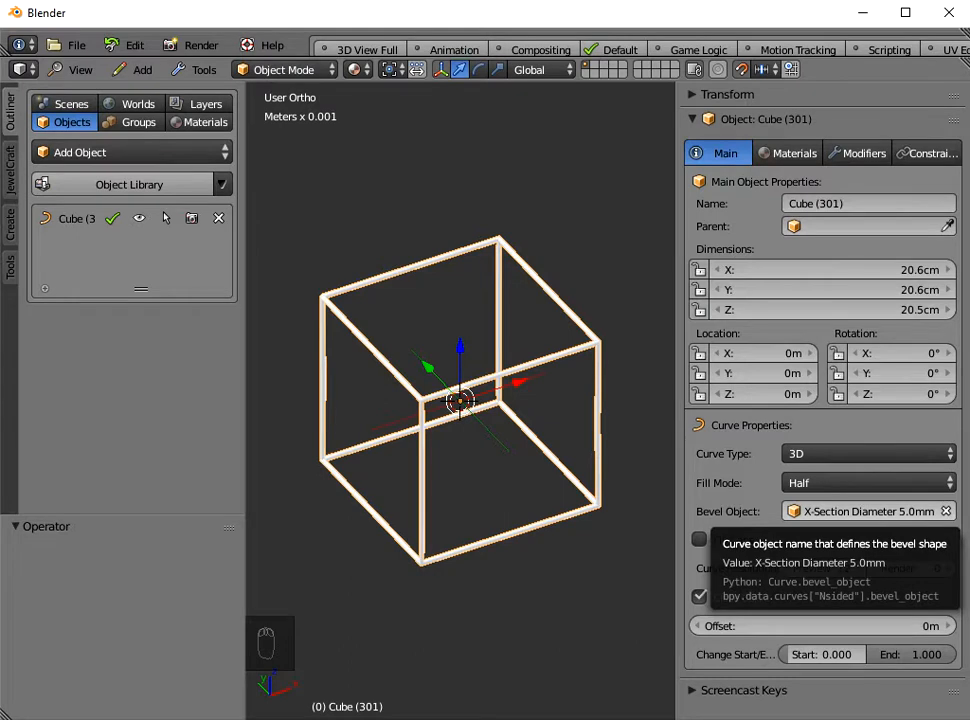
{"action": "left_click", "coordinate": [946, 511]}
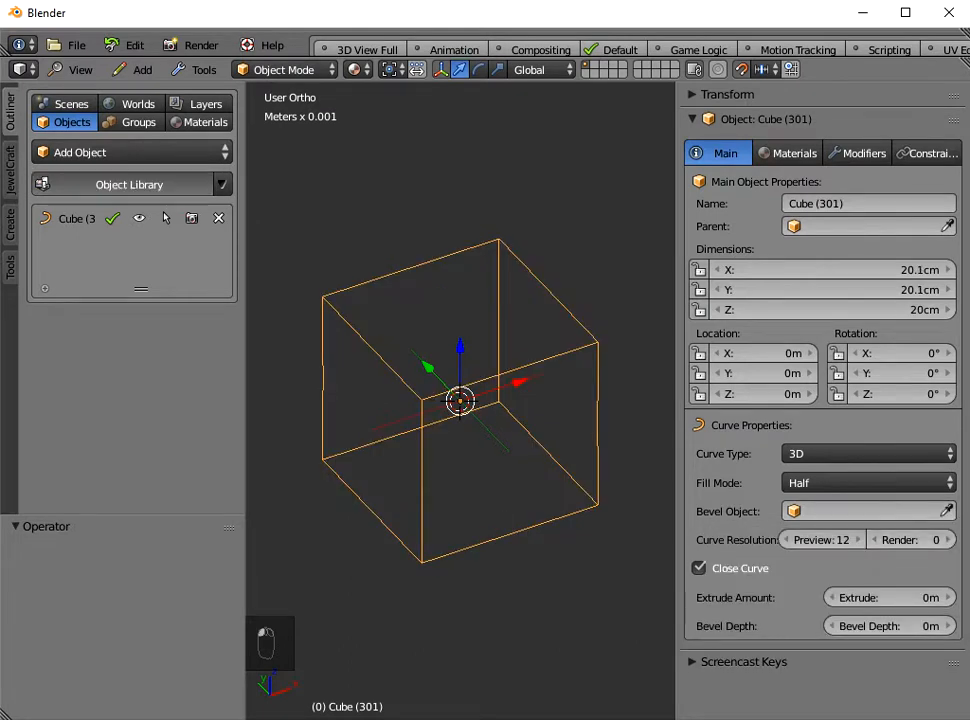
Step: Add X-Section Rectangular (Bevel Objects) from the "03D Templates - X-Sections" library category and delete the Plane imported with it
{"action": "left_click", "coordinate": [122, 185]}
{"action": "left_click", "coordinate": [117, 214]}
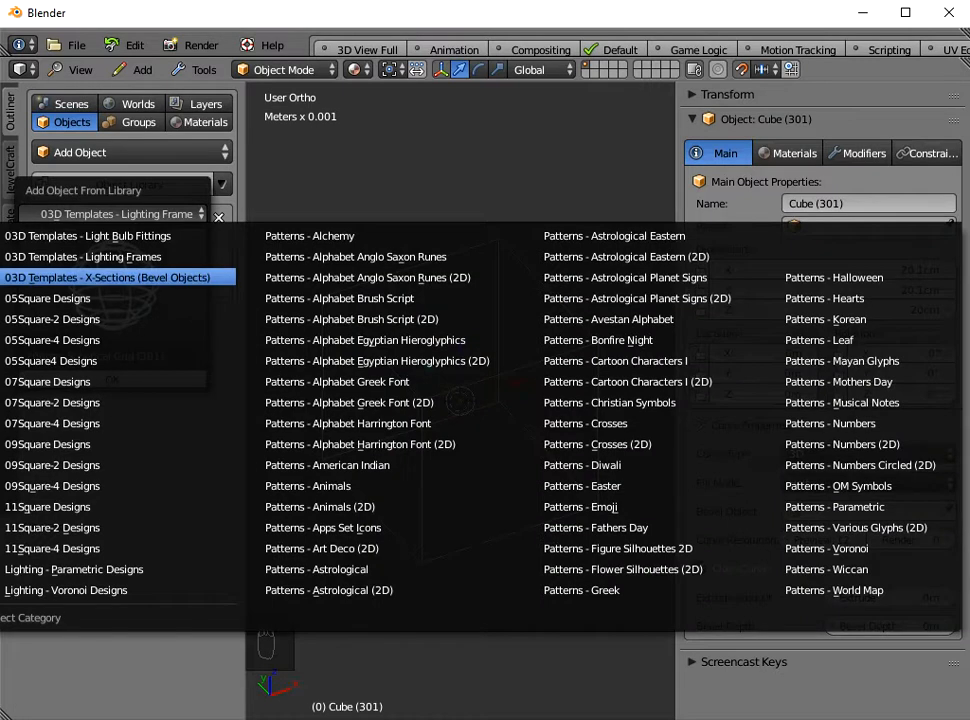
{"action": "left_click", "coordinate": [110, 277]}
{"action": "left_click", "coordinate": [112, 290]}
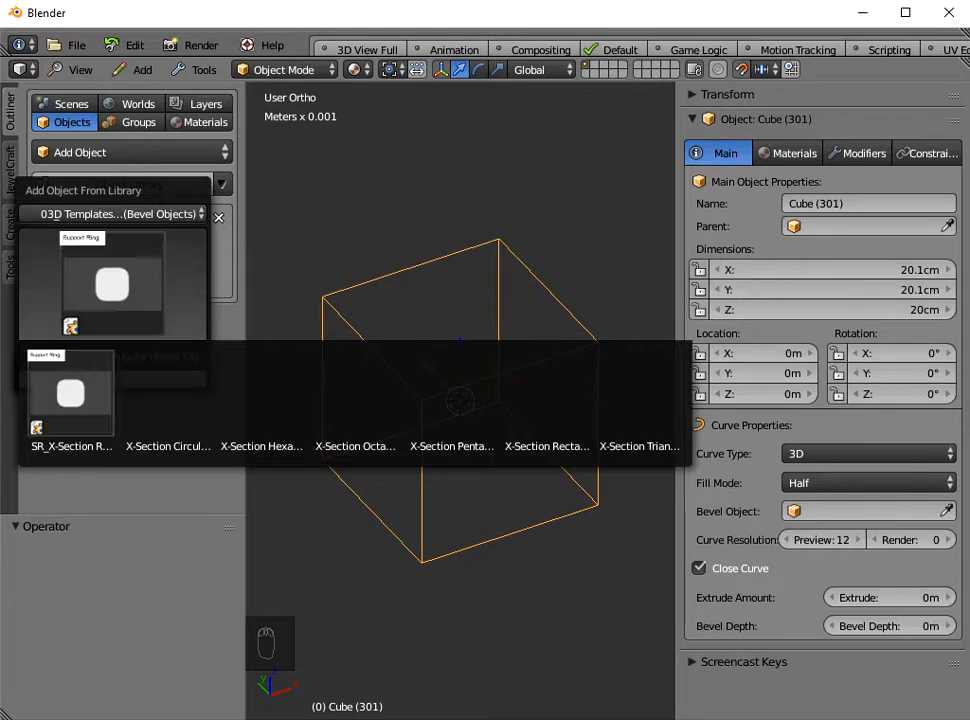
{"action": "left_click", "coordinate": [545, 405]}
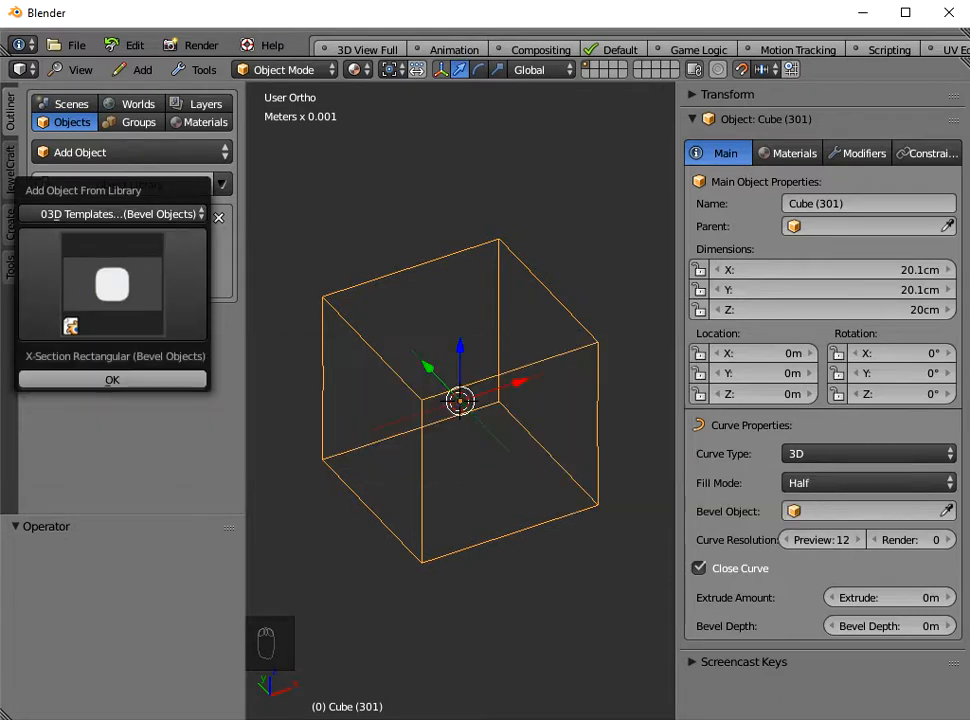
{"action": "left_click", "coordinate": [112, 380]}
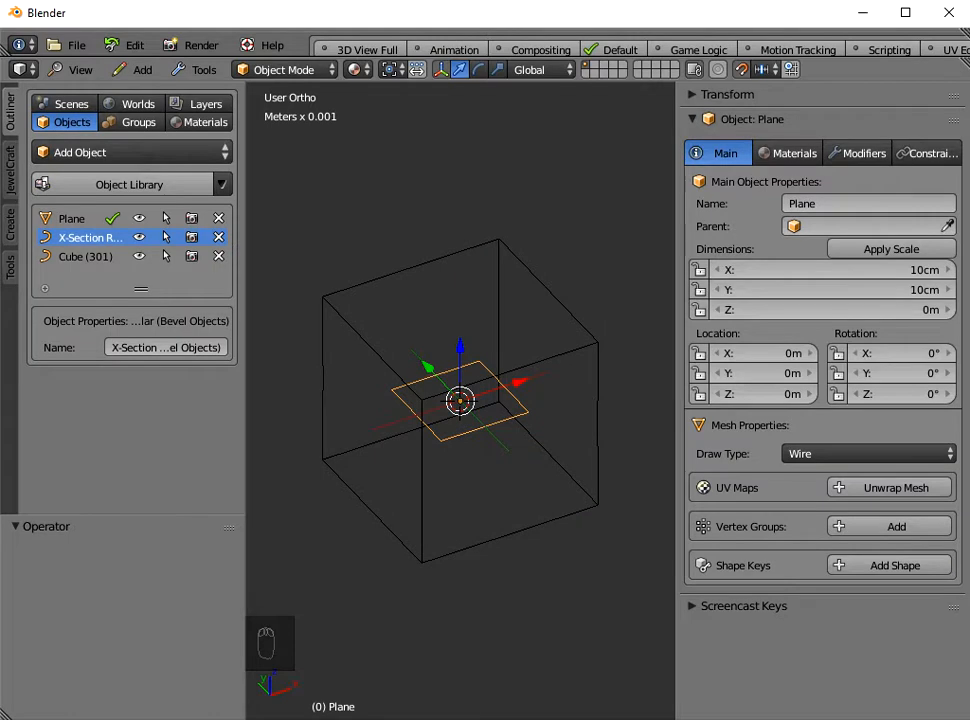
{"action": "left_click", "coordinate": [218, 218]}
Step: Rename the rectangular cross-section as "Frame X-Section Rectangular (Bevel Objects)"
{"action": "left_click", "coordinate": [852, 203]}
{"action": "key", "text": "ctrl+a"}
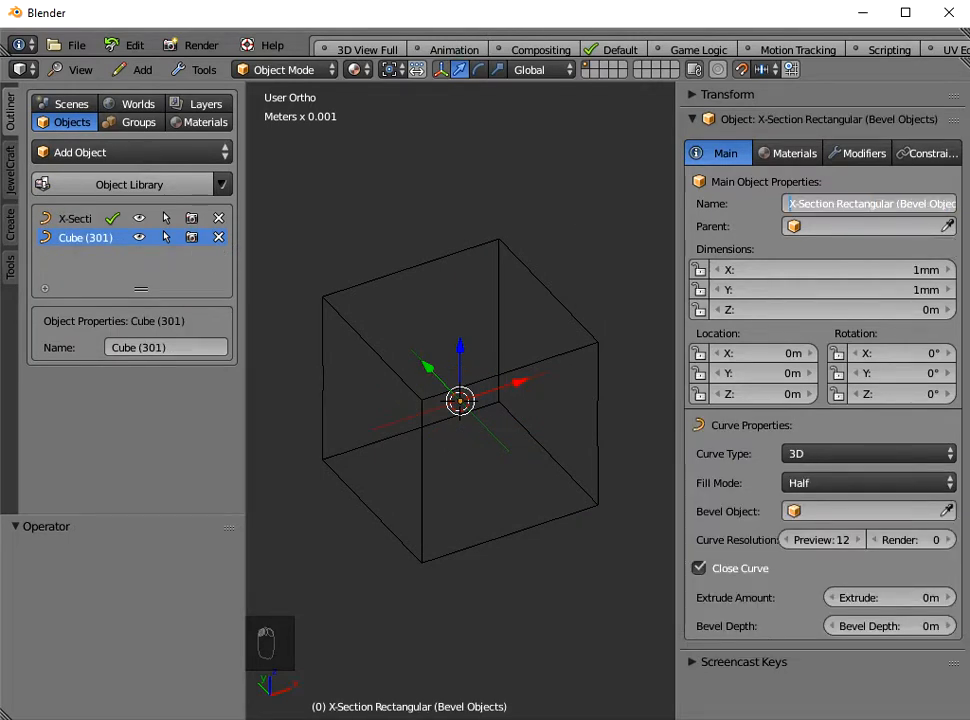
{"action": "type", "text": "FRae"}
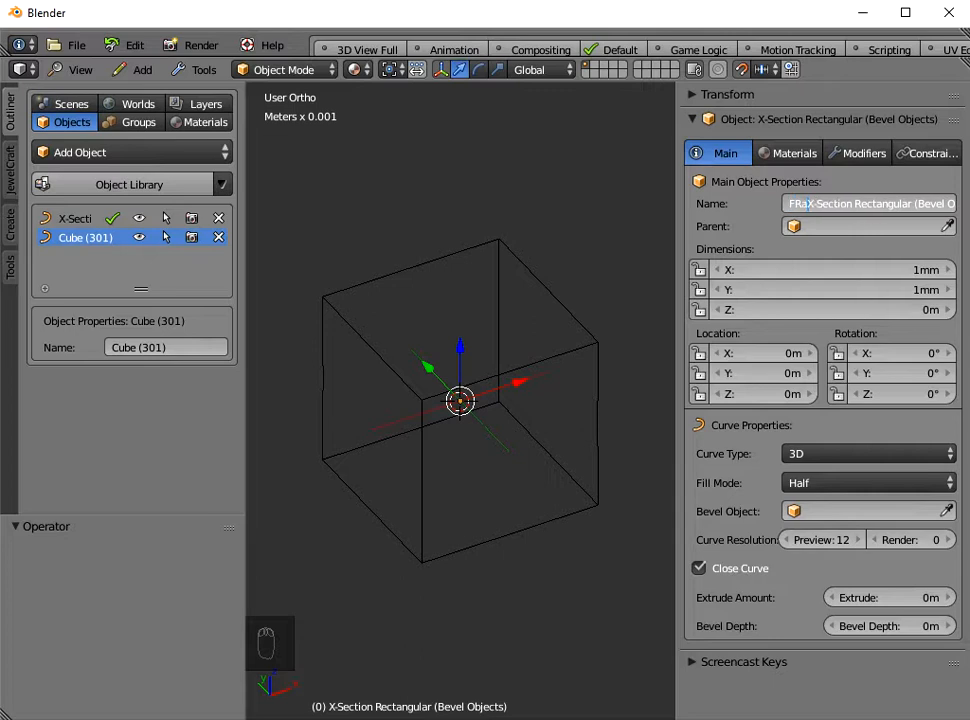
{"action": "key", "text": "BackSpace"}
{"action": "key", "text": "BackSpace"}
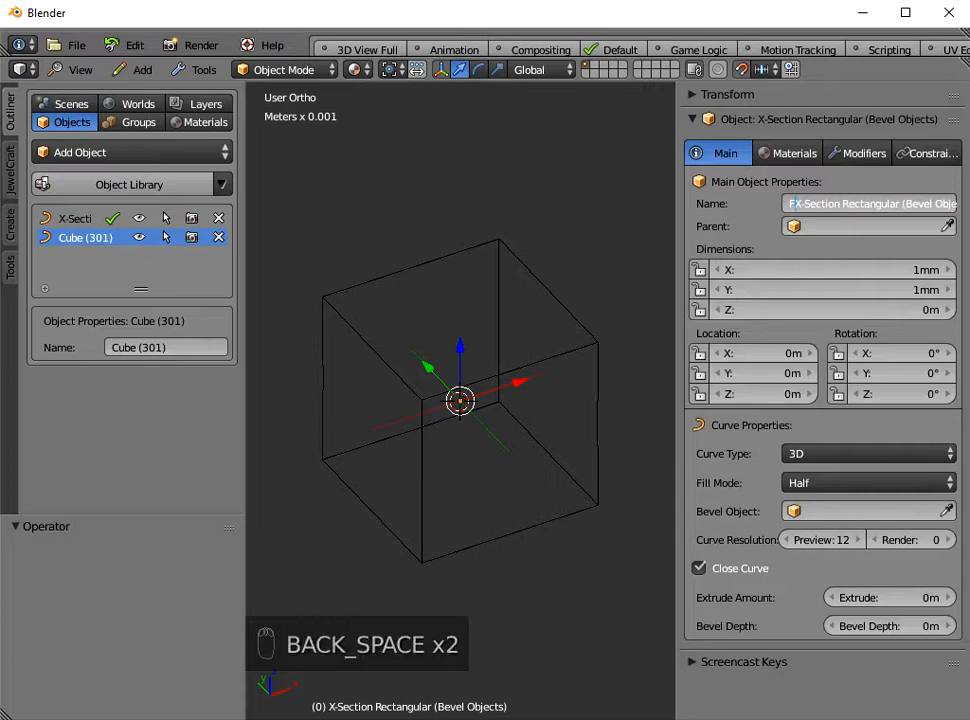
{"action": "type", "text": "rame"}
{"action": "key", "text": "Return"}
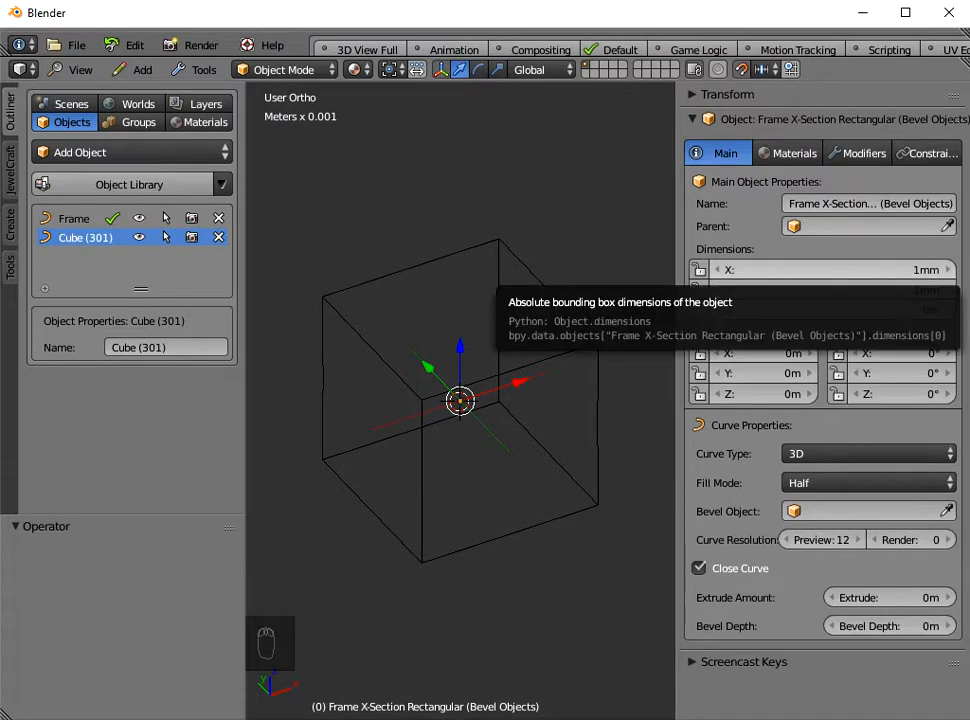
Step: Set the frame cross-section's X and Y dimensions to 4 mm and apply its scale
{"action": "left_click", "coordinate": [828, 270]}
{"action": "type", "text": "4"}
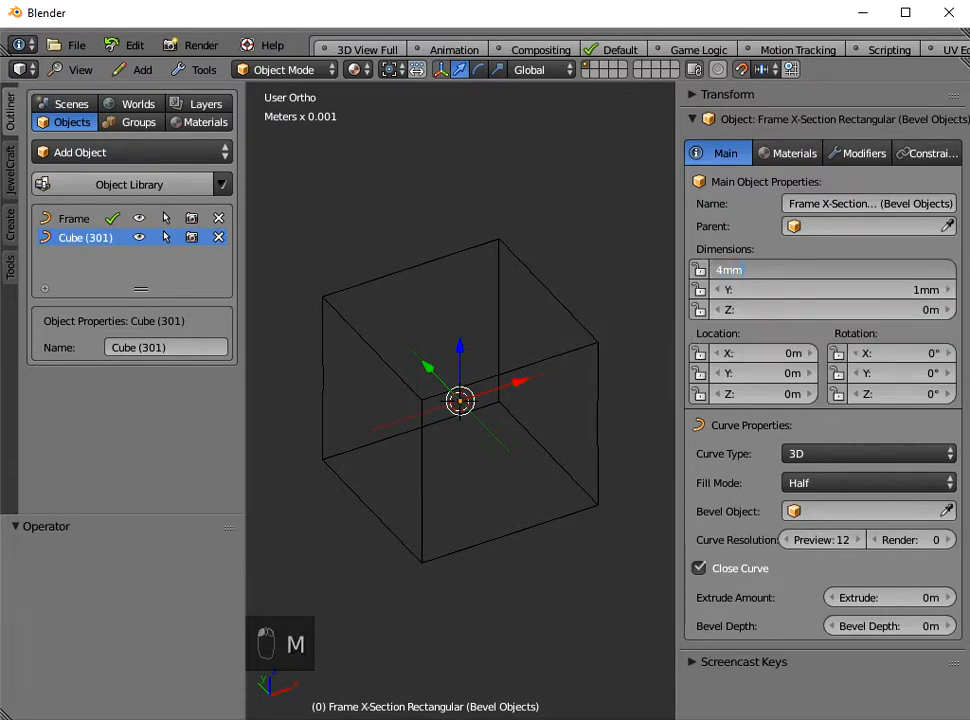
{"action": "type", "text": "m"}
{"action": "key", "text": "Tab"}
{"action": "type", "text": "4m"}
{"action": "key", "text": "Return"}
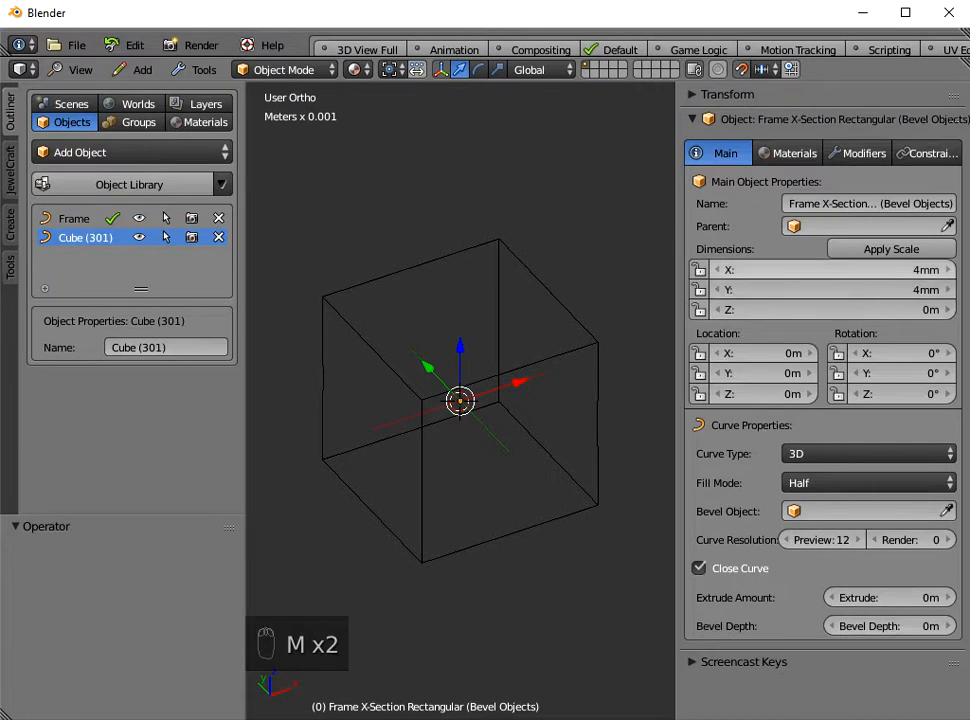
{"action": "left_click", "coordinate": [891, 249]}
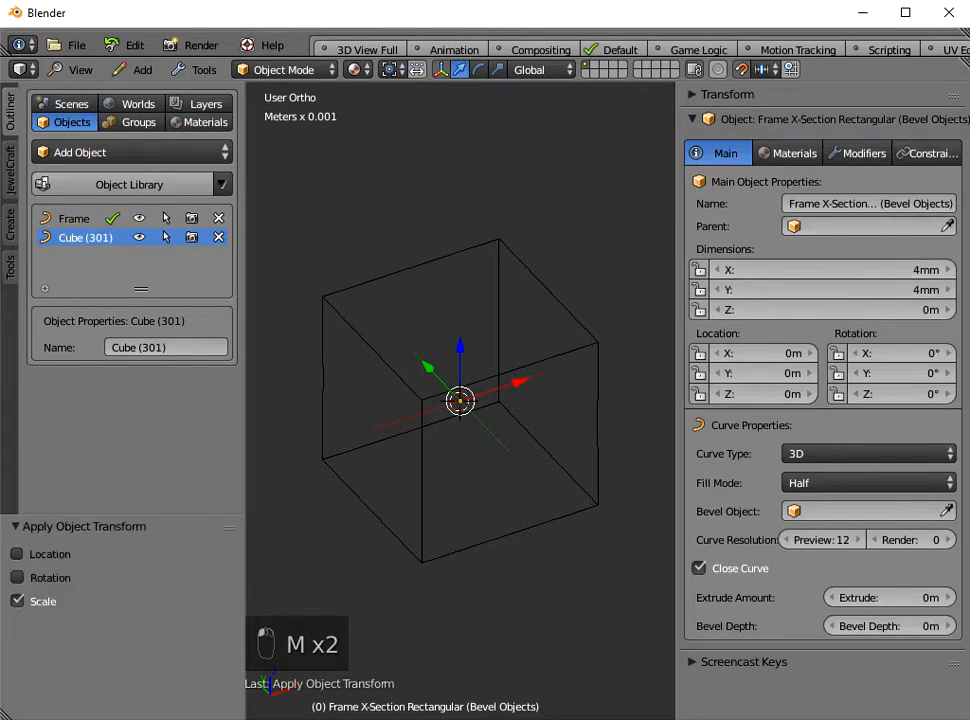
Step: Assign Frame X-Section Rectangular (Bevel Objects) as the bevel object of Cube (301) and inspect the bevelled frame
{"action": "left_click", "coordinate": [548, 290]}
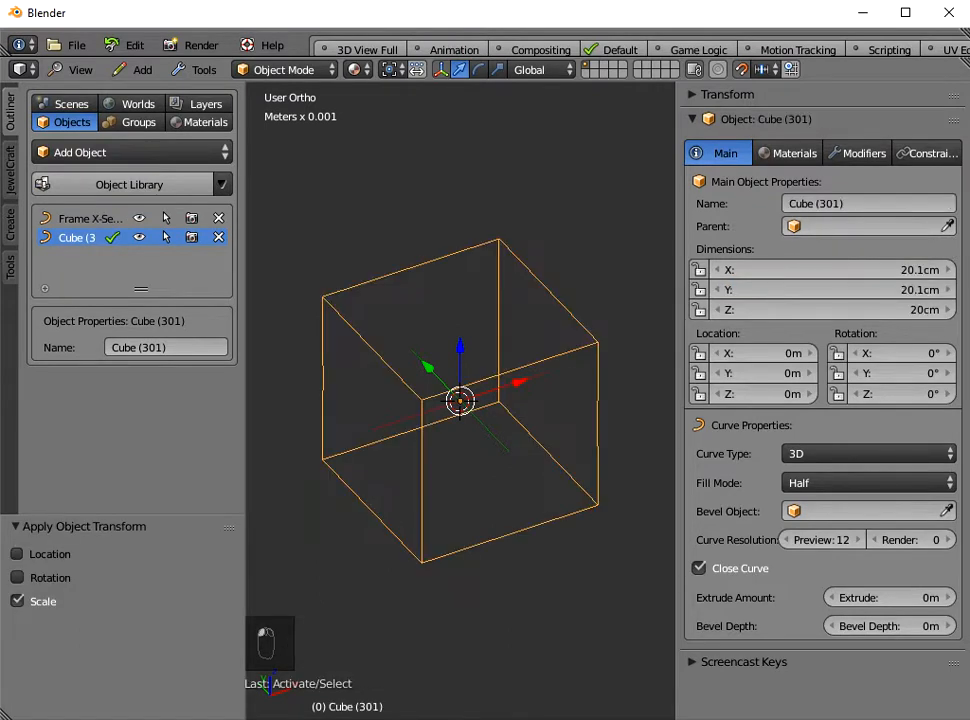
{"action": "left_click", "coordinate": [862, 511]}
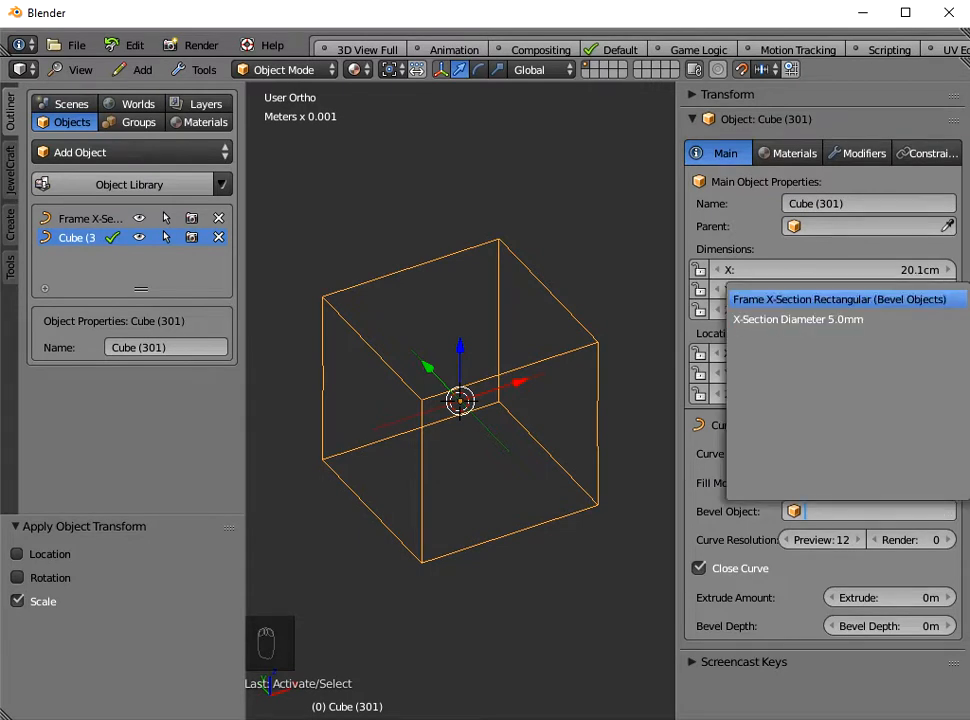
{"action": "left_click", "coordinate": [839, 300]}
{"action": "middle_click_drag", "start_coordinate": [540, 400], "coordinate": [460, 497]}
{"action": "scroll", "coordinate": [558, 480], "scroll_direction": "up", "scroll_amount": 7}
{"action": "scroll", "coordinate": [558, 480], "scroll_direction": "down", "scroll_amount": 1}
{"action": "scroll", "coordinate": [558, 480], "scroll_direction": "down", "scroll_amount": 3}
{"action": "scroll", "coordinate": [557, 448], "scroll_direction": "down", "scroll_amount": 3}
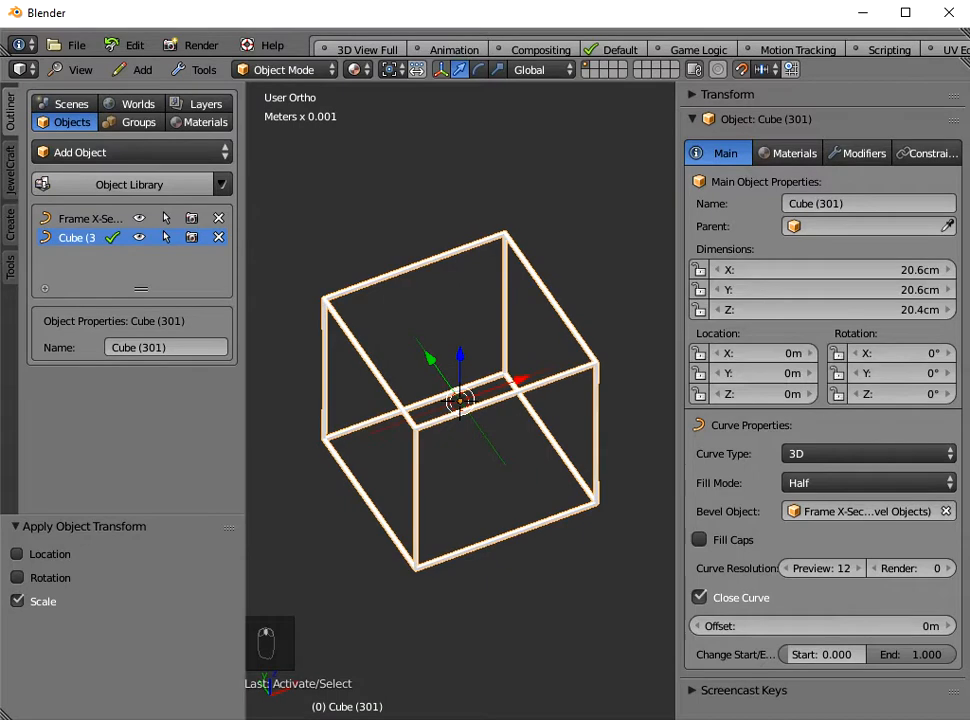
Step: In top view with the properties sidebar hidden, add Heart (015) from the "Patterns - Hearts" library category
{"action": "left_click", "coordinate": [78, 69]}
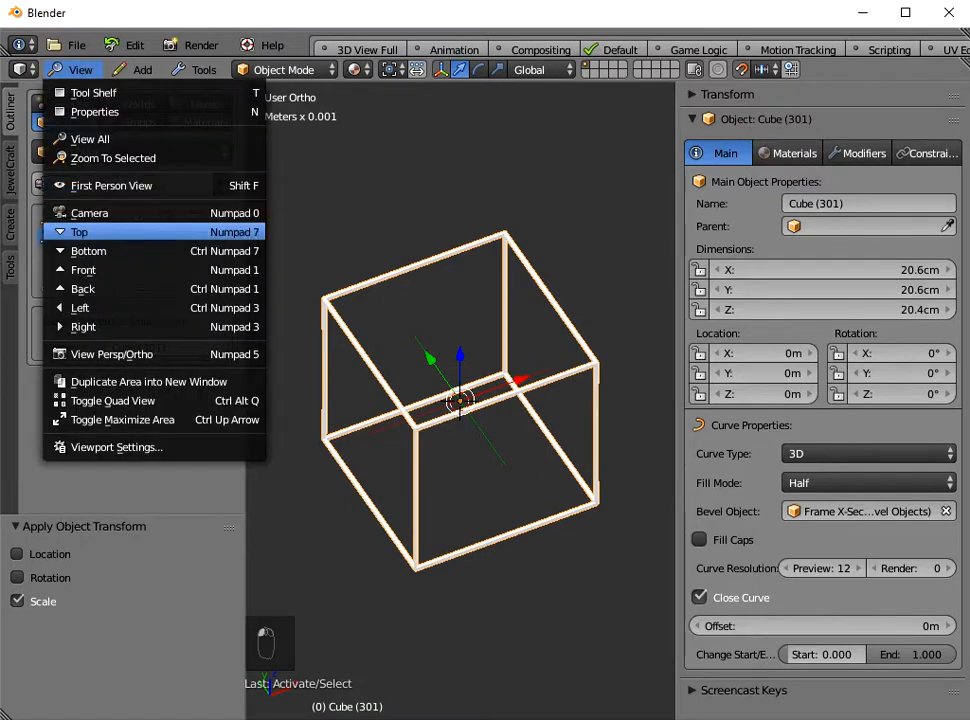
{"action": "left_click", "coordinate": [87, 229]}
{"action": "key", "text": "n"}
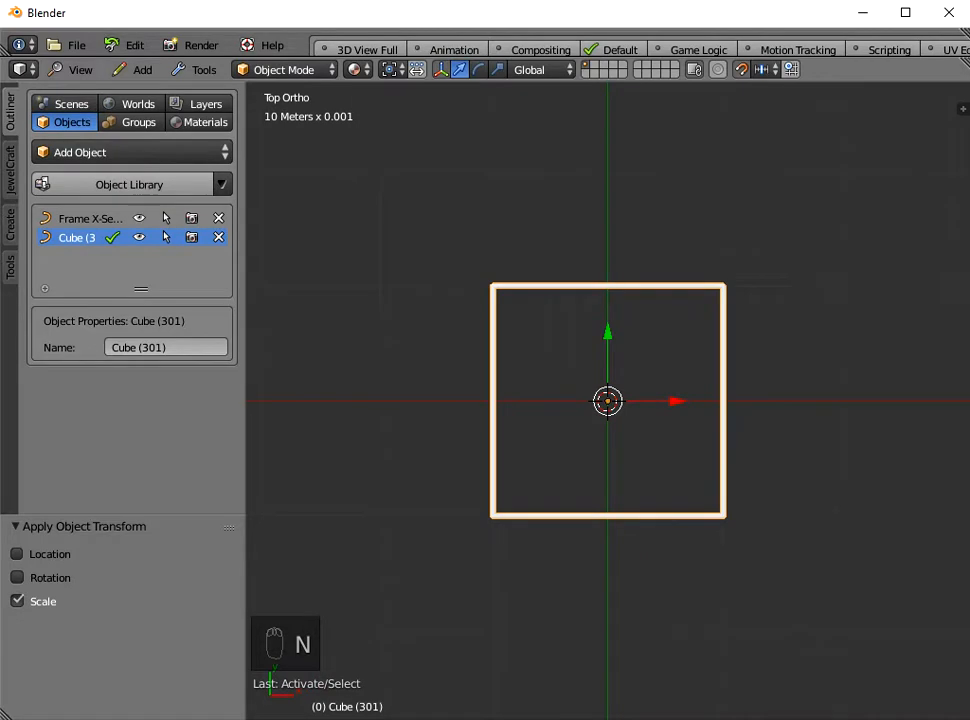
{"action": "left_click", "coordinate": [80, 152]}
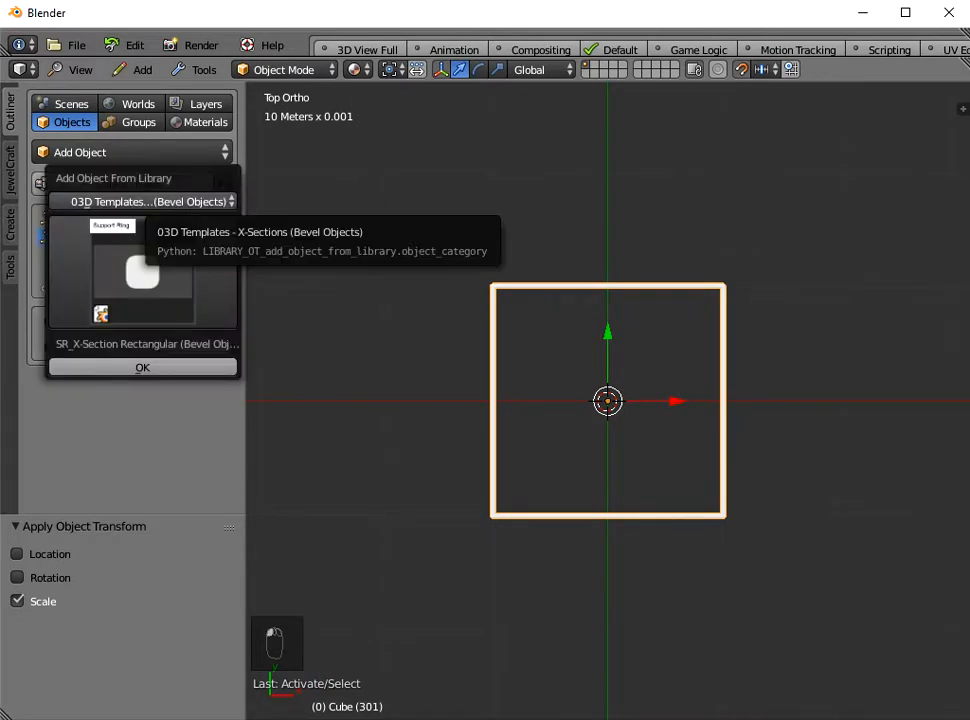
{"action": "left_click", "coordinate": [150, 201]}
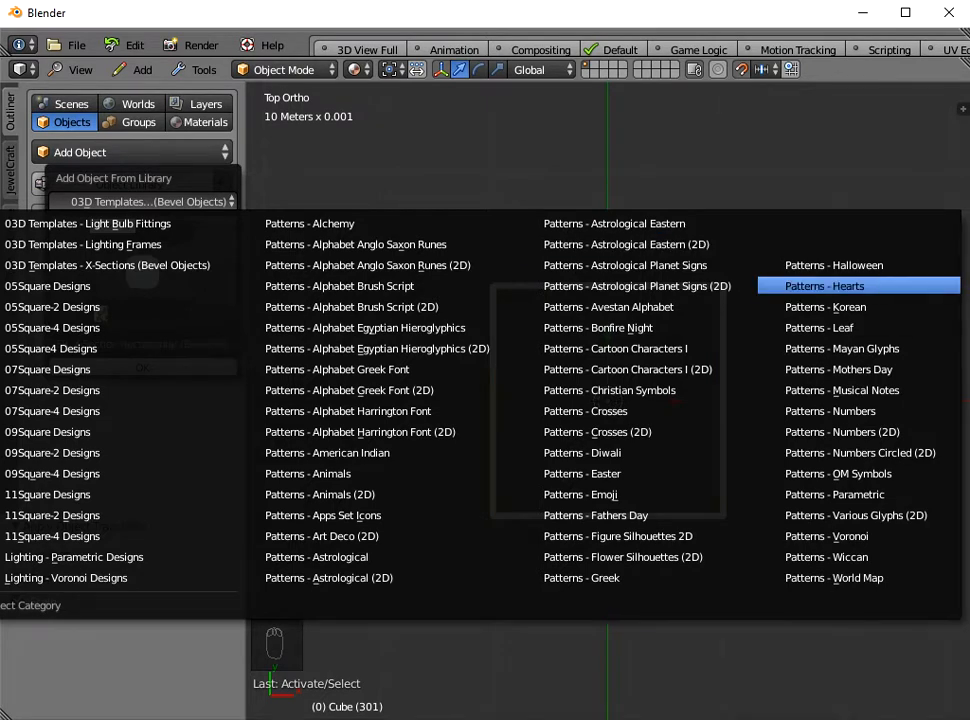
{"action": "left_click", "coordinate": [828, 286]}
{"action": "left_click", "coordinate": [143, 272]}
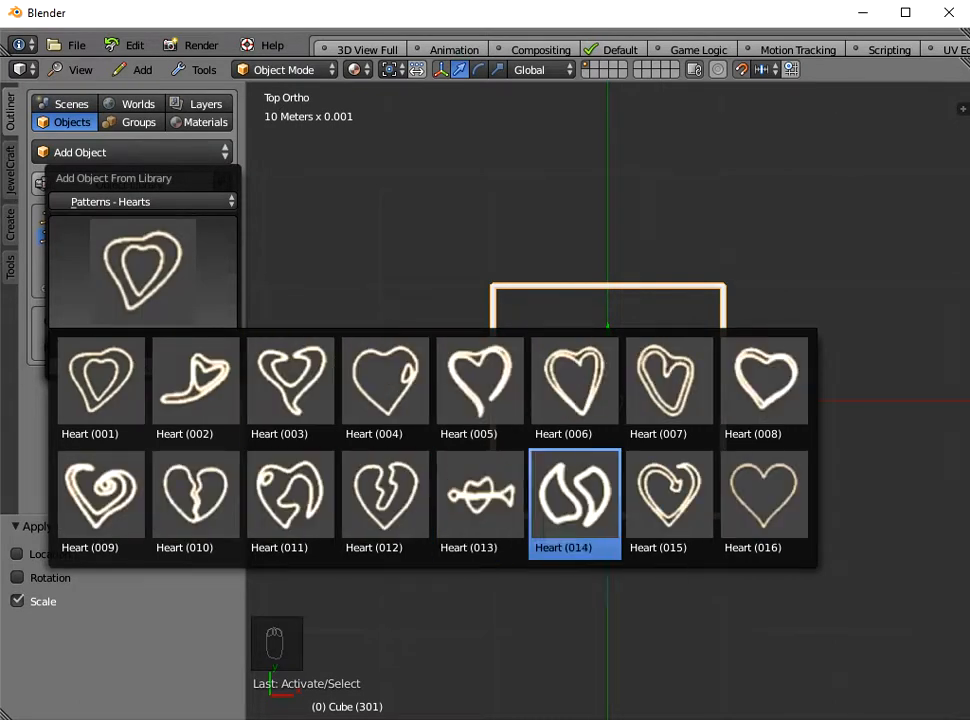
{"action": "left_click", "coordinate": [660, 490]}
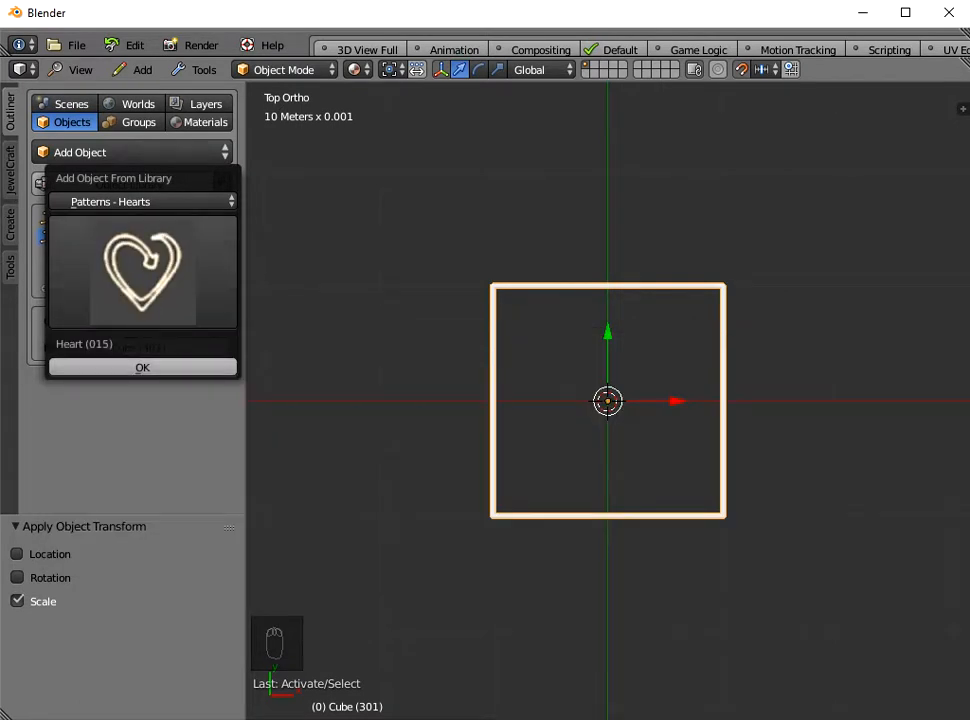
{"action": "left_click", "coordinate": [143, 367]}
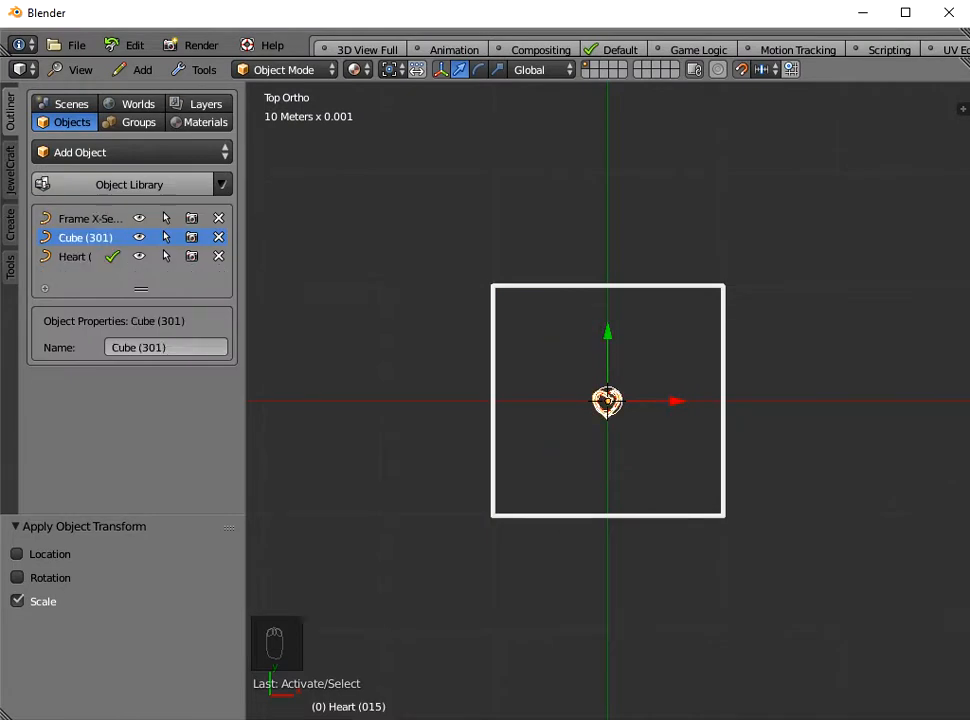
Step: Add Heart (013) from the "Patterns - Hearts" category of the object library
{"action": "left_click", "coordinate": [129, 152]}
{"action": "left_click", "coordinate": [170, 270]}
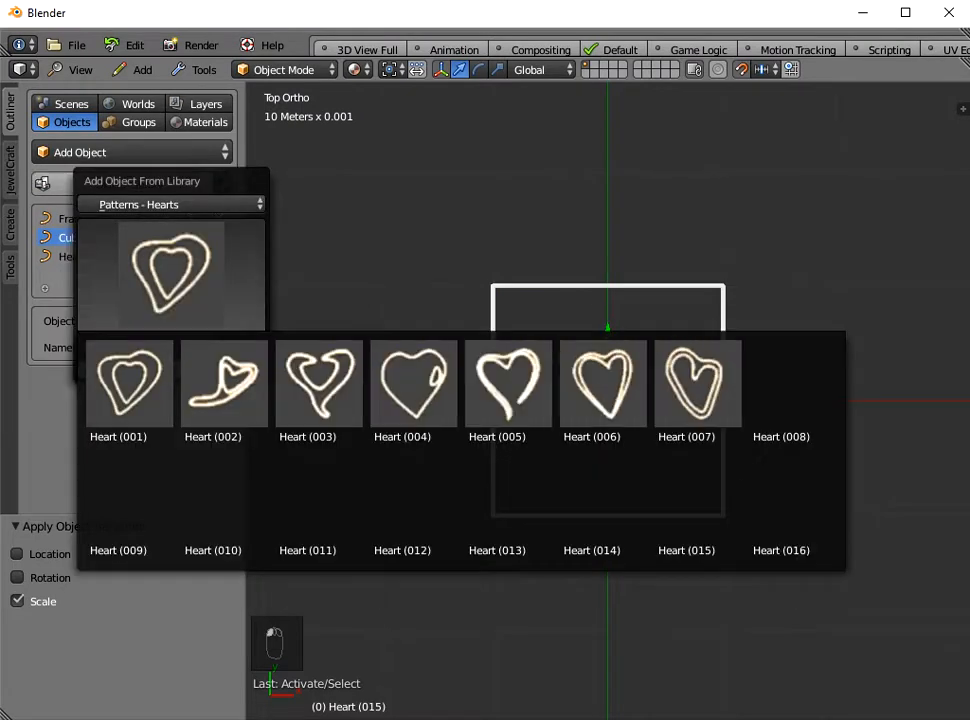
{"action": "left_click", "coordinate": [507, 498]}
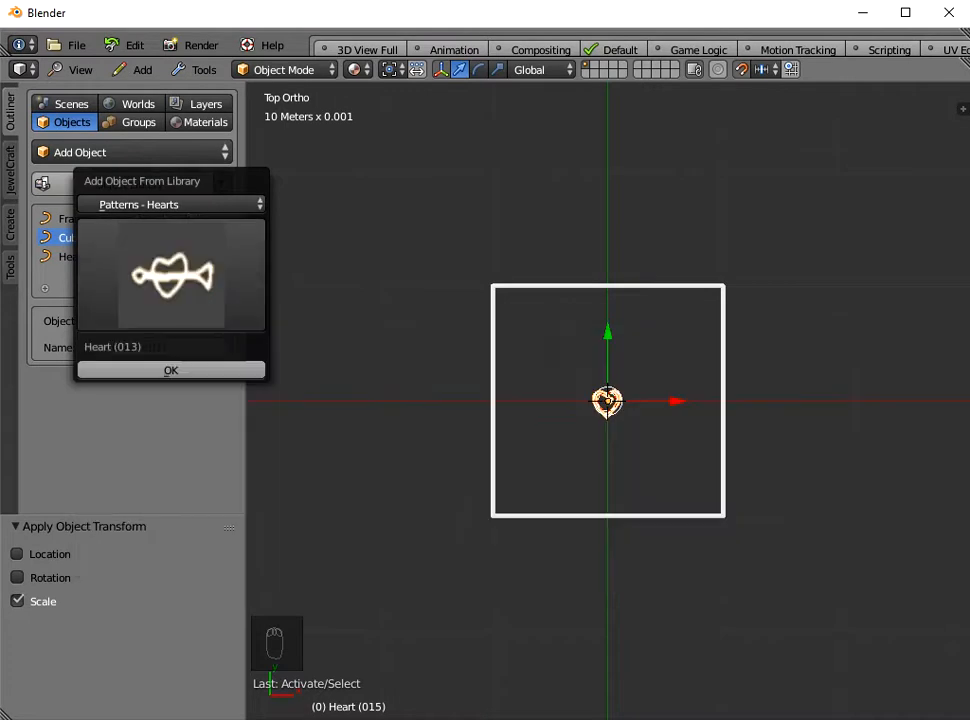
{"action": "left_click", "coordinate": [171, 370]}
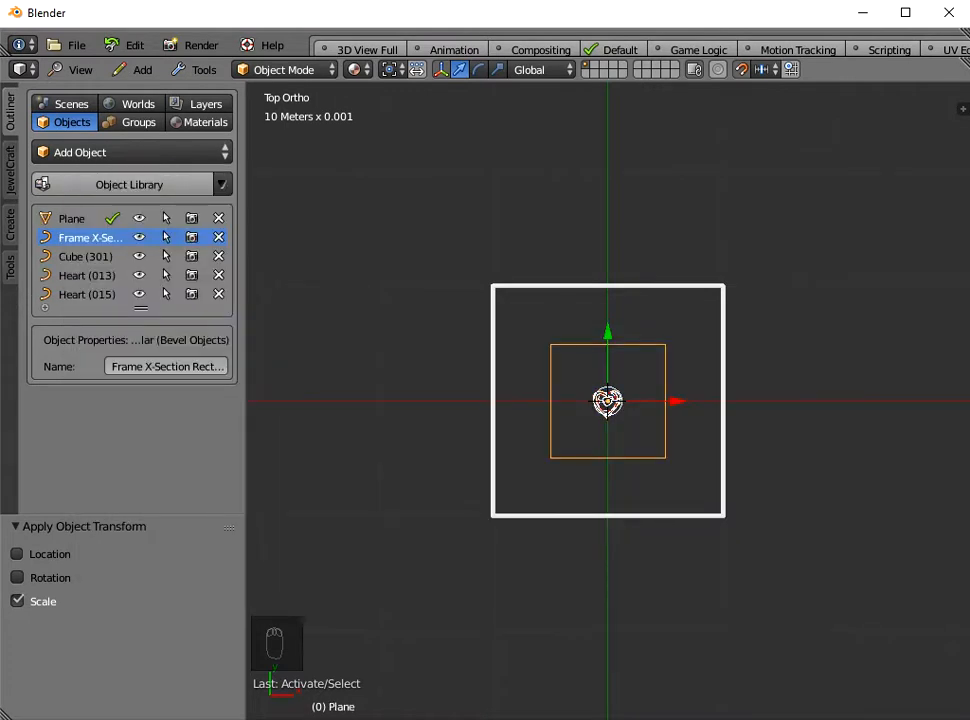
Step: Show the properties sidebar and set the Z rotation of Heart (013) to 25°
{"action": "scroll", "coordinate": [608, 401], "scroll_direction": "up", "scroll_amount": 15}
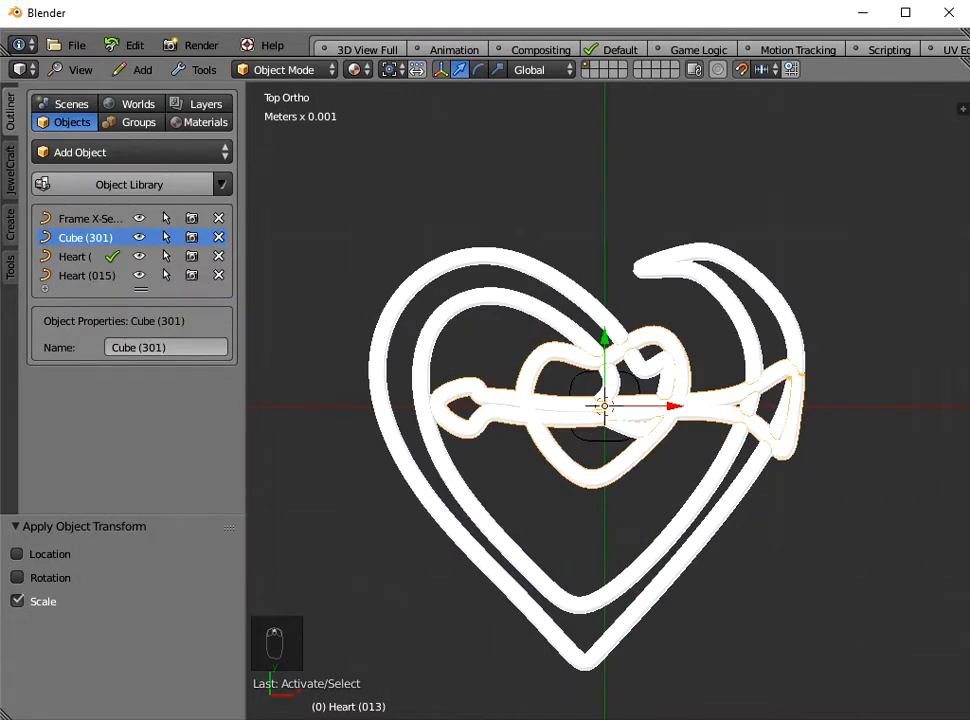
{"action": "key", "text": "n"}
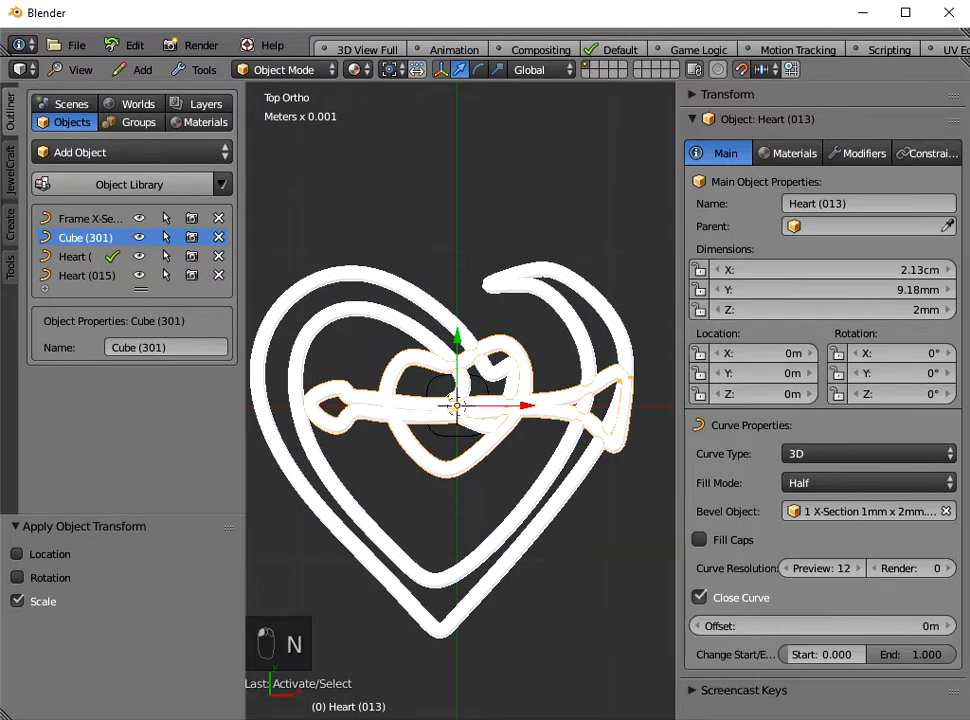
{"action": "left_click", "coordinate": [566, 482]}
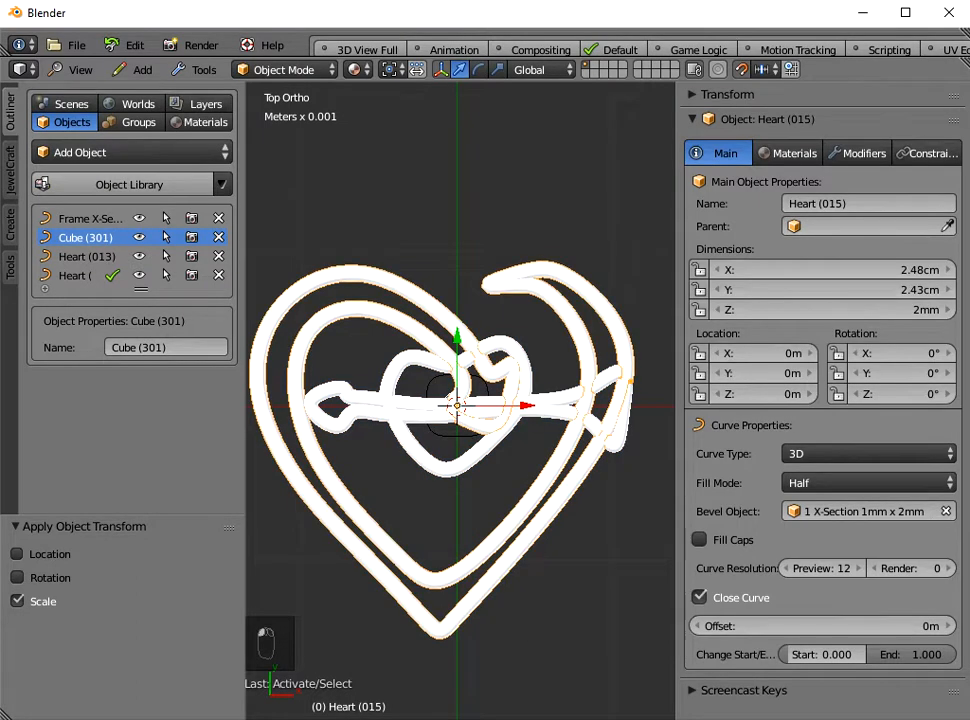
{"action": "right_click", "coordinate": [449, 403]}
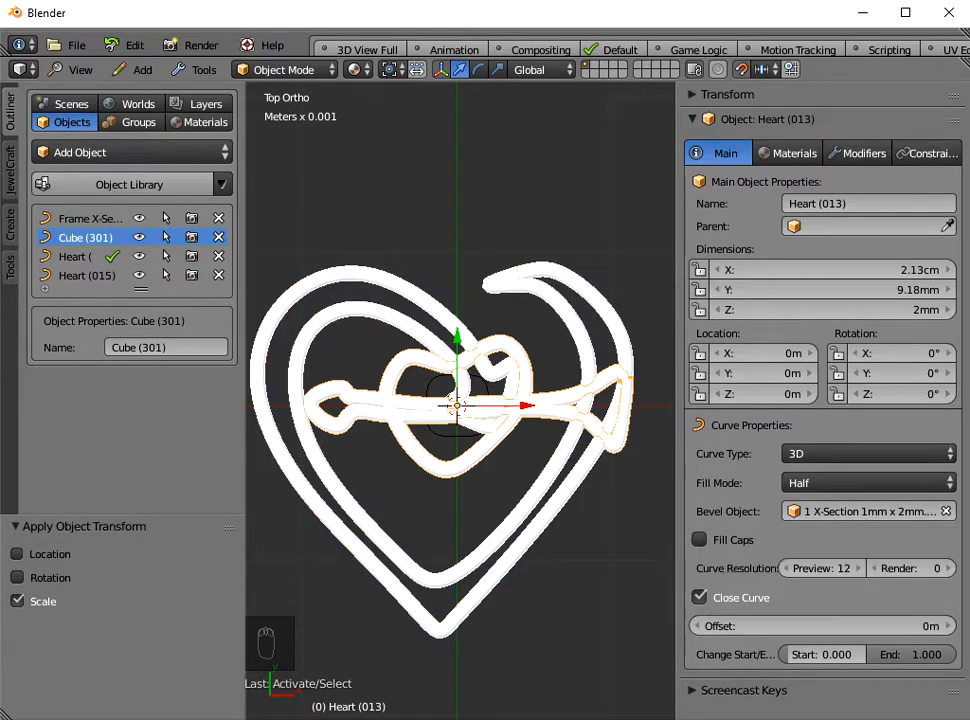
{"action": "left_click", "coordinate": [568, 487]}
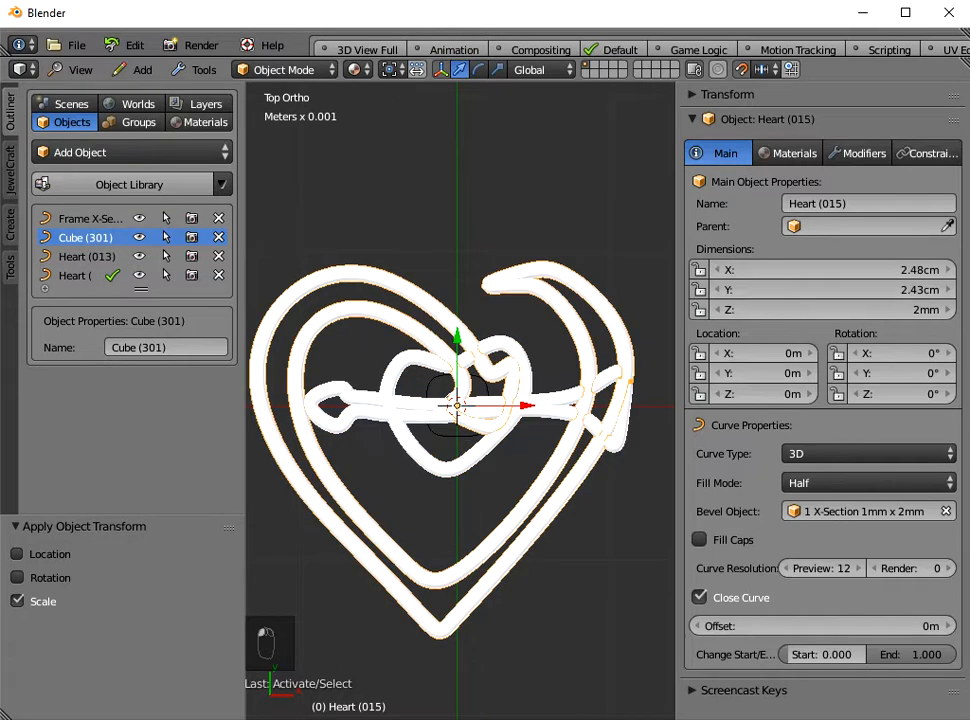
{"action": "right_click", "coordinate": [449, 403]}
{"action": "left_click_drag", "start_coordinate": [893, 394], "coordinate": [955, 394]}
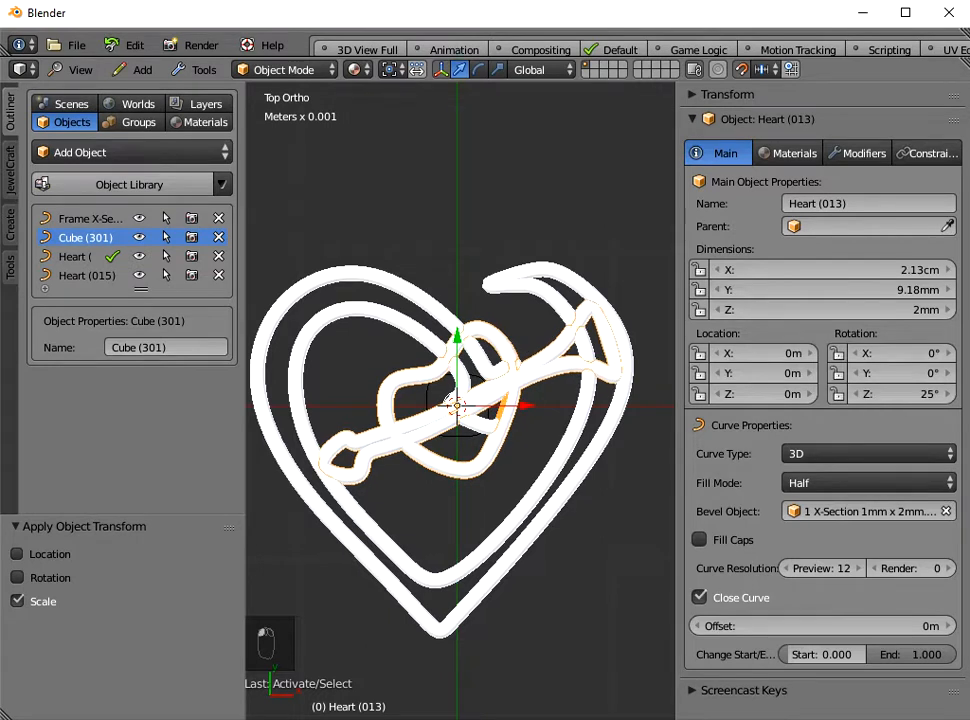
Step: Turn off snapping and move Heart (013) about -0.86 mm in X and -1.59 mm in Y inside the larger heart
{"action": "left_click", "coordinate": [741, 69]}
{"action": "key", "text": "g"}
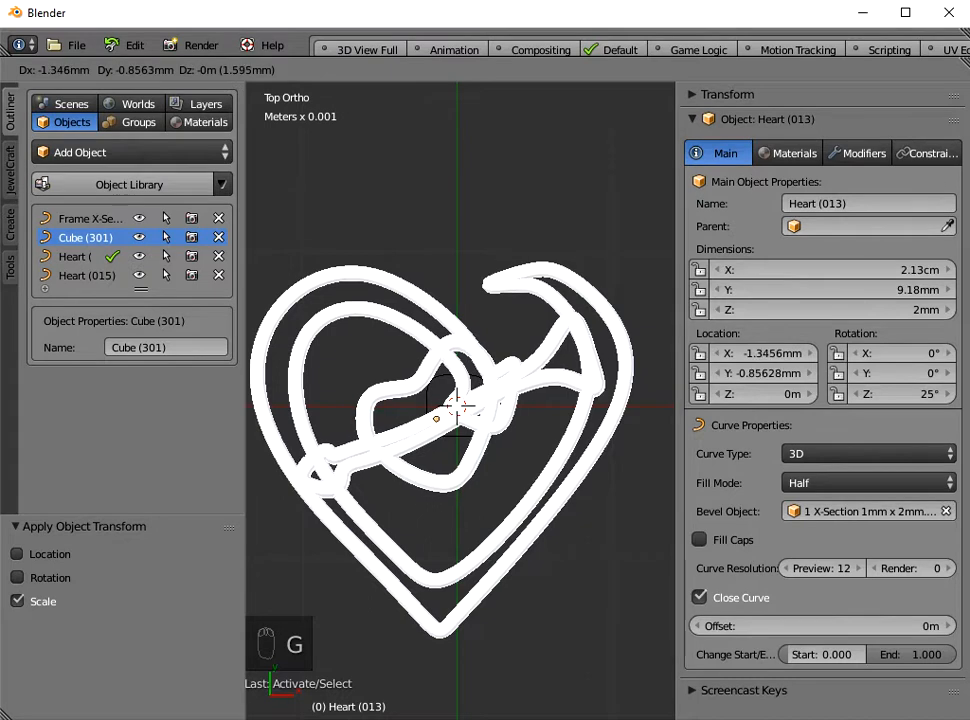
{"action": "left_click", "coordinate": [509, 387]}
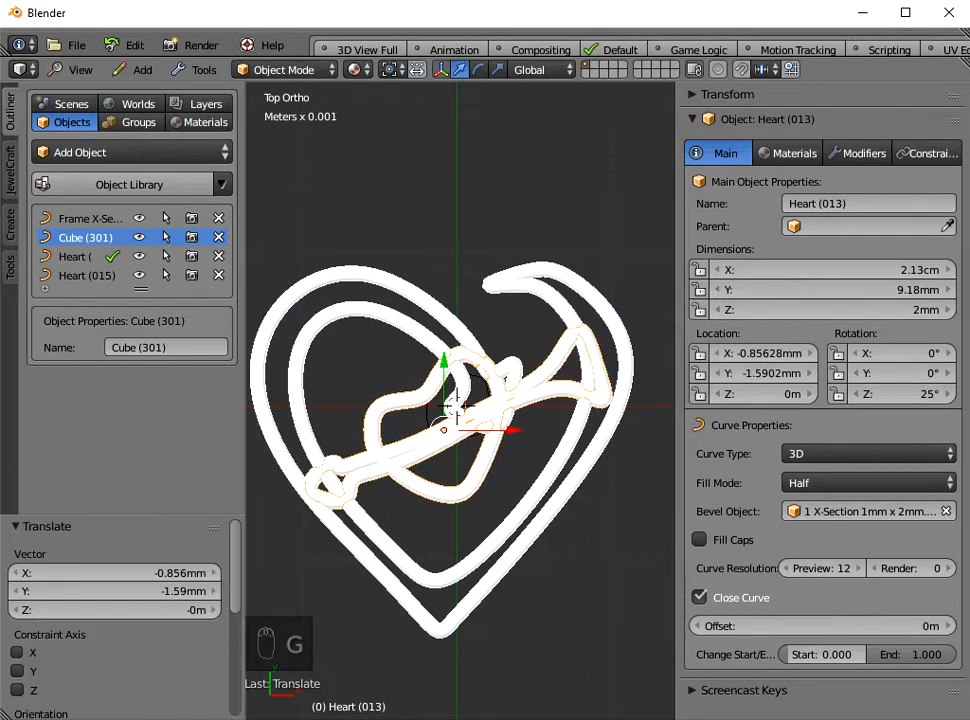
Step: Select Heart (013) and Heart (015) together, with Heart (015) active, and join them into one object
{"action": "scroll", "coordinate": [509, 387], "scroll_direction": "down", "scroll_amount": 1}
{"action": "middle_click_drag", "start_coordinate": [456, 402], "coordinate": [457, 408]}
{"action": "scroll", "coordinate": [450, 407], "scroll_direction": "down", "scroll_amount": 2}
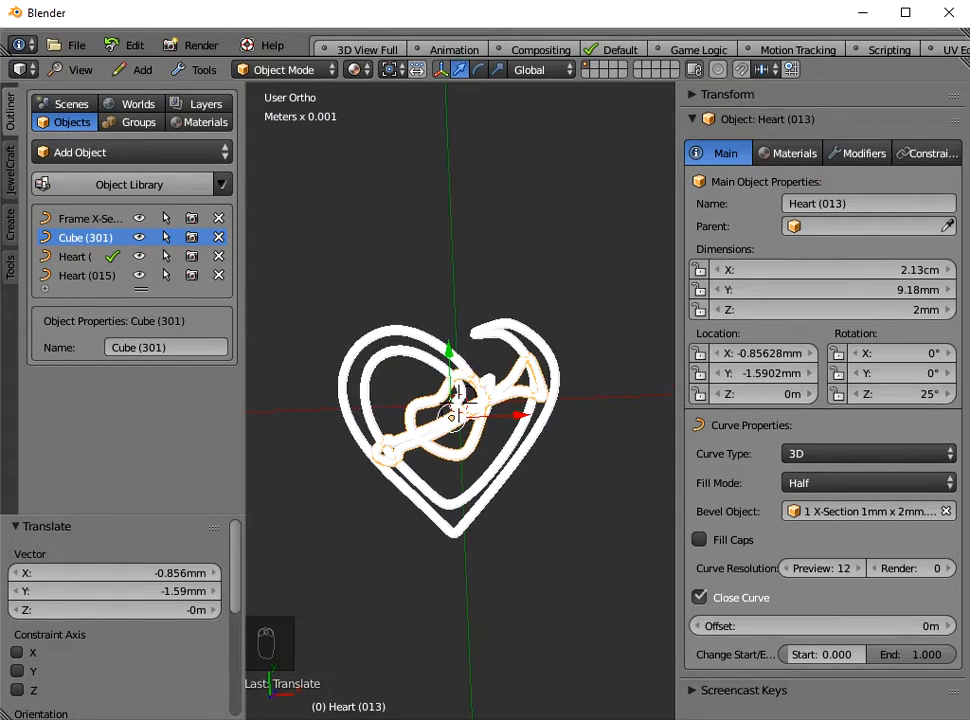
{"action": "right_click", "coordinate": [455, 403]}
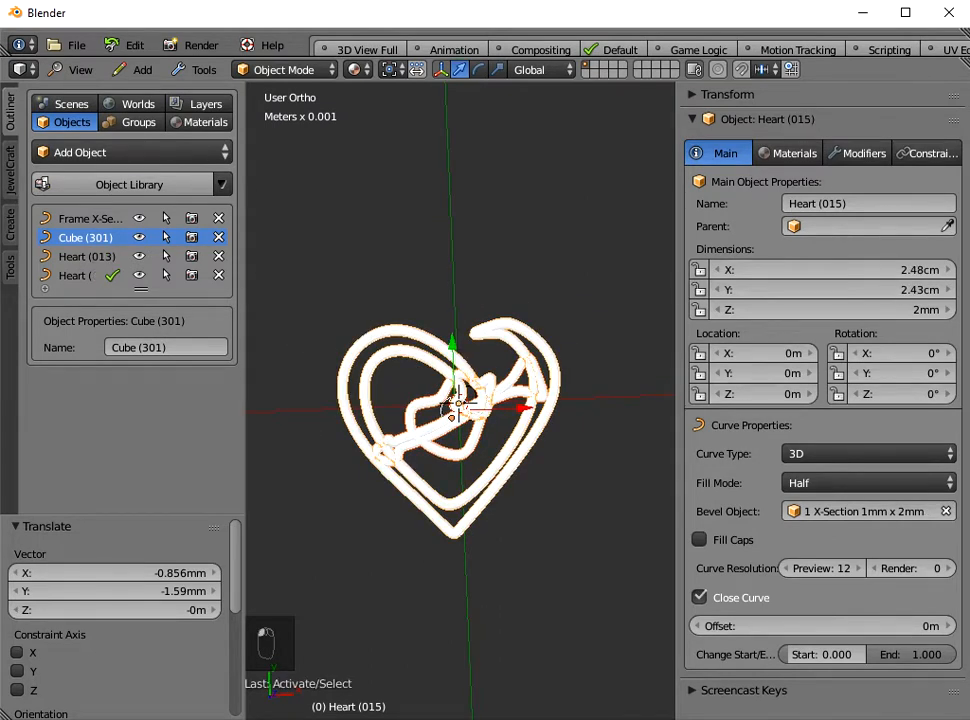
{"action": "left_click", "coordinate": [196, 69]}
{"action": "mouse_move", "coordinate": [225, 111]}
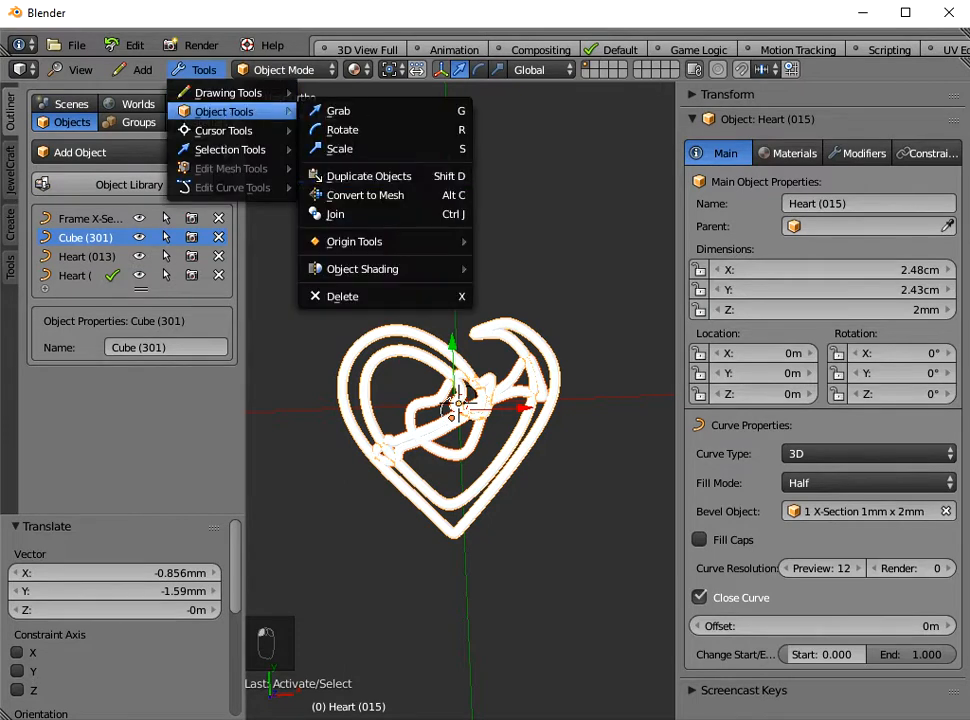
{"action": "left_click", "coordinate": [340, 214]}
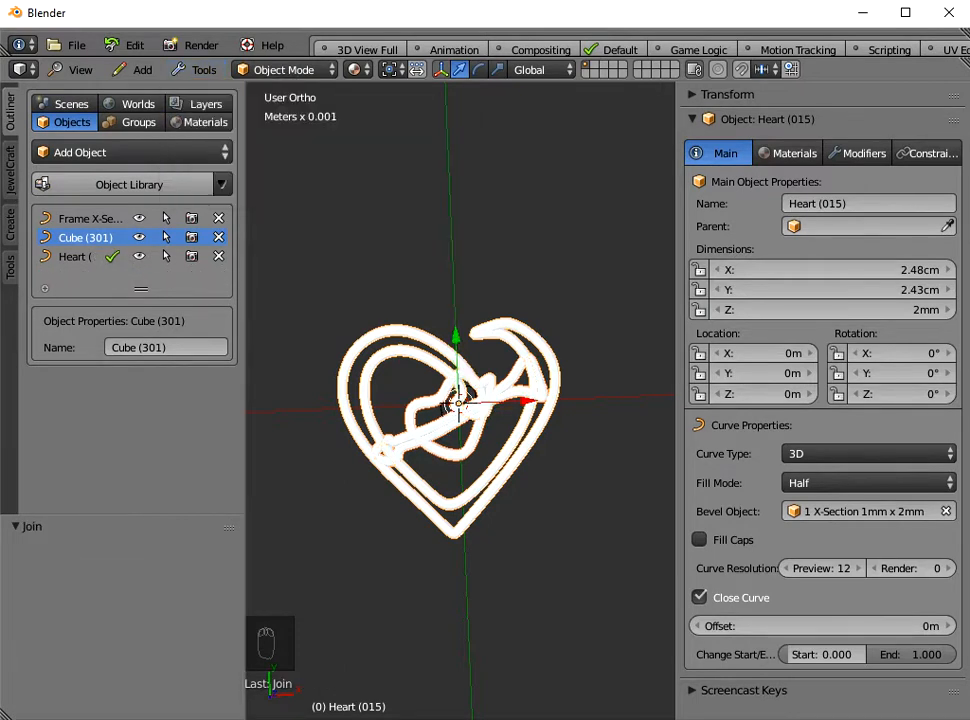
Step: Nudge the joined heart about -26.4 µm along X and set its X rotation to 90°
{"action": "key", "text": "g"}
{"action": "key", "text": "x"}
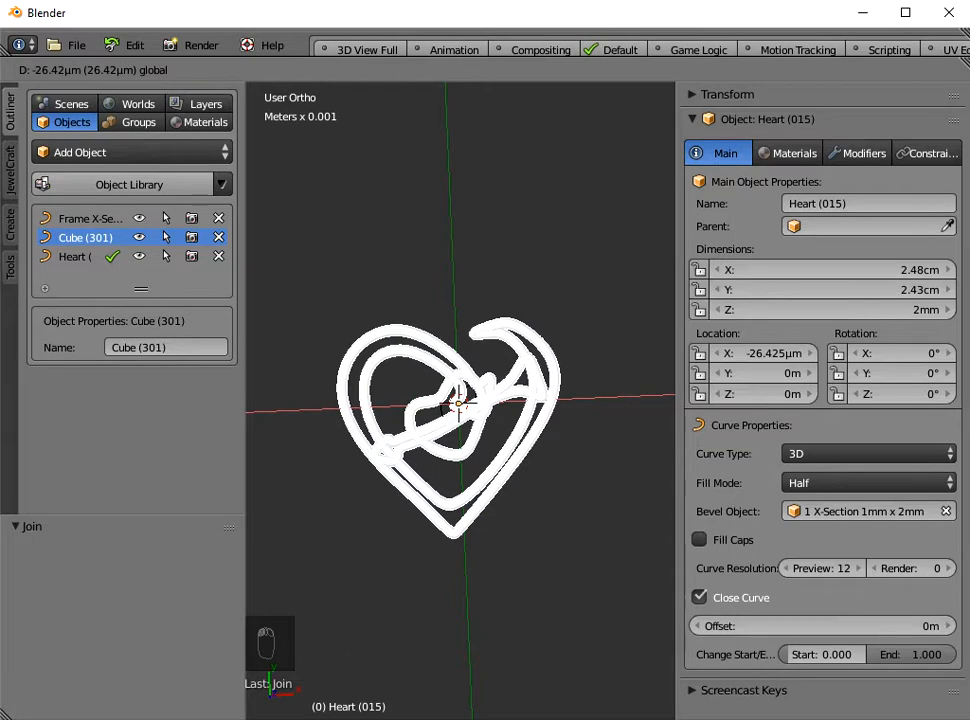
{"action": "left_click_drag", "start_coordinate": [520, 400], "coordinate": [520, 400]}
{"action": "scroll", "coordinate": [500, 400], "scroll_direction": "down", "scroll_amount": 1}
{"action": "middle_click_drag", "start_coordinate": [500, 410], "coordinate": [475, 283]}
{"action": "scroll", "coordinate": [508, 395], "scroll_direction": "down", "scroll_amount": 1}
{"action": "scroll", "coordinate": [464, 396], "scroll_direction": "down", "scroll_amount": 6}
{"action": "left_click", "coordinate": [893, 353]}
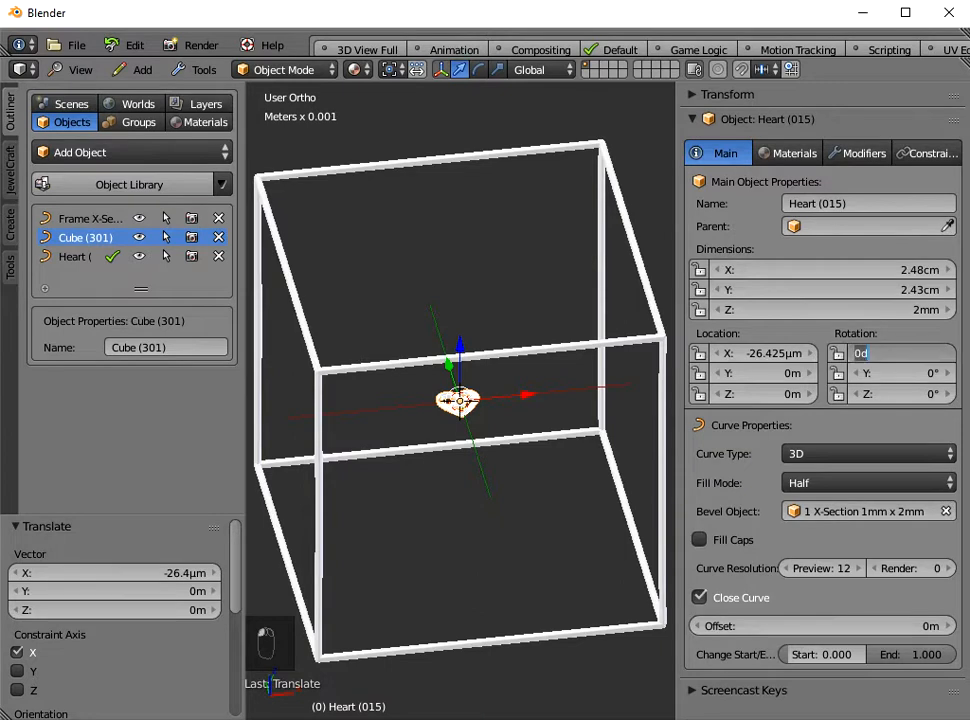
{"action": "type", "text": "90"}
{"action": "key", "text": "Return"}
Step: Move the heart along Y by about -10.9 cm, just beyond the front face of the cube frame
{"action": "middle_click_drag", "start_coordinate": [520, 400], "coordinate": [657, 430]}
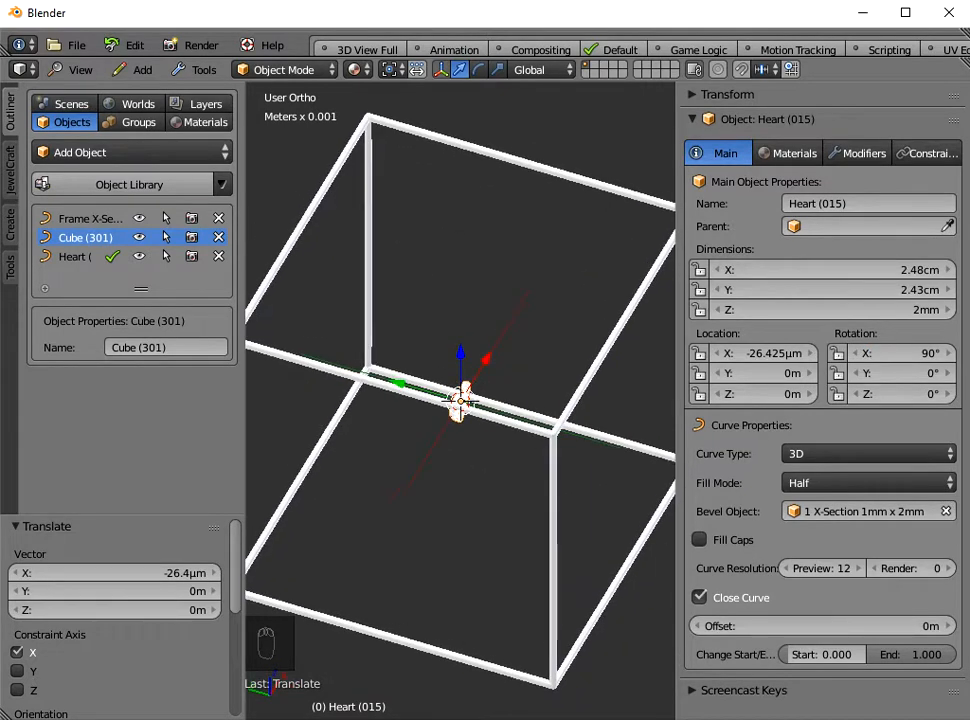
{"action": "scroll", "coordinate": [657, 430], "scroll_direction": "down", "scroll_amount": 1}
{"action": "scroll", "coordinate": [460, 400], "scroll_direction": "down", "scroll_amount": 2}
{"action": "middle_click_drag", "start_coordinate": [460, 400], "coordinate": [478, 488]}
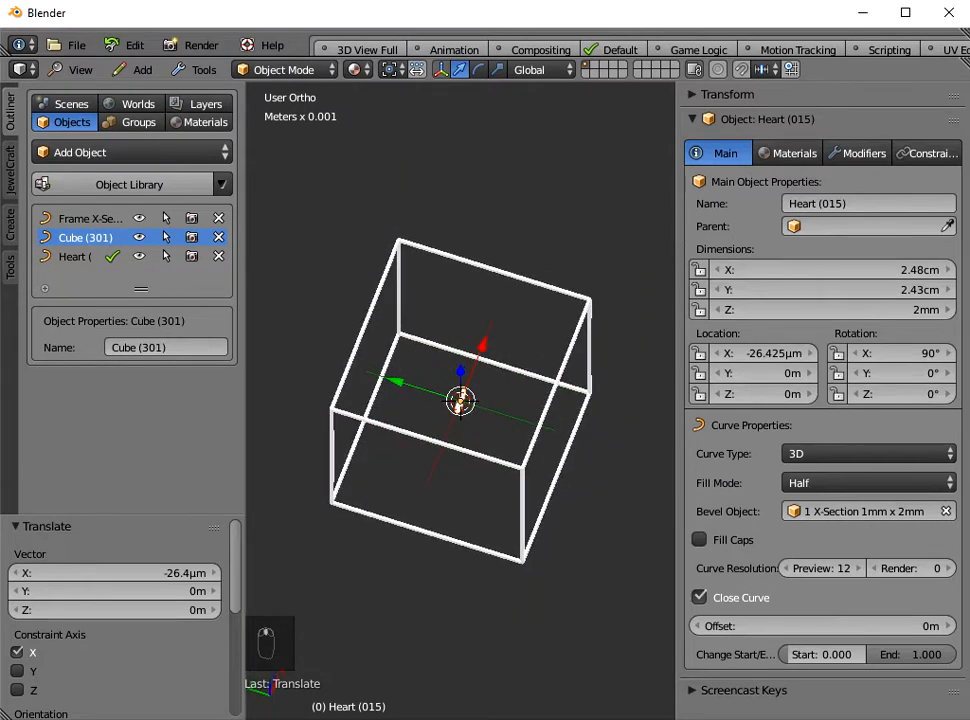
{"action": "key", "text": "g"}
{"action": "key", "text": "y"}
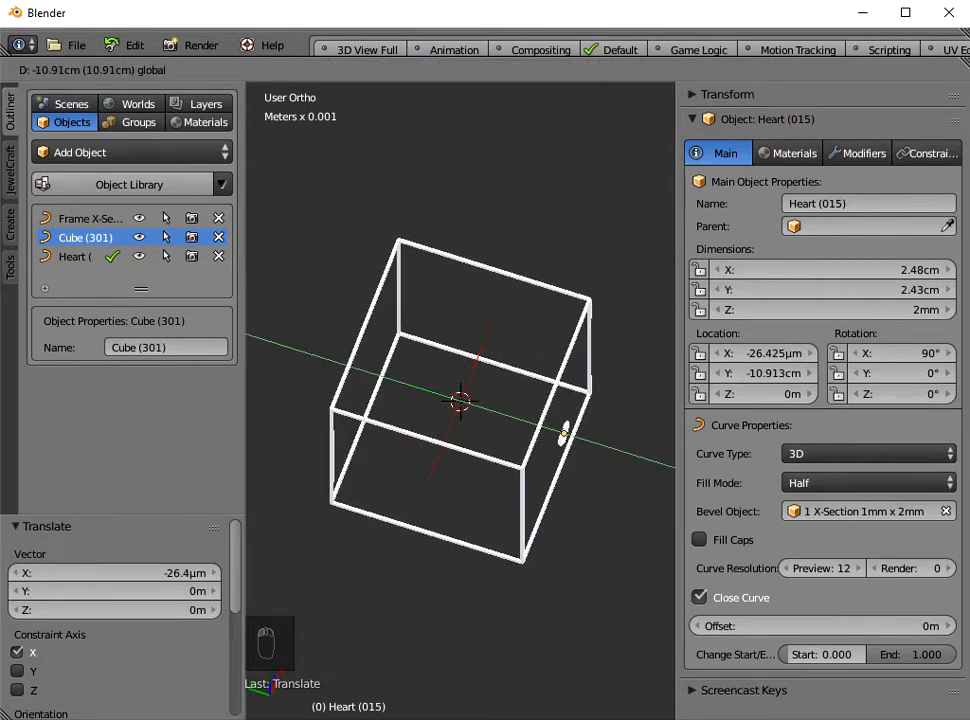
{"action": "left_click_drag", "start_coordinate": [500, 412], "coordinate": [500, 412]}
{"action": "middle_click_drag", "start_coordinate": [500, 412], "coordinate": [562, 446]}
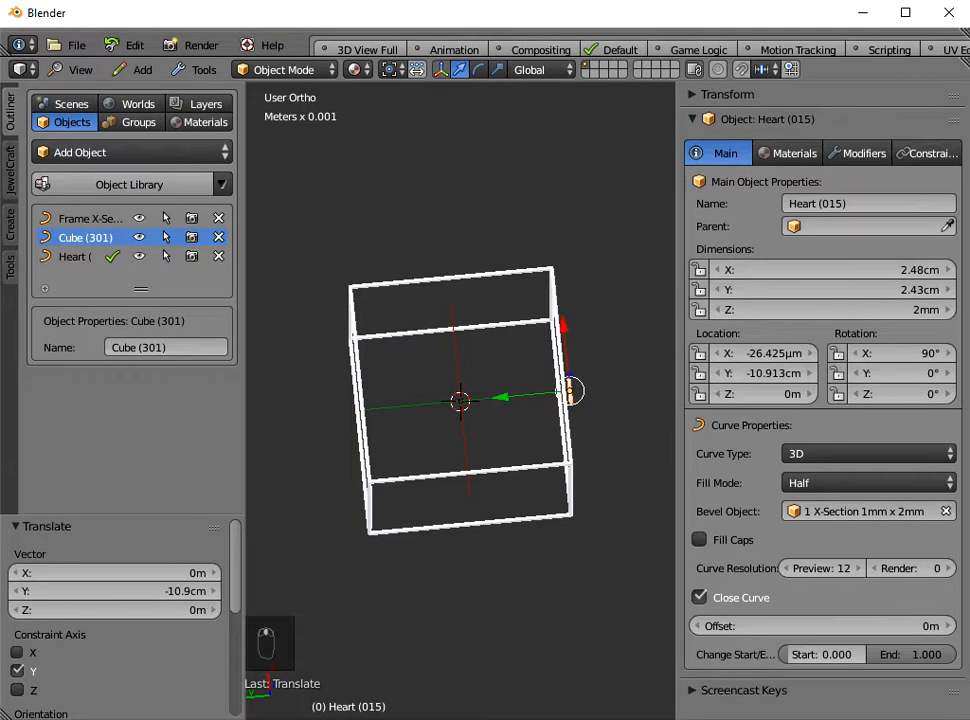
Step: In top view, move the heart along Y onto the front frame bar, at about Y -10.04 cm
{"action": "left_click", "coordinate": [80, 69]}
{"action": "left_click", "coordinate": [78, 184]}
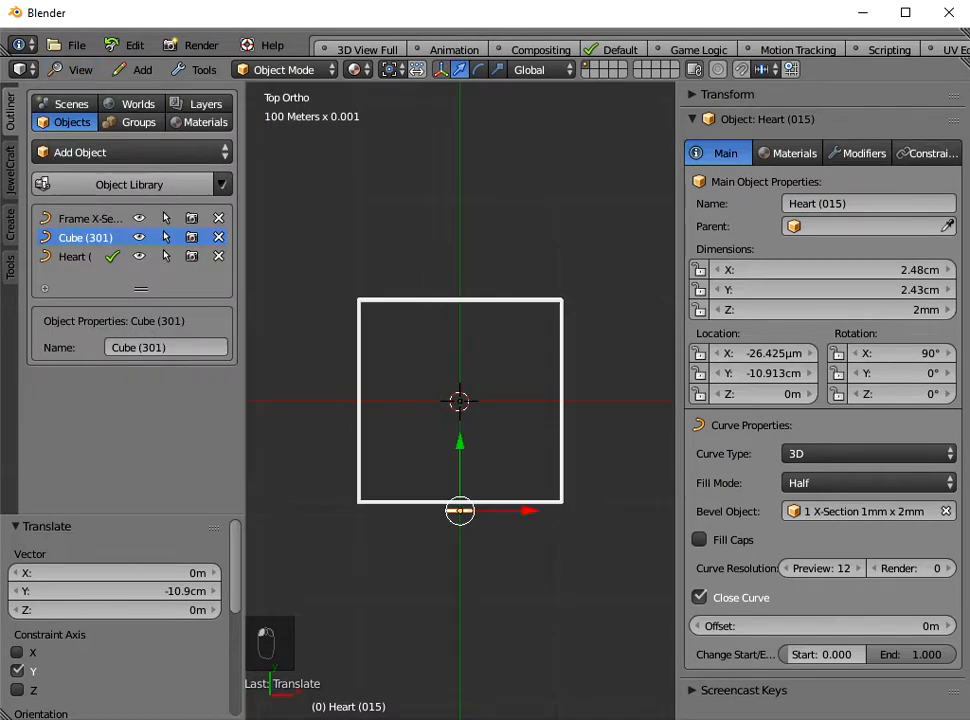
{"action": "scroll", "coordinate": [447, 512], "scroll_direction": "up", "scroll_amount": 10}
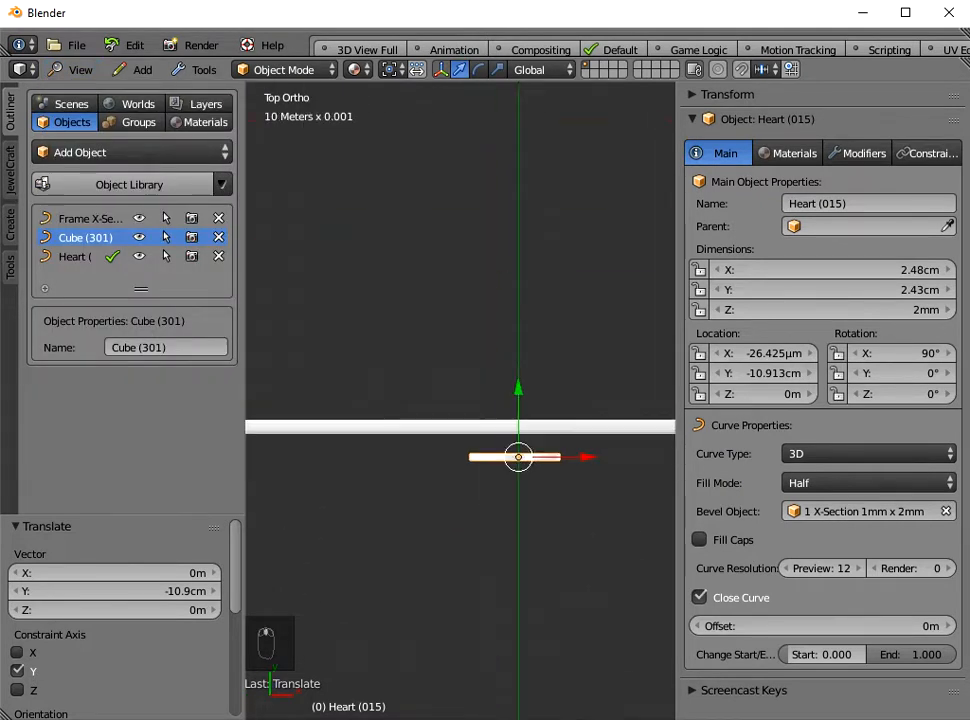
{"action": "scroll", "coordinate": [447, 512], "scroll_direction": "up", "scroll_amount": 6}
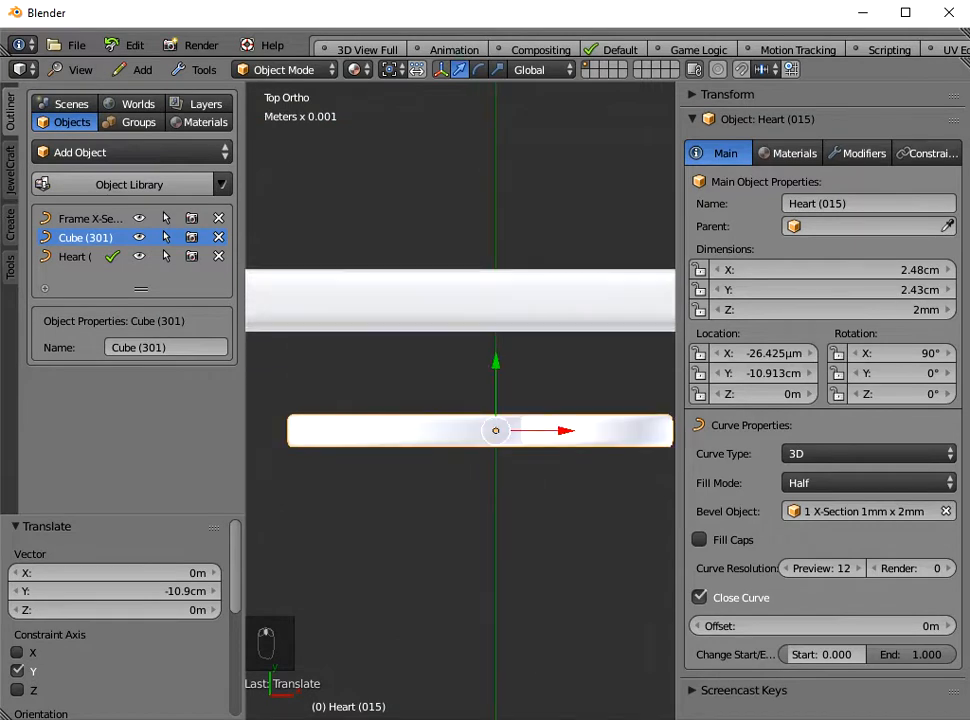
{"action": "key", "text": "g"}
{"action": "key", "text": "y"}
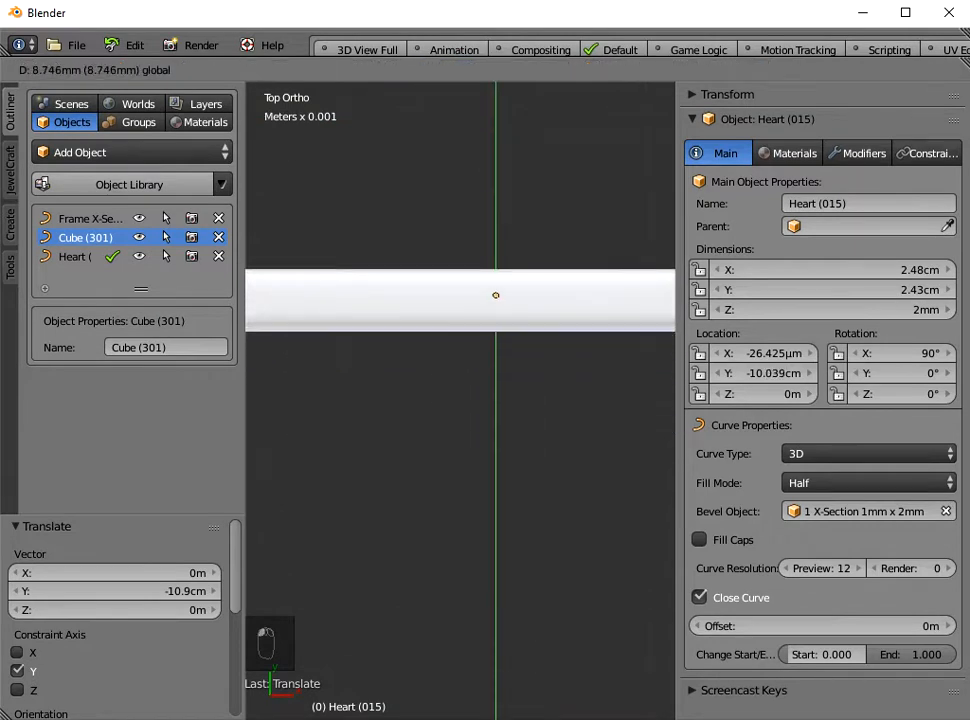
{"action": "key", "text": "Return"}
{"action": "key", "text": "shift+Tab"}
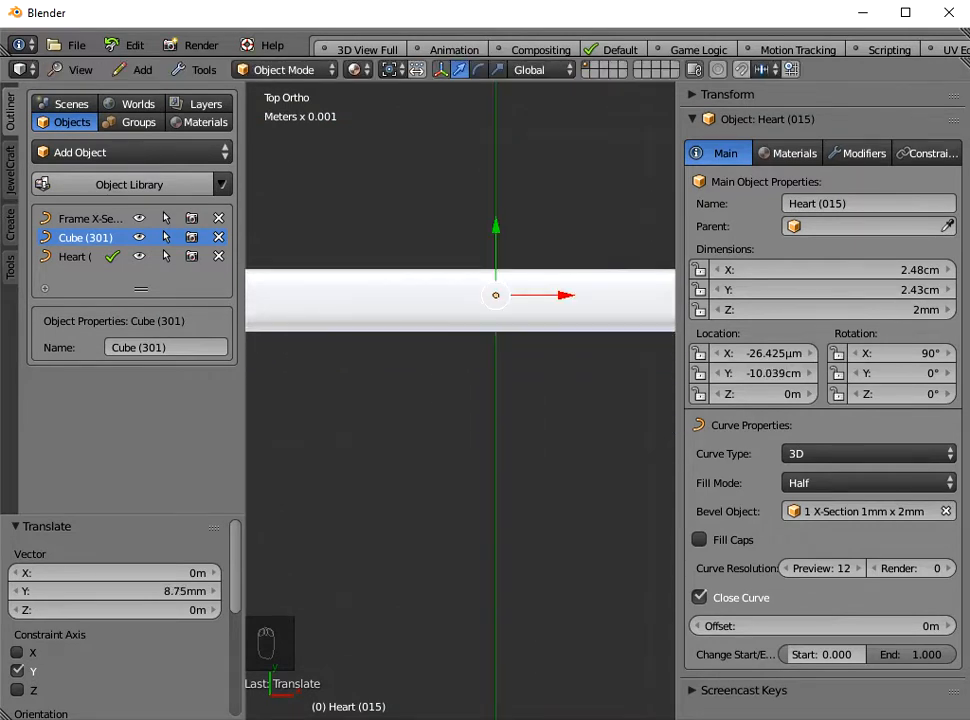
Step: Fine-tune the heart's position along Y within the front bar's thickness, to about Y -10.046 cm
{"action": "key", "text": "shift+Tab"}
{"action": "left_click", "coordinate": [496, 228]}
{"action": "scroll", "coordinate": [460, 401], "scroll_direction": "up", "scroll_amount": 3}
{"action": "middle_click_drag", "start_coordinate": [470, 335], "coordinate": [451, 468], "text": "shift"}
{"action": "scroll", "coordinate": [460, 401], "scroll_direction": "up", "scroll_amount": 5}
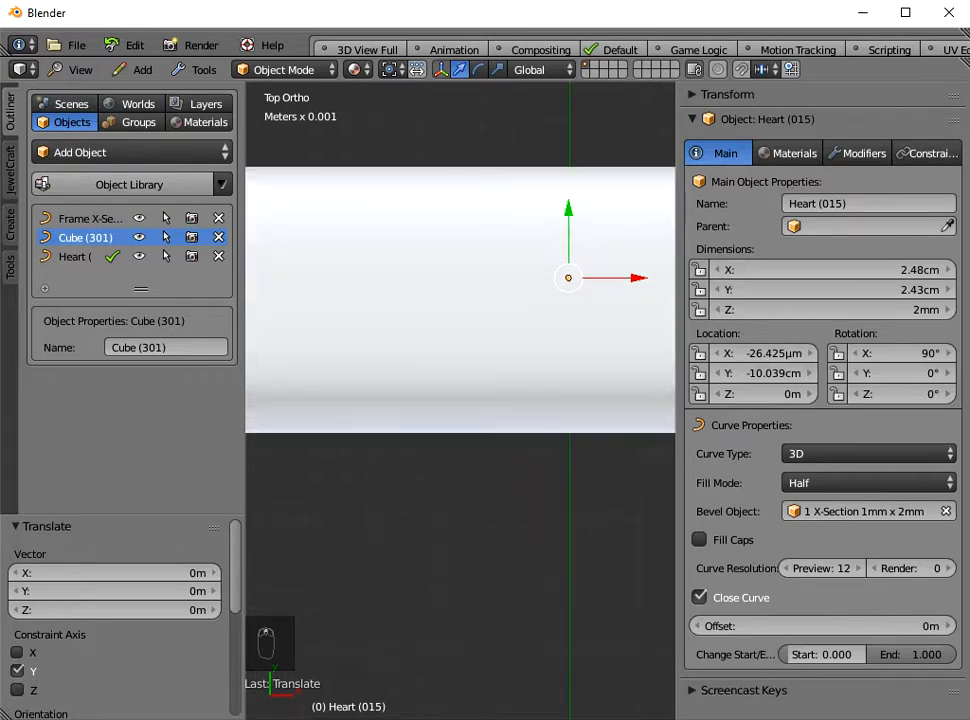
{"action": "key", "text": "g"}
{"action": "key", "text": "y"}
{"action": "left_click_drag", "start_coordinate": [568, 208], "coordinate": [568, 209]}
Step: In edit mode, select all of the heart's curve points and scale them uniformly by about 8.4 to fill the front face
{"action": "scroll", "coordinate": [460, 401], "scroll_direction": "down", "scroll_amount": 12}
{"action": "middle_click_drag", "start_coordinate": [460, 401], "coordinate": [470, 236]}
{"action": "scroll", "coordinate": [460, 401], "scroll_direction": "down", "scroll_amount": 9}
{"action": "middle_click_drag", "start_coordinate": [460, 401], "coordinate": [458, 329]}
{"action": "scroll", "coordinate": [460, 401], "scroll_direction": "down", "scroll_amount": 3}
{"action": "middle_click_drag", "start_coordinate": [460, 401], "coordinate": [540, 392]}
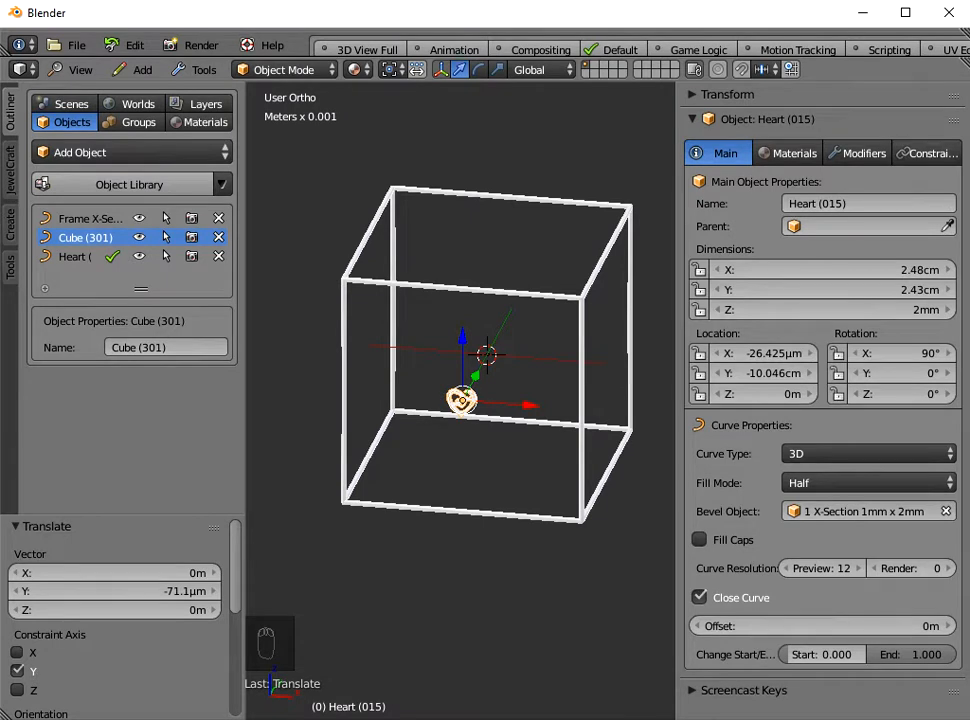
{"action": "key", "text": "Tab"}
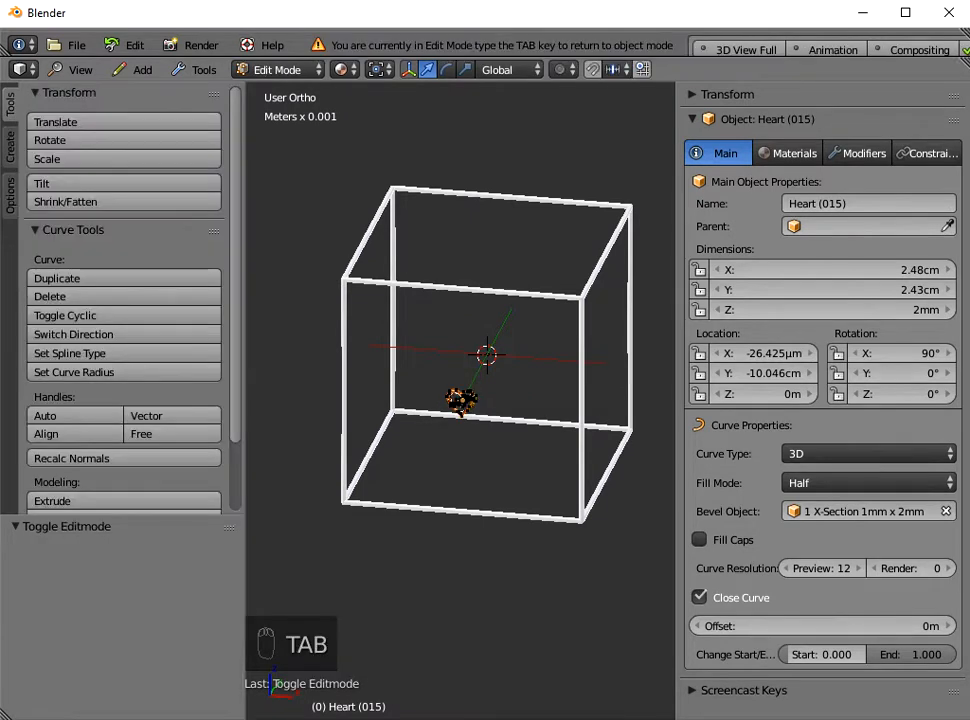
{"action": "scroll", "coordinate": [460, 402], "scroll_direction": "up", "scroll_amount": 6}
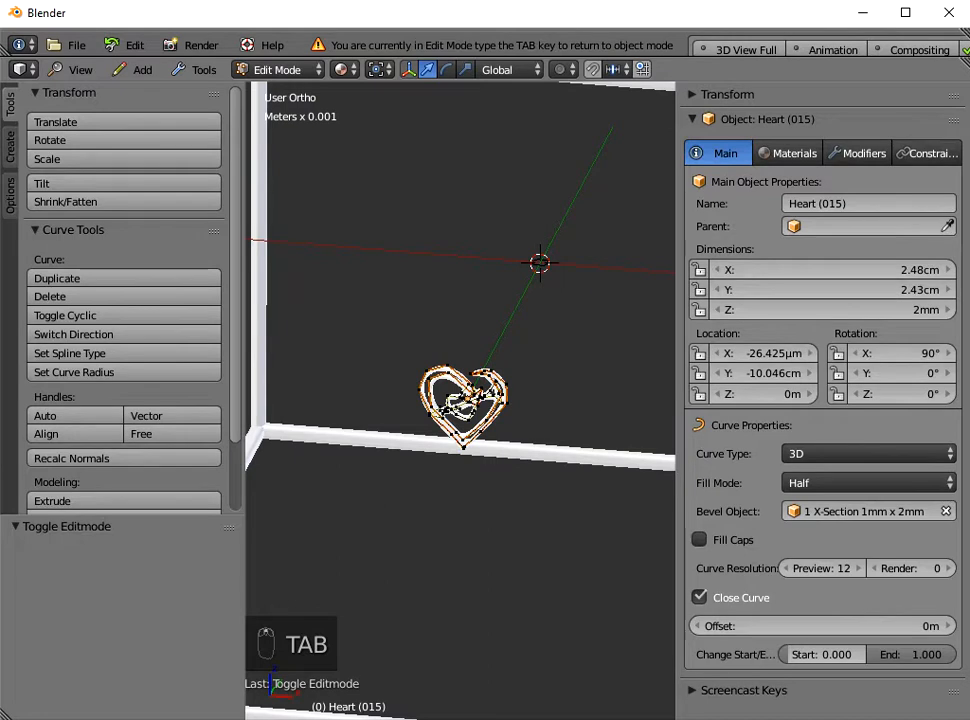
{"action": "key", "text": "a"}
{"action": "key", "text": "a"}
{"action": "scroll", "coordinate": [460, 402], "scroll_direction": "down", "scroll_amount": 6}
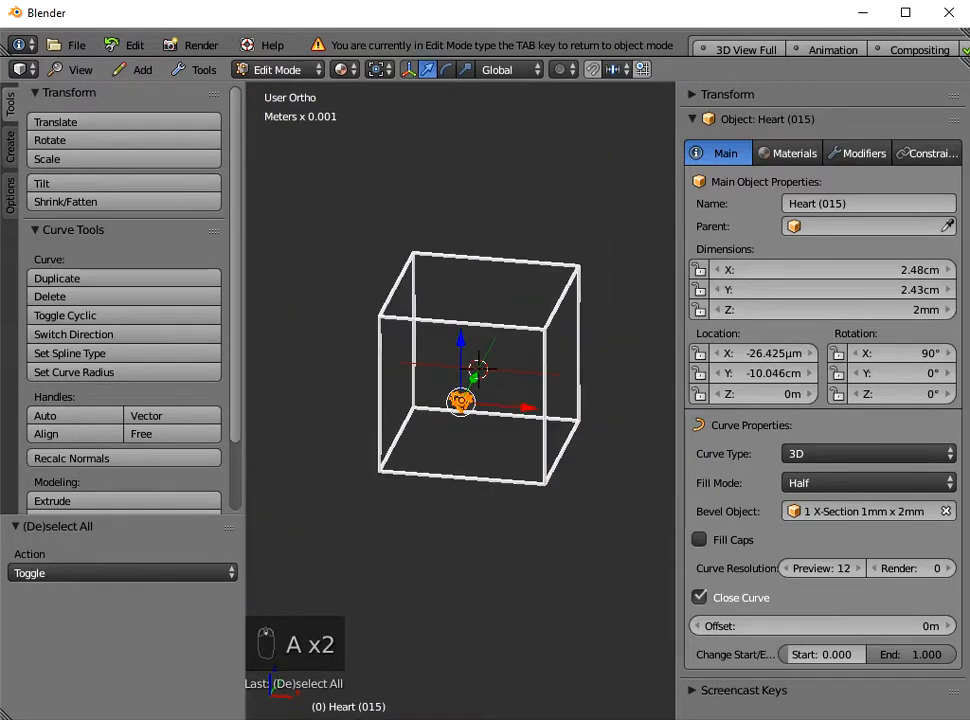
{"action": "key", "text": "s"}
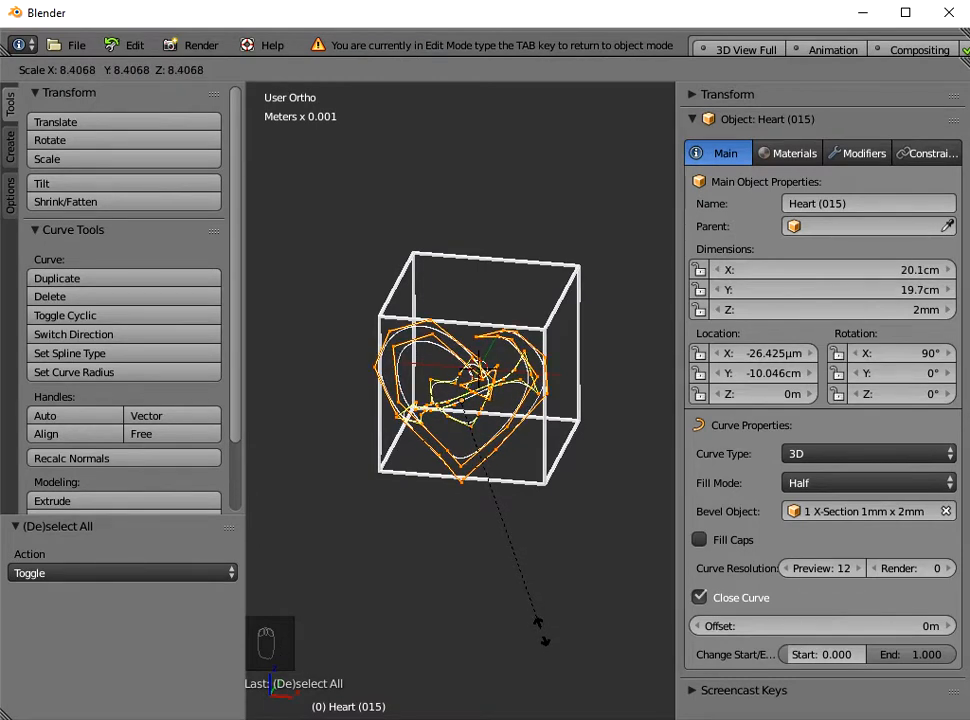
{"action": "left_click", "coordinate": [540, 630]}
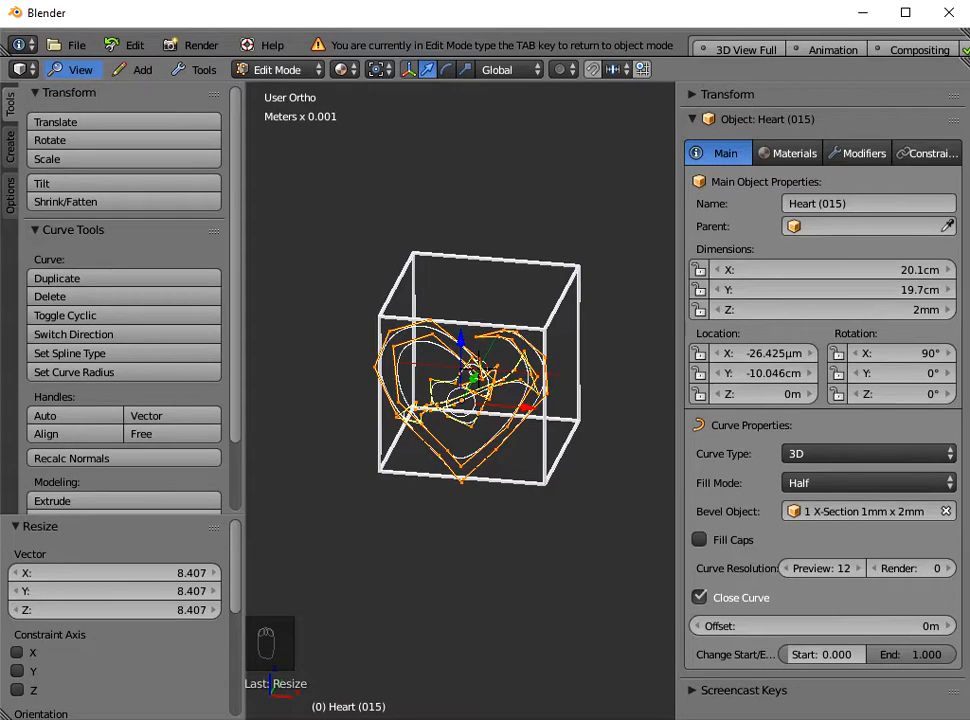
Step: In front view, move the lowest points of the heart's outer outline up along Z by about 3.68 mm onto the bottom frame bar
{"action": "left_click", "coordinate": [75, 69]}
{"action": "left_click", "coordinate": [83, 270]}
{"action": "scroll", "coordinate": [460, 300], "scroll_direction": "up", "scroll_amount": 6}
{"action": "scroll", "coordinate": [462, 400], "scroll_direction": "up", "scroll_amount": 3}
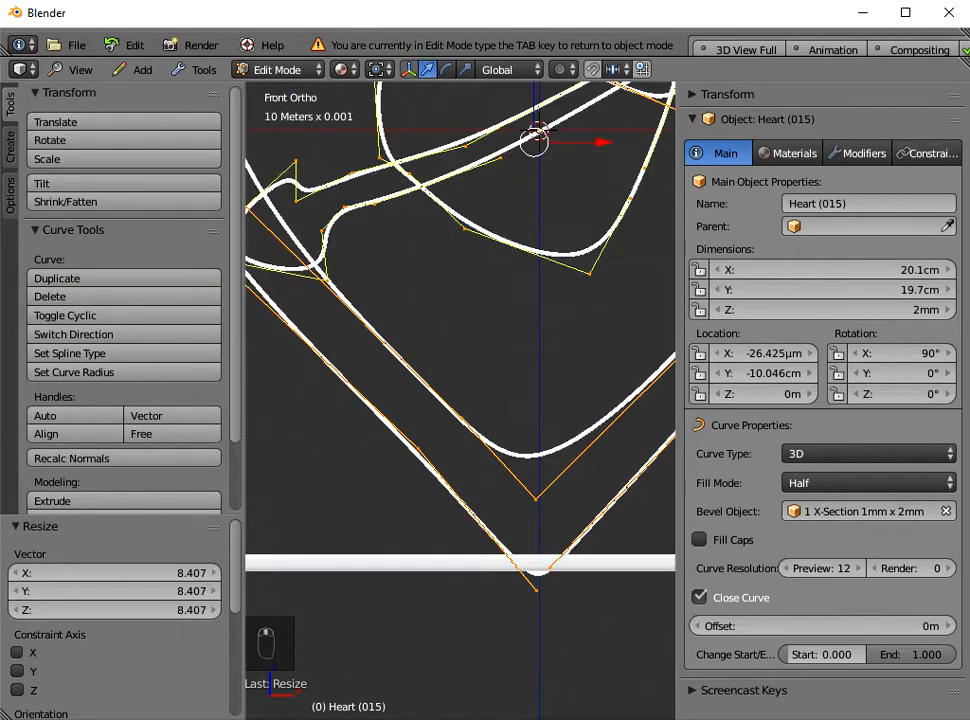
{"action": "key", "text": "a"}
{"action": "scroll", "coordinate": [460, 400], "scroll_direction": "up", "scroll_amount": 3}
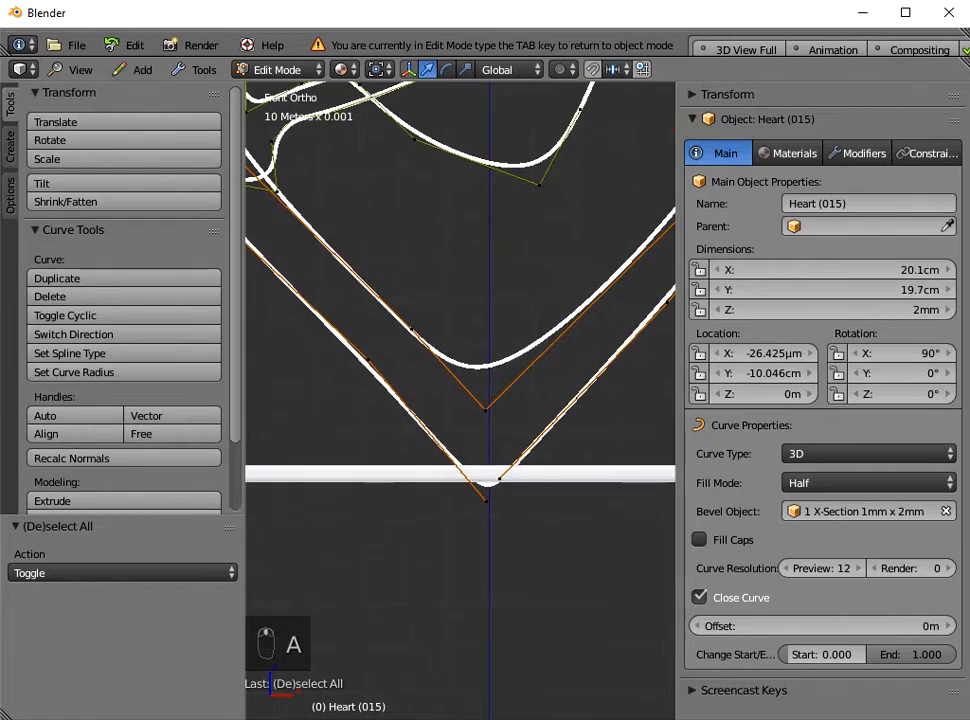
{"action": "left_click", "coordinate": [528, 536]}
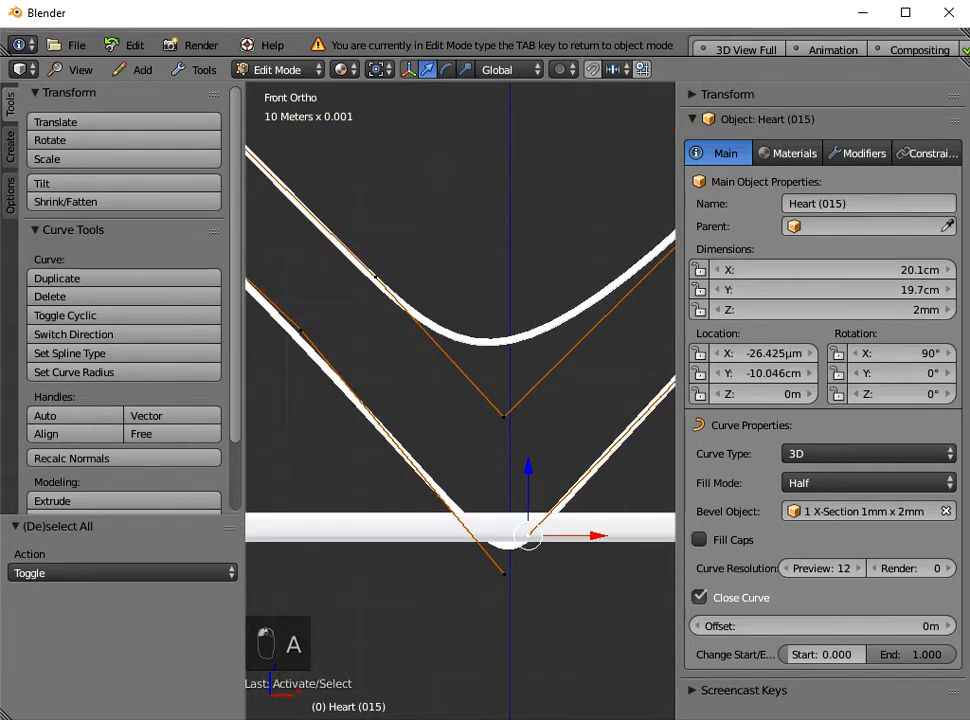
{"action": "left_click_drag", "start_coordinate": [528, 470], "coordinate": [528, 443]}
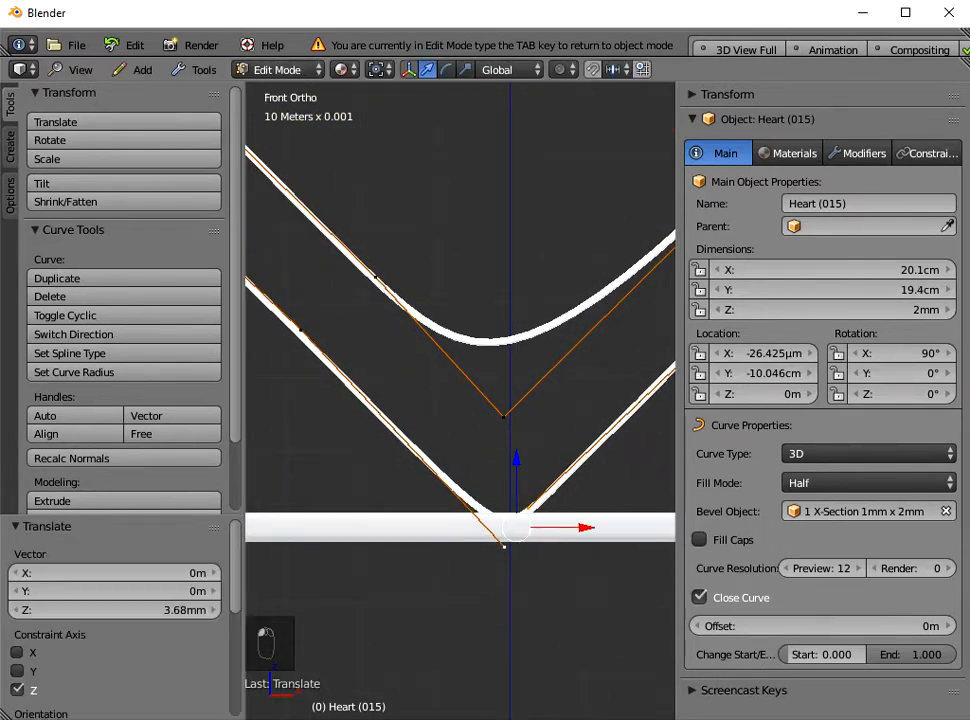
Step: Raise the two uppermost control points of the heart's right lobe along Z so its curve meets the top frame bar
{"action": "scroll", "coordinate": [490, 410], "scroll_direction": "down", "scroll_amount": 7}
{"action": "middle_click_drag", "start_coordinate": [490, 410], "coordinate": [500, 640], "text": "shift"}
{"action": "scroll", "coordinate": [276, 600], "scroll_direction": "up", "scroll_amount": 3}
{"action": "left_click", "coordinate": [80, 69]}
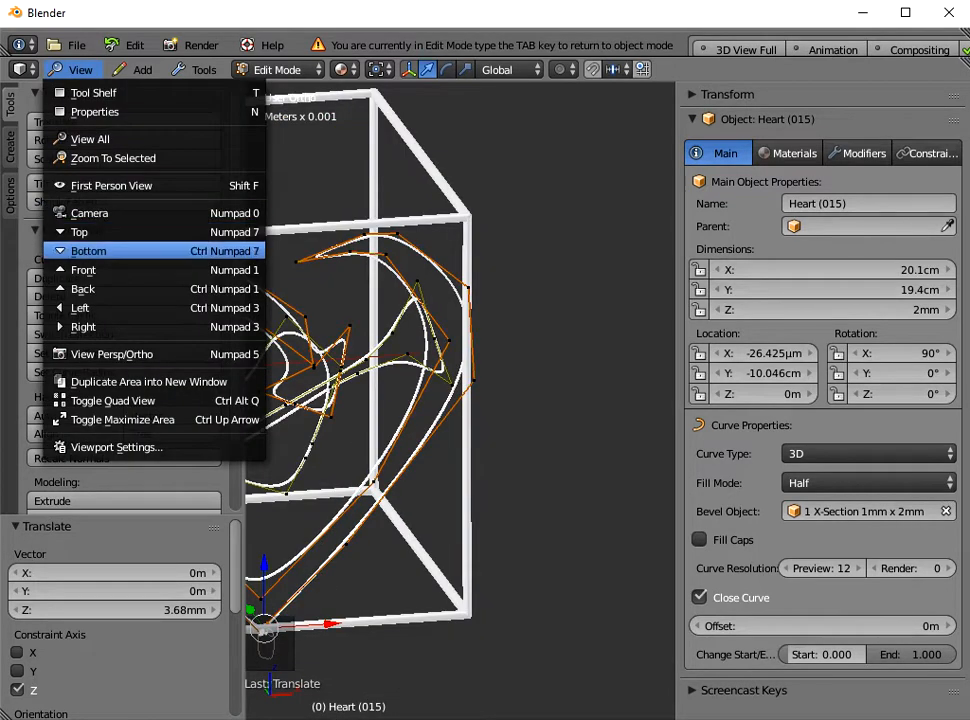
{"action": "left_click", "coordinate": [70, 268]}
{"action": "scroll", "coordinate": [430, 400], "scroll_direction": "down", "scroll_amount": 3}
{"action": "middle_click_drag", "start_coordinate": [400, 390], "coordinate": [487, 438], "text": "shift"}
{"action": "scroll", "coordinate": [487, 438], "scroll_direction": "up", "scroll_amount": 6}
{"action": "left_click", "coordinate": [547, 231]}
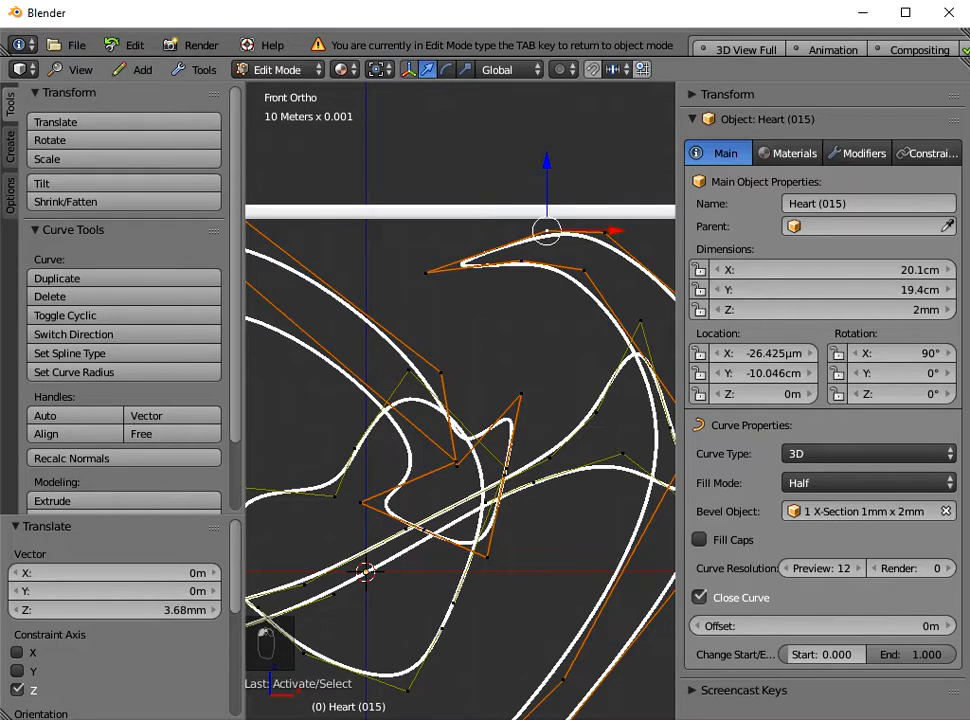
{"action": "middle_click_drag", "start_coordinate": [547, 231], "coordinate": [474, 408], "text": "shift"}
{"action": "key", "text": "g"}
{"action": "key", "text": "z"}
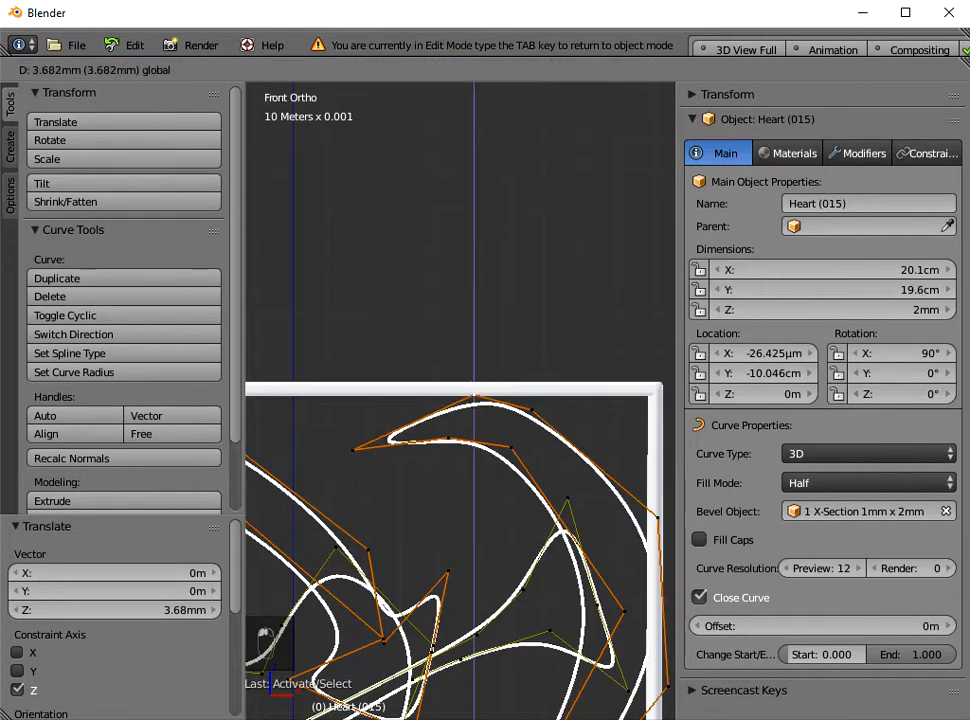
{"action": "left_click_drag", "start_coordinate": [474, 307], "coordinate": [474, 310]}
{"action": "left_click", "coordinate": [531, 410]}
{"action": "left_click_drag", "start_coordinate": [531, 342], "coordinate": [531, 334]}
Step: Raise the outer top point of the heart's left lobe by about 1.24 cm along Z to meet the top bar, and return to object mode
{"action": "scroll", "coordinate": [531, 334], "scroll_direction": "down", "scroll_amount": 3}
{"action": "middle_click_drag", "start_coordinate": [460, 334], "coordinate": [639, 311], "text": "shift"}
{"action": "left_click", "coordinate": [462, 370]}
{"action": "scroll", "coordinate": [462, 370], "scroll_direction": "up", "scroll_amount": 3}
{"action": "key", "text": "g"}
{"action": "key", "text": "z"}
{"action": "left_click_drag", "start_coordinate": [462, 268], "coordinate": [462, 231]}
{"action": "scroll", "coordinate": [462, 231], "scroll_direction": "down", "scroll_amount": 3}
{"action": "middle_click_drag", "start_coordinate": [461, 400], "coordinate": [499, 349], "text": "shift"}
{"action": "scroll", "coordinate": [499, 349], "scroll_direction": "up", "scroll_amount": 2}
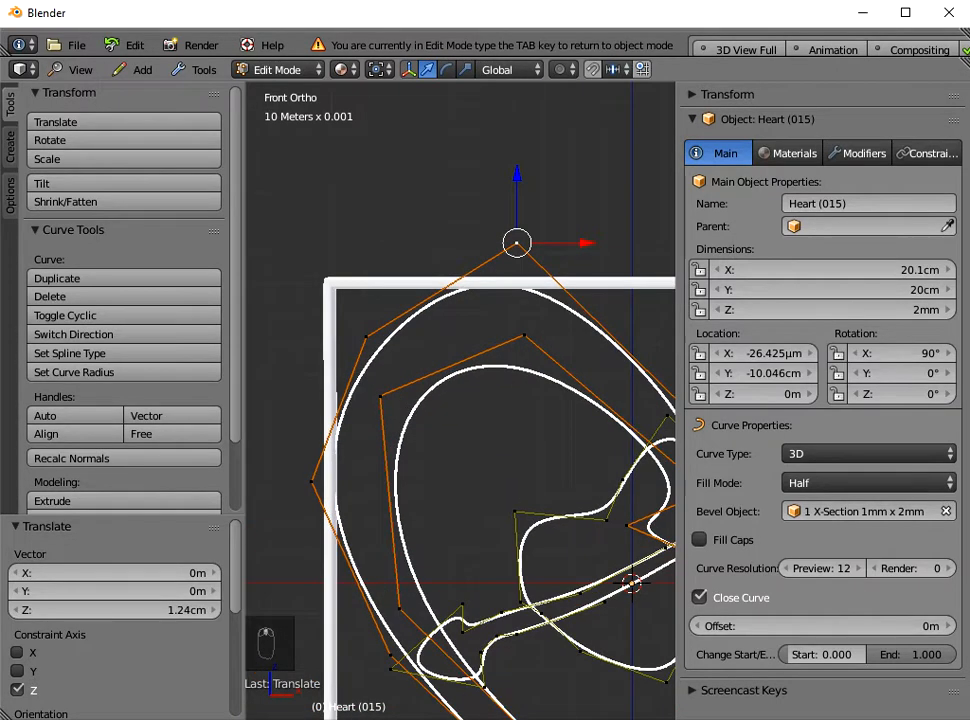
{"action": "scroll", "coordinate": [460, 398], "scroll_direction": "down", "scroll_amount": 4}
{"action": "key", "text": "a"}
{"action": "key", "text": "Tab"}
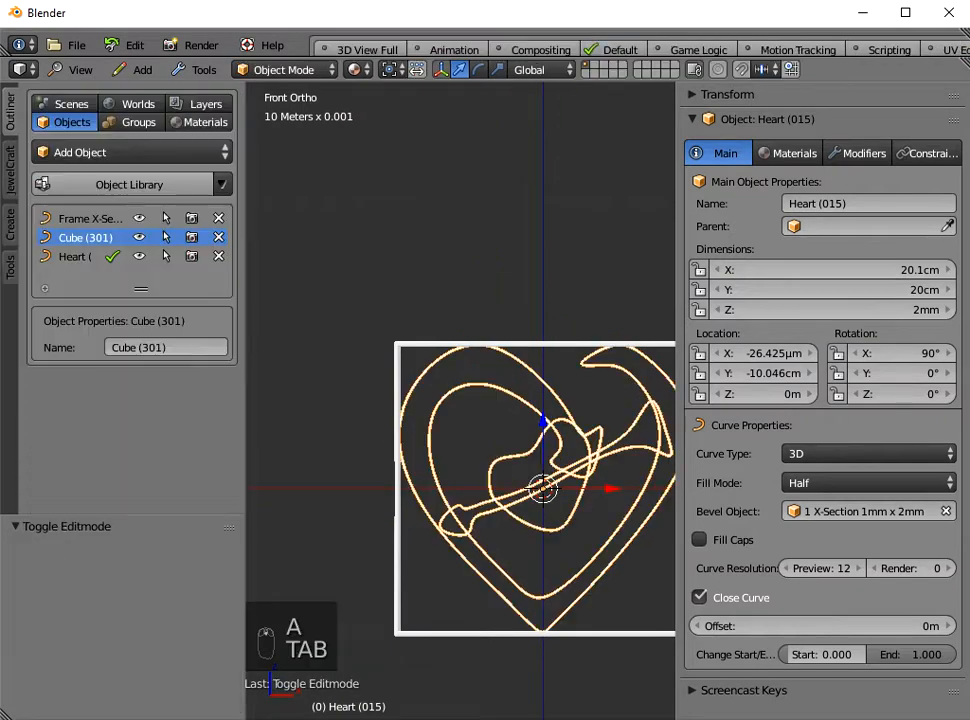
Step: Clear the bevel object assigned to the heart curve
{"action": "scroll", "coordinate": [460, 398], "scroll_direction": "down", "scroll_amount": 2}
{"action": "middle_click_drag", "start_coordinate": [460, 398], "coordinate": [543, 460]}
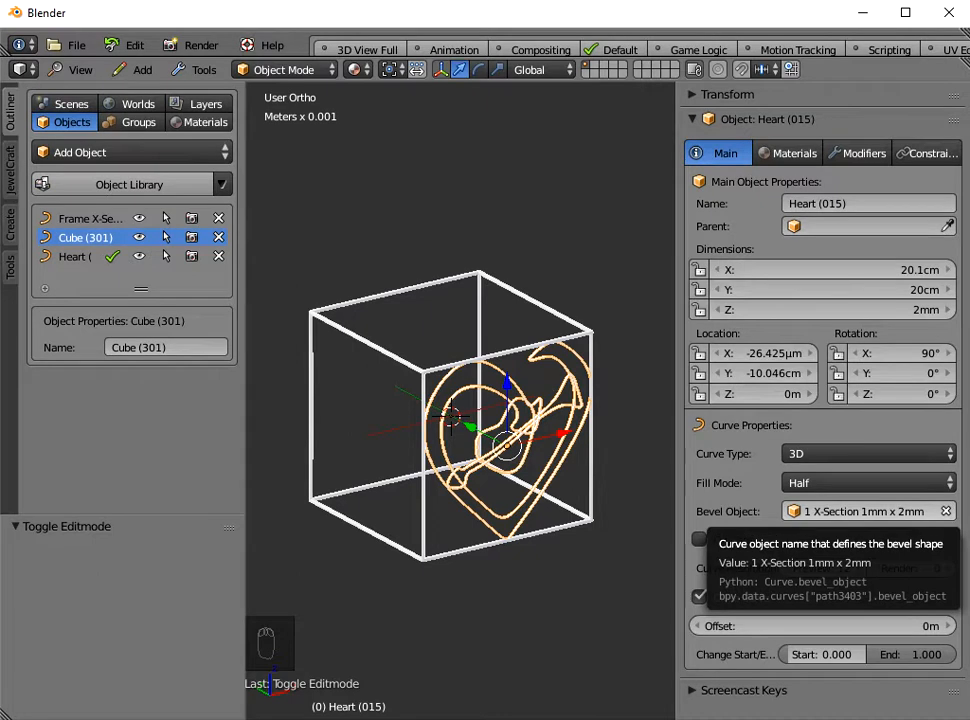
{"action": "left_click", "coordinate": [945, 511]}
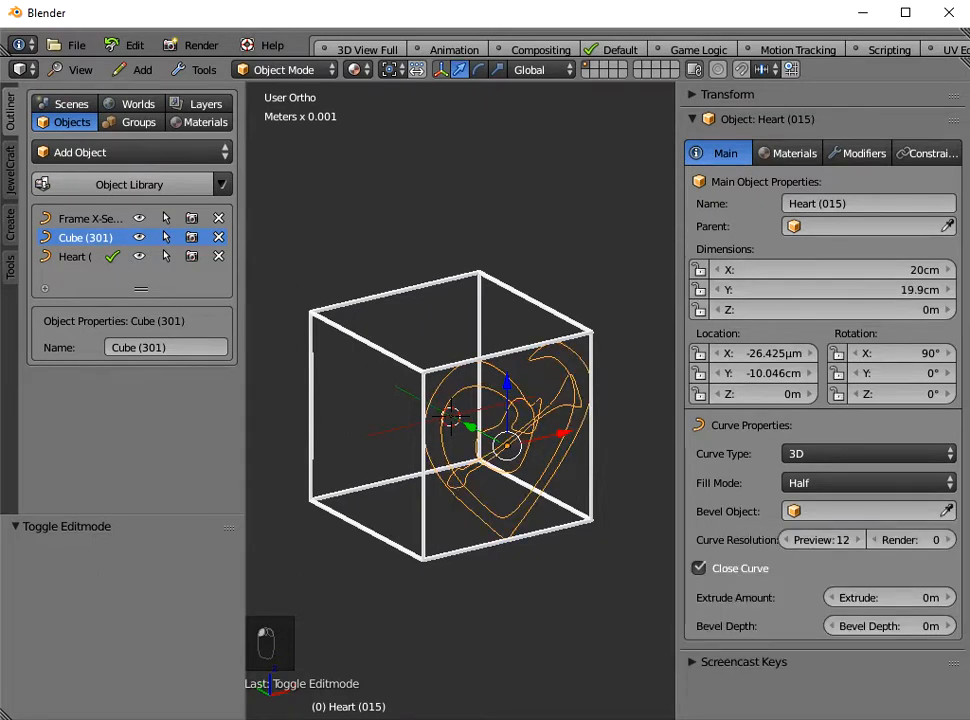
Step: Add the X-Section Rectangular profile from the 03D Templates - X-Sections (Bevel Objects) library category
{"action": "left_click", "coordinate": [130, 152]}
{"action": "left_click", "coordinate": [120, 155]}
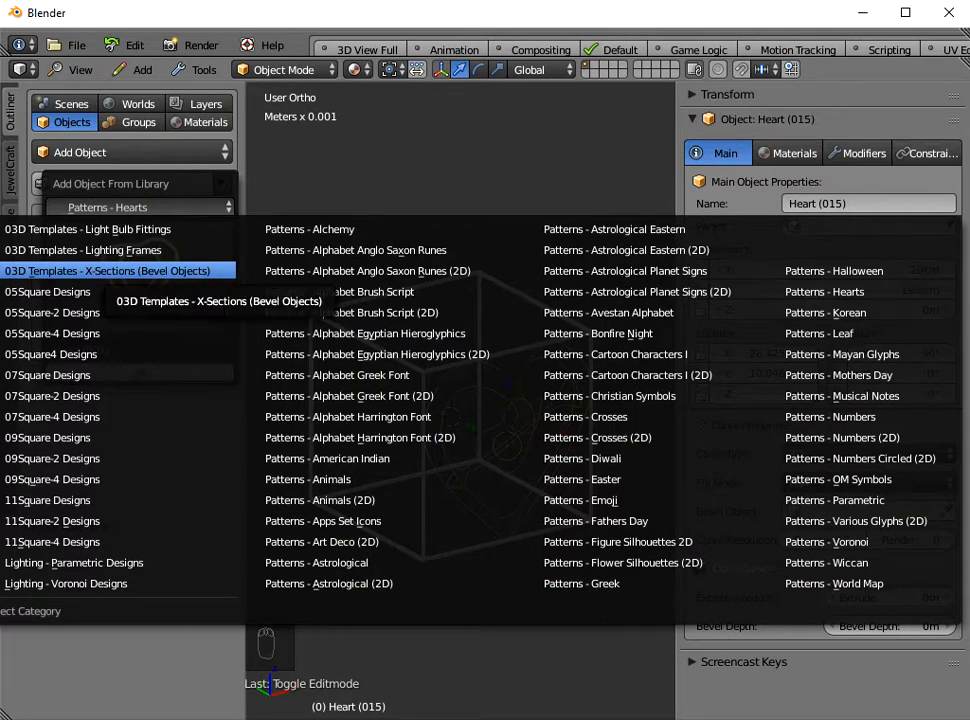
{"action": "left_click", "coordinate": [108, 271]}
{"action": "left_click", "coordinate": [138, 278]}
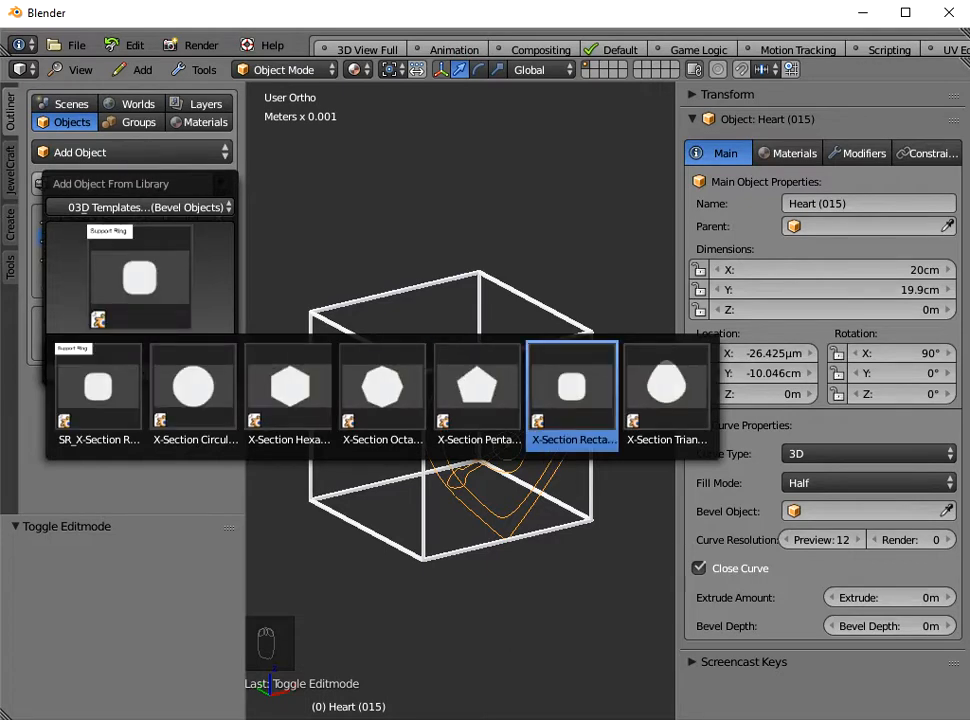
{"action": "left_click", "coordinate": [574, 390]}
{"action": "left_click", "coordinate": [139, 373]}
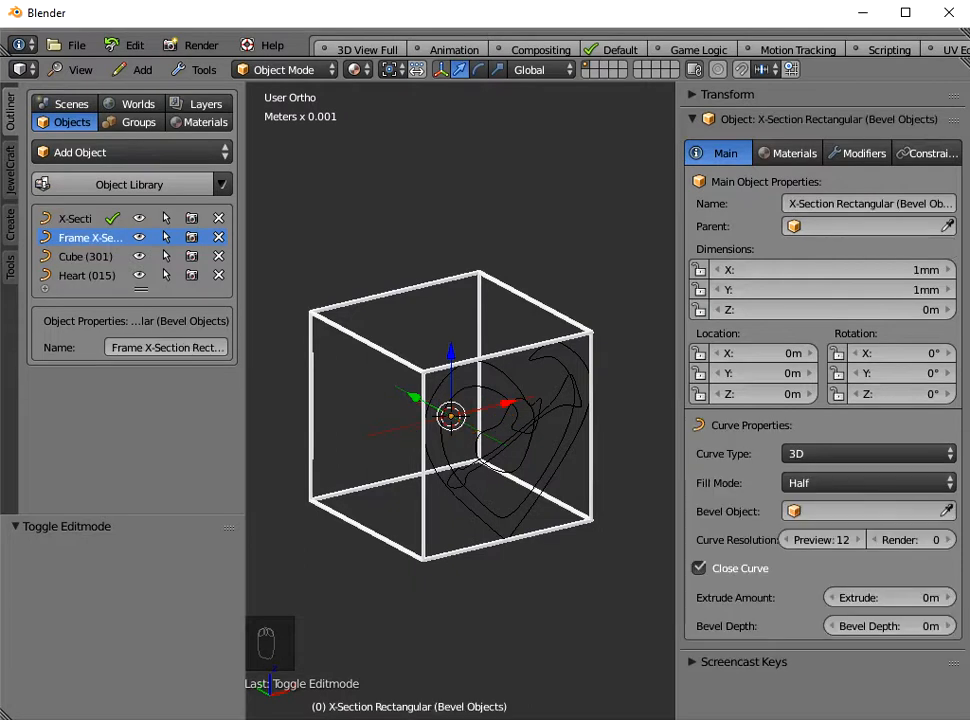
Step: Rename the added profile to Hearts X-Section Rectangular (Bevel Objects)
{"action": "left_click", "coordinate": [866, 203]}
{"action": "left_click", "coordinate": [828, 203]}
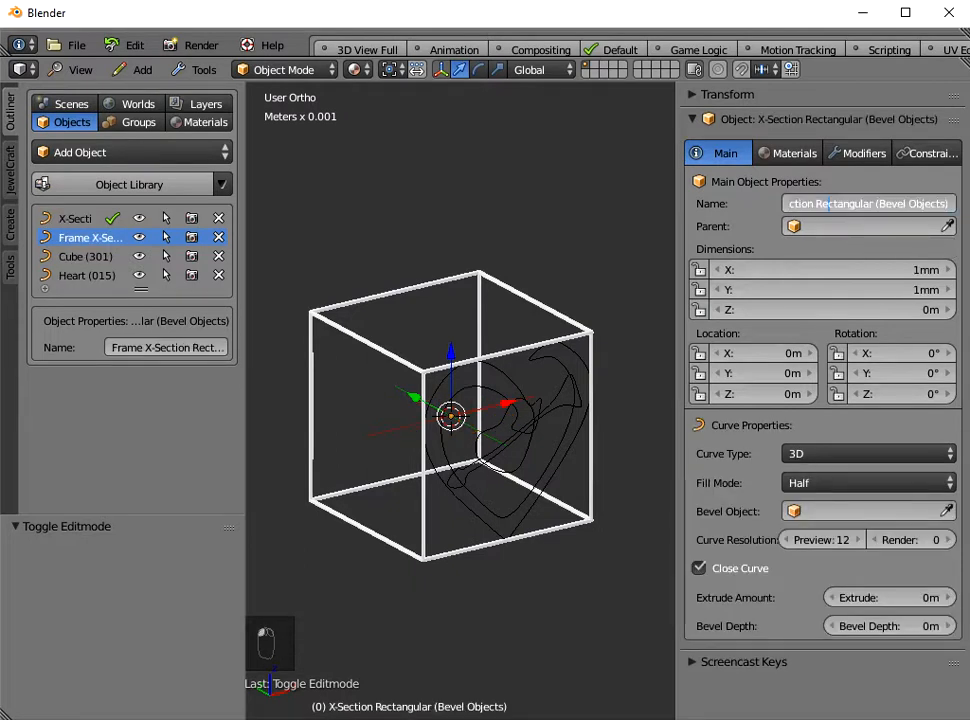
{"action": "key", "text": "ctrl+a"}
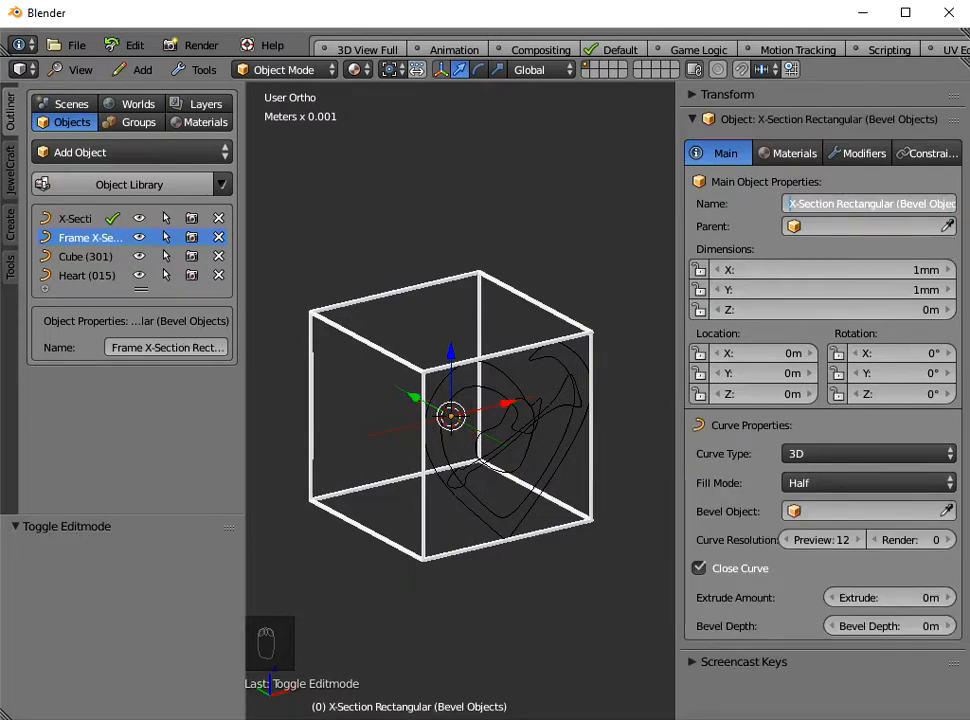
{"action": "type", "text": "Hearts"}
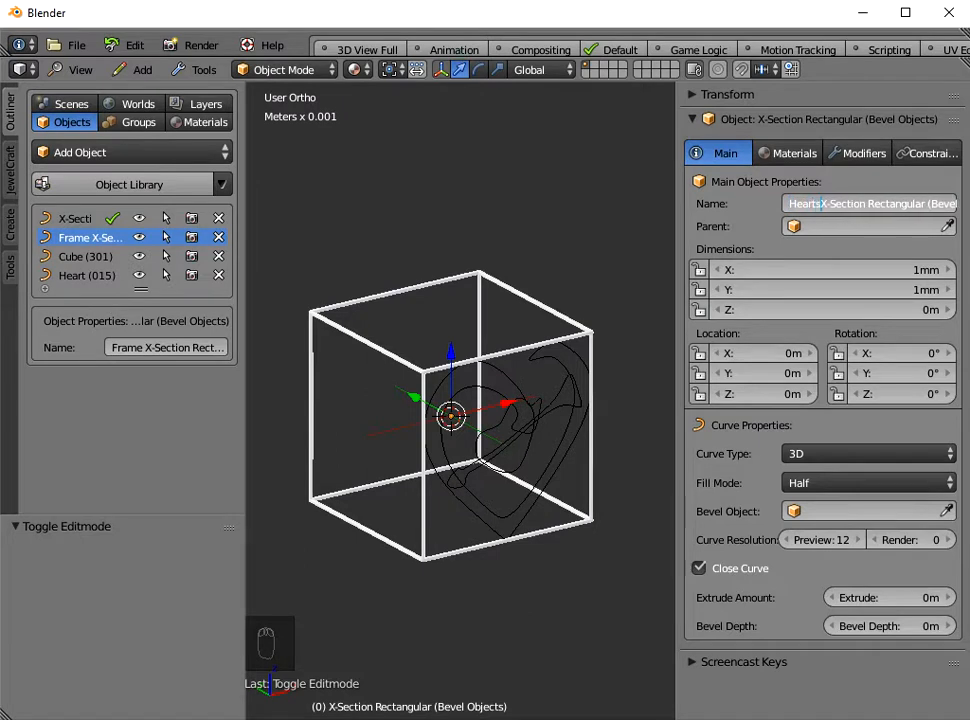
{"action": "key", "text": "Return"}
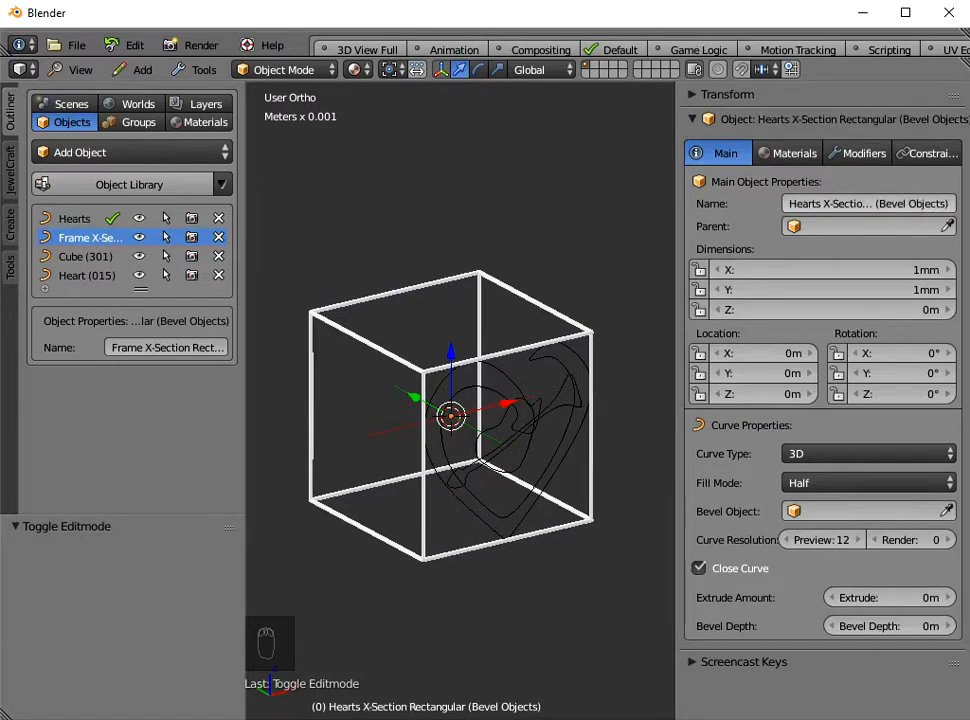
Step: Set the hearts profile's X and Y dimensions to 2 mm each and apply the scale
{"action": "left_click", "coordinate": [832, 270]}
{"action": "type", "text": "2mm"}
{"action": "key", "text": "Tab"}
{"action": "type", "text": "2"}
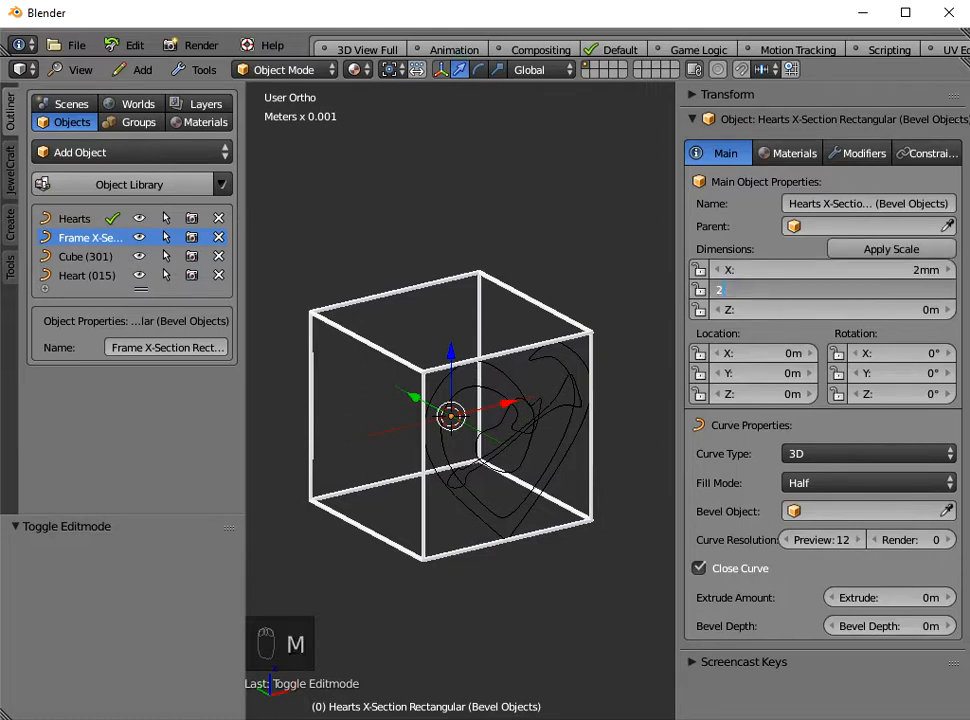
{"action": "type", "text": "mm"}
{"action": "key", "text": "Return"}
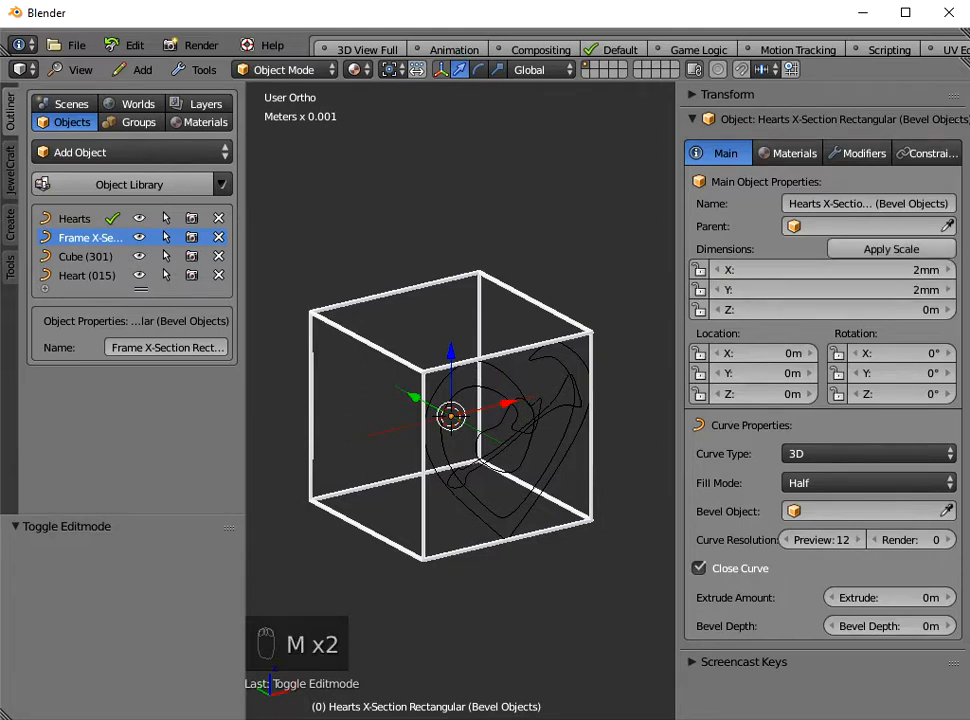
{"action": "left_click", "coordinate": [890, 249]}
Step: Select the heart curve and assign Hearts X-Section Rectangular (Bevel Objects) as its bevel object
{"action": "right_click", "coordinate": [451, 418]}
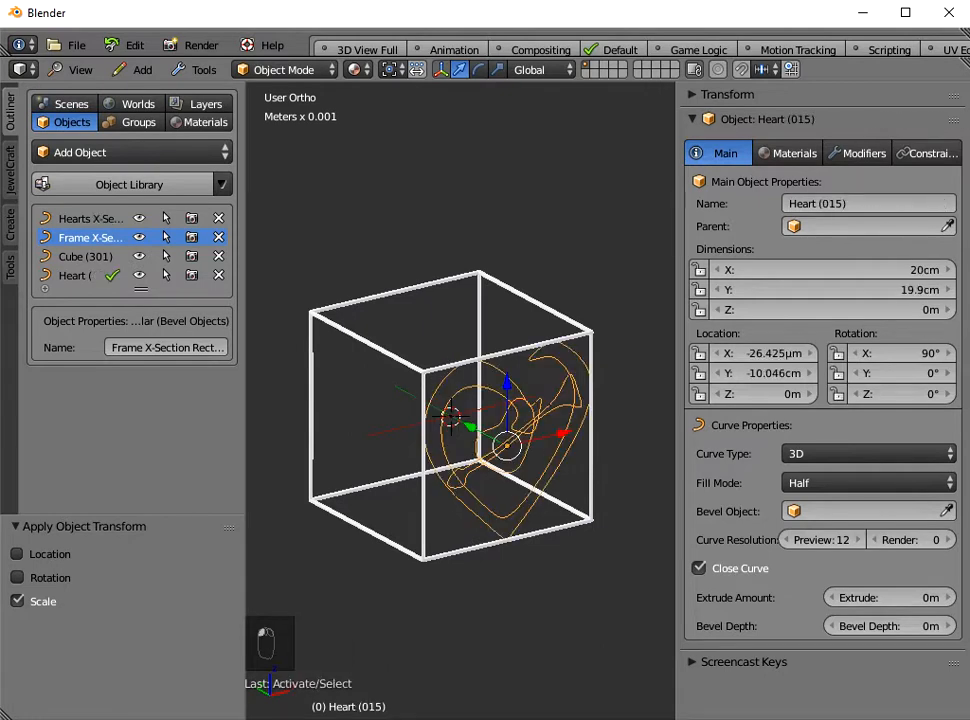
{"action": "left_click", "coordinate": [870, 511]}
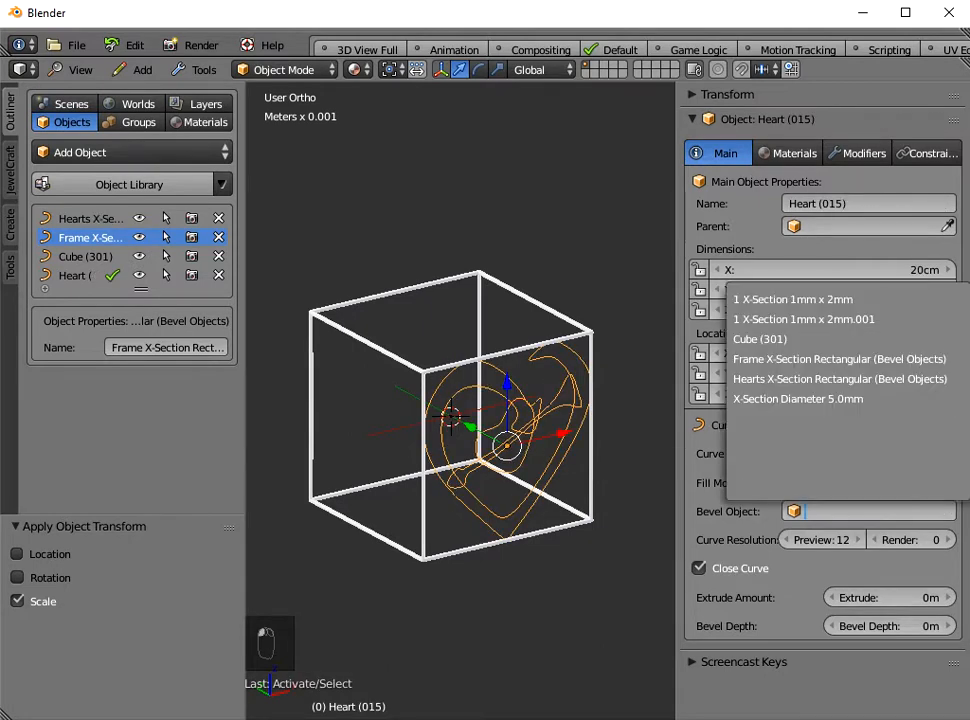
{"action": "left_click", "coordinate": [840, 379]}
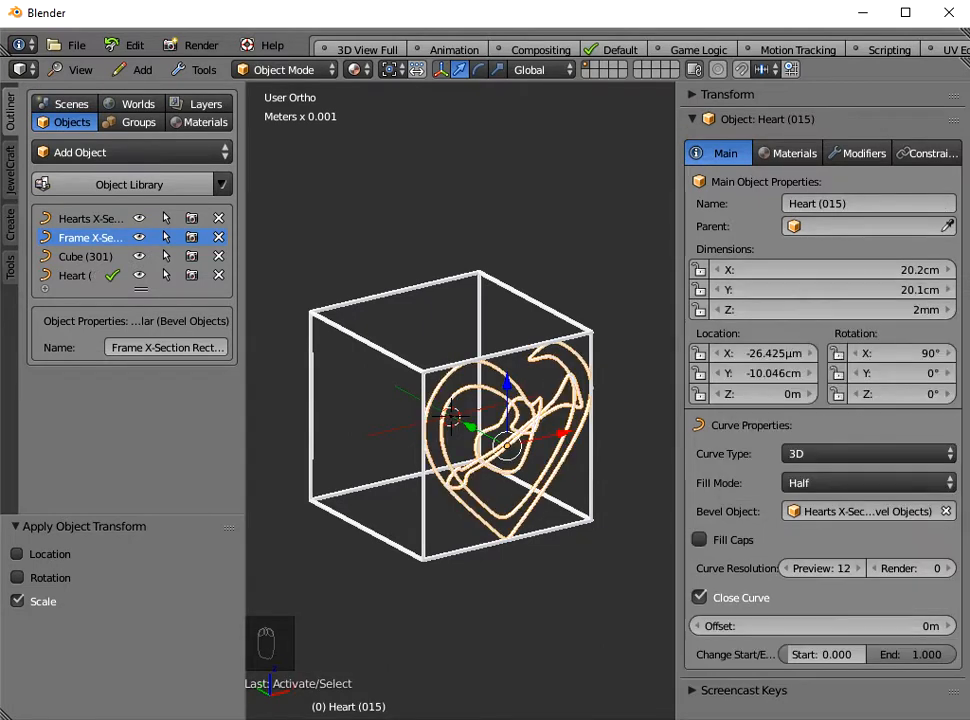
Step: Examine the thickened heart pattern and its joins with the cube frame up close and from several angles
{"action": "scroll", "coordinate": [460, 400], "scroll_direction": "up", "scroll_amount": 7}
{"action": "middle_click_drag", "start_coordinate": [460, 400], "coordinate": [454, 426]}
{"action": "scroll", "coordinate": [454, 426], "scroll_direction": "down", "scroll_amount": 3}
{"action": "middle_click_drag", "start_coordinate": [560, 426], "coordinate": [572, 526]}
{"action": "scroll", "coordinate": [337, 423], "scroll_direction": "up", "scroll_amount": 3}
{"action": "scroll", "coordinate": [575, 380], "scroll_direction": "down", "scroll_amount": 3}
{"action": "scroll", "coordinate": [395, 368], "scroll_direction": "down", "scroll_amount": 5}
{"action": "scroll", "coordinate": [306, 350], "scroll_direction": "up", "scroll_amount": 4}
{"action": "scroll", "coordinate": [321, 327], "scroll_direction": "down", "scroll_amount": 2}
{"action": "scroll", "coordinate": [508, 420], "scroll_direction": "down", "scroll_amount": 2}
{"action": "scroll", "coordinate": [508, 420], "scroll_direction": "down", "scroll_amount": 1}
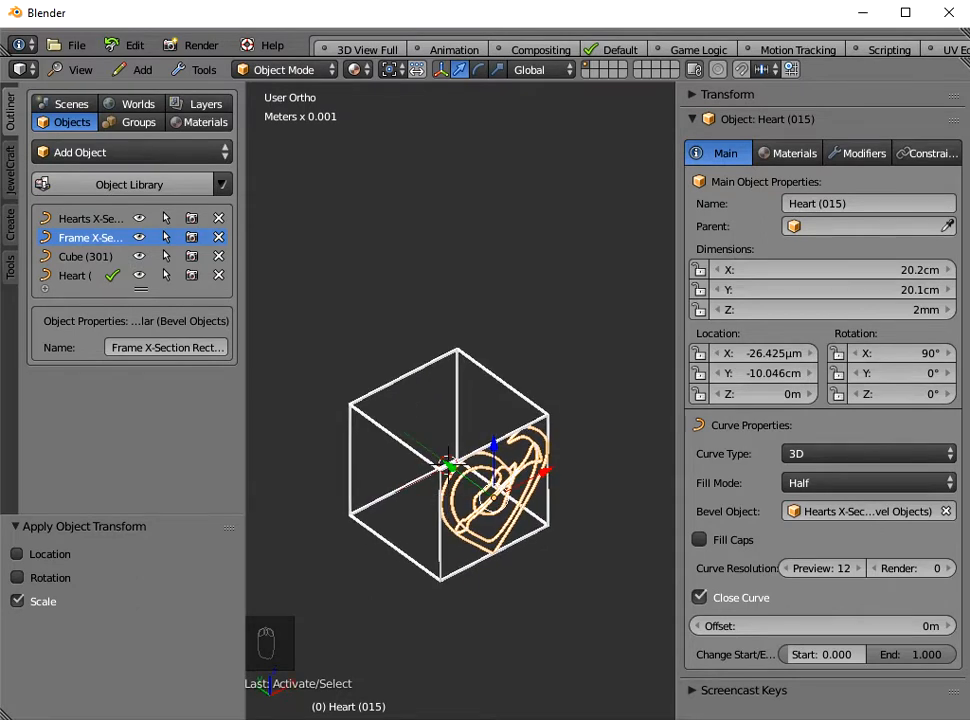
Step: Add the E14 Golf Ball Filament Bulb 45mm from the 03D Templates - Light Bulb Fittings library category
{"action": "left_click", "coordinate": [130, 184]}
{"action": "left_click", "coordinate": [150, 203]}
{"action": "middle_click_drag", "start_coordinate": [450, 465], "coordinate": [502, 420], "text": "shift"}
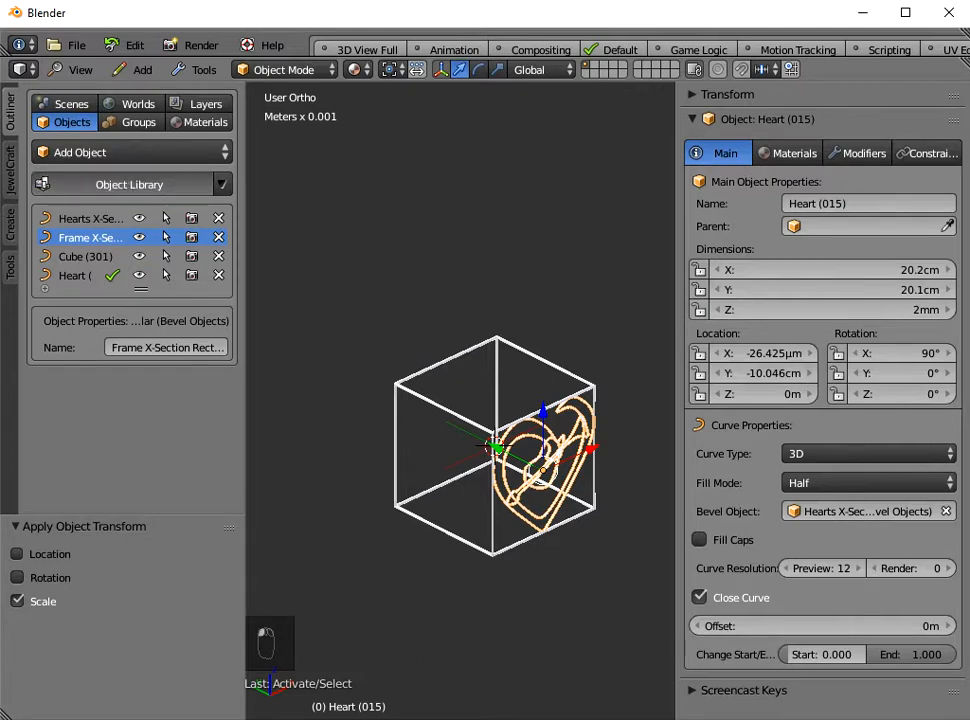
{"action": "left_click", "coordinate": [130, 184]}
{"action": "left_click", "coordinate": [105, 209]}
{"action": "left_click", "coordinate": [88, 231]}
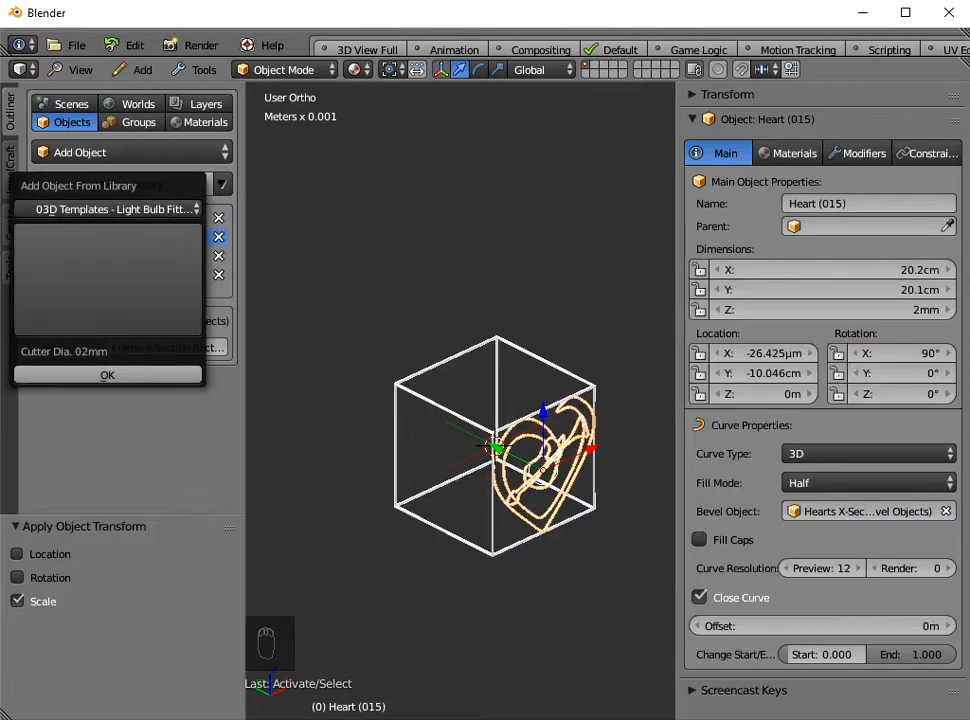
{"action": "left_click", "coordinate": [104, 276]}
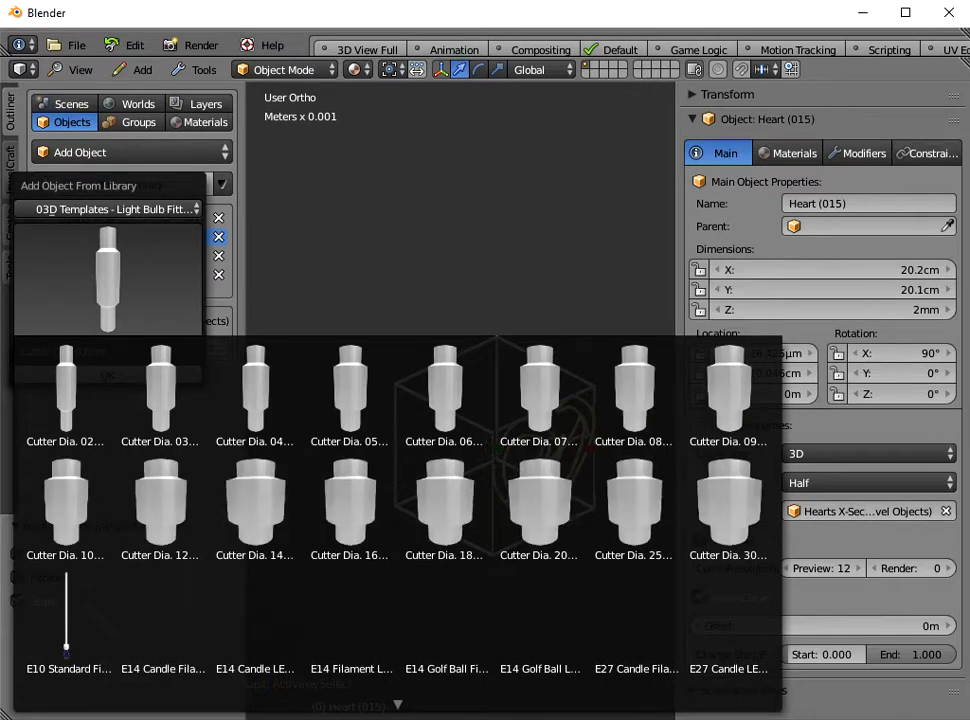
{"action": "left_click", "coordinate": [445, 620]}
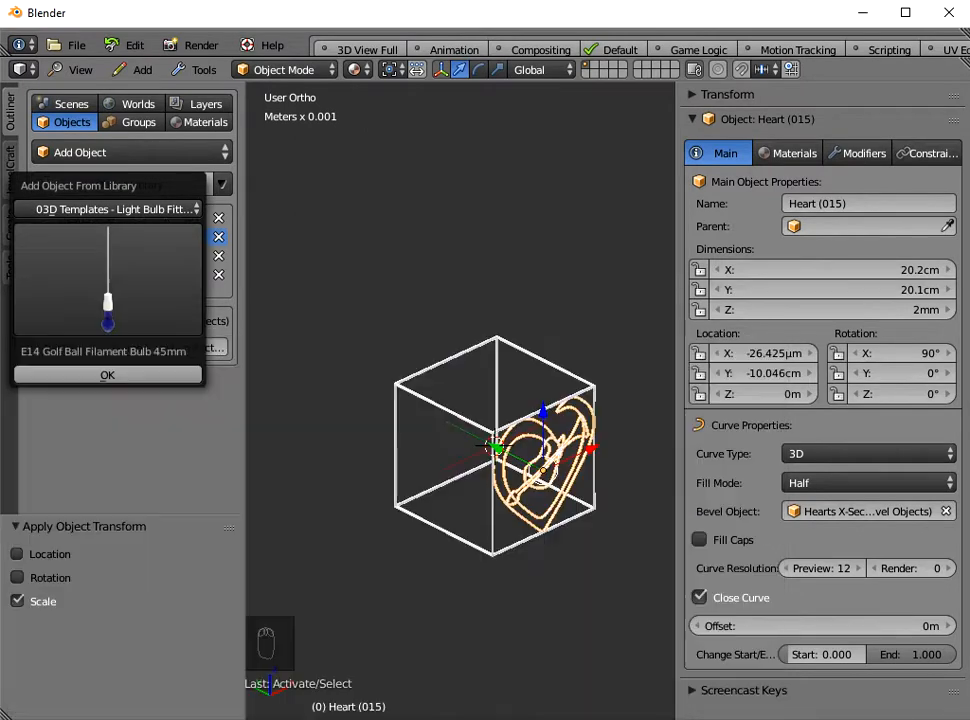
{"action": "left_click", "coordinate": [107, 375]}
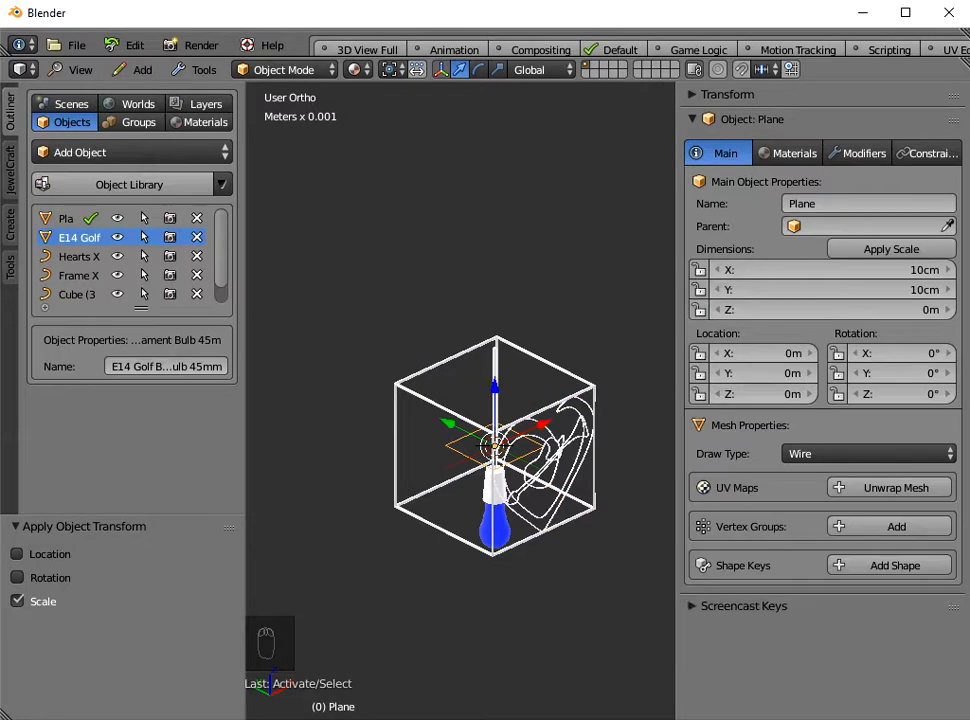
Step: Remove the plane imported with the bulb and raise the bulb fitting along Z to about 12.66 cm
{"action": "left_click_drag", "start_coordinate": [519, 420], "coordinate": [519, 311]}
{"action": "middle_click_drag", "start_coordinate": [519, 311], "coordinate": [618, 254]}
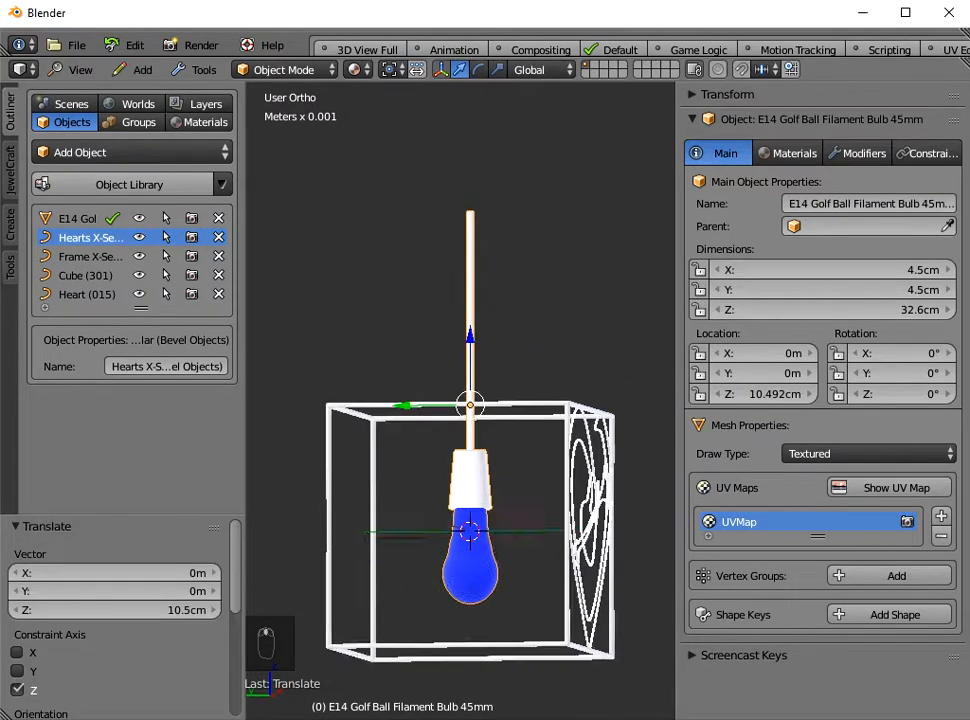
{"action": "scroll", "coordinate": [472, 337], "scroll_direction": "up", "scroll_amount": 1}
{"action": "left_click_drag", "start_coordinate": [472, 337], "coordinate": [472, 305]}
{"action": "middle_click_drag", "start_coordinate": [472, 305], "coordinate": [379, 312]}
{"action": "scroll", "coordinate": [398, 319], "scroll_direction": "down", "scroll_amount": 1}
{"action": "middle_click_drag", "start_coordinate": [444, 312], "coordinate": [365, 352]}
{"action": "middle_click_drag", "start_coordinate": [365, 352], "coordinate": [333, 359], "text": "shift"}
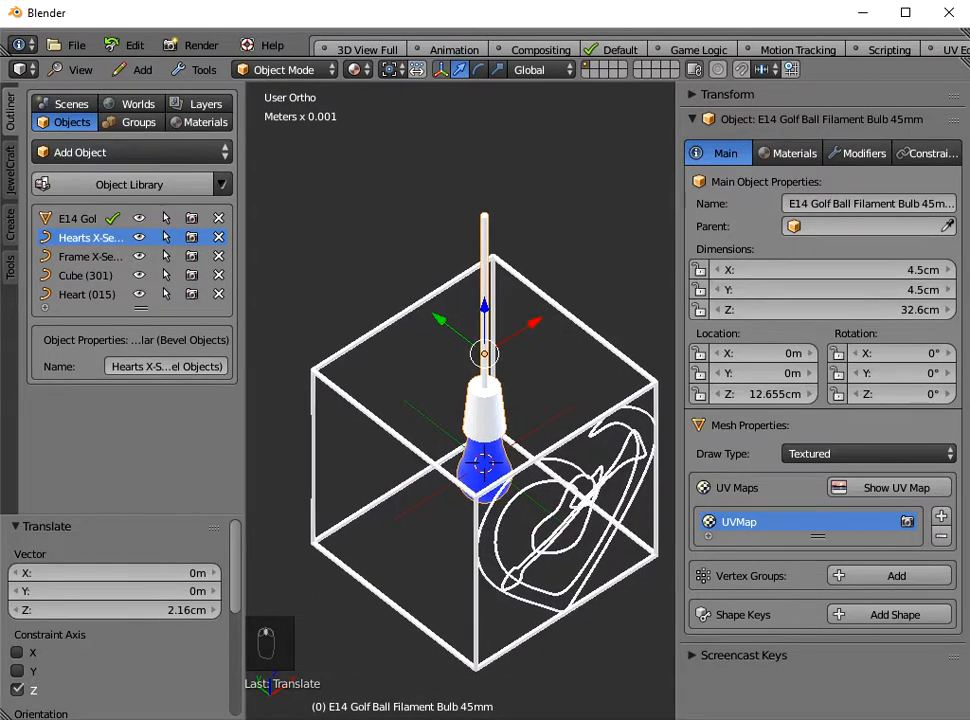
{"action": "middle_click_drag", "start_coordinate": [333, 359], "coordinate": [333, 320]}
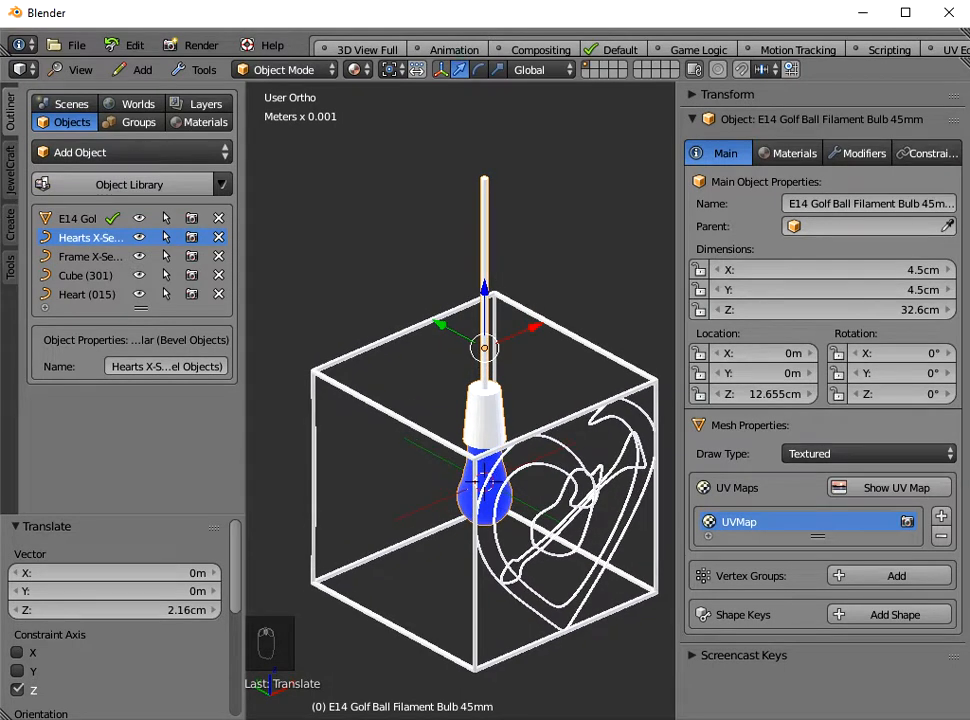
Step: Add the Support Ring Dia. 08mm from the 03D Templates - Lighting Frames library category
{"action": "left_click", "coordinate": [129, 184]}
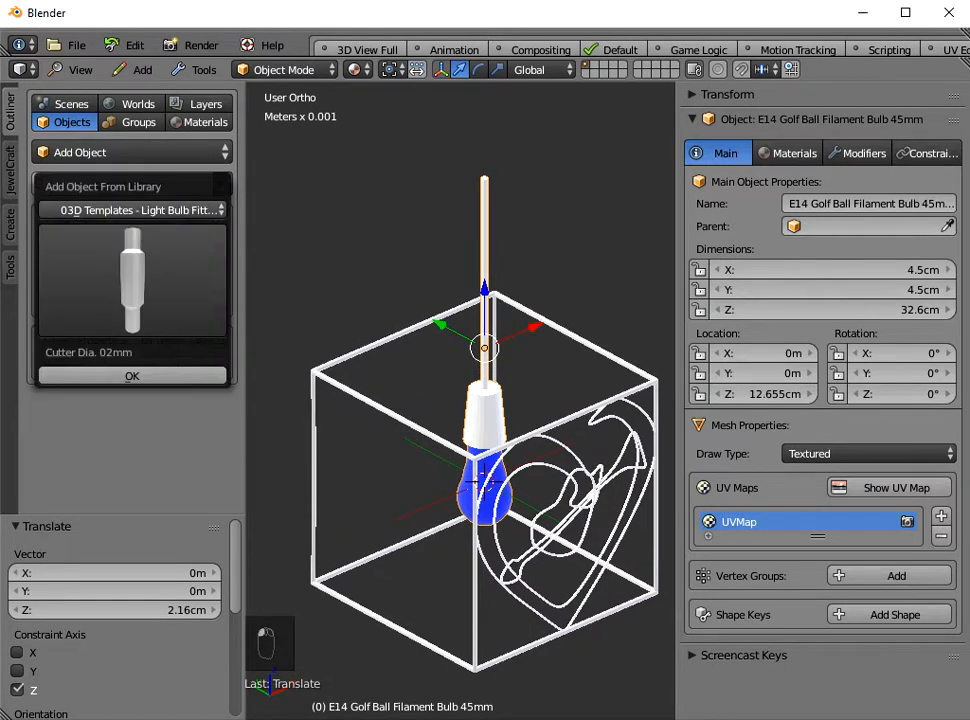
{"action": "left_click", "coordinate": [140, 210]}
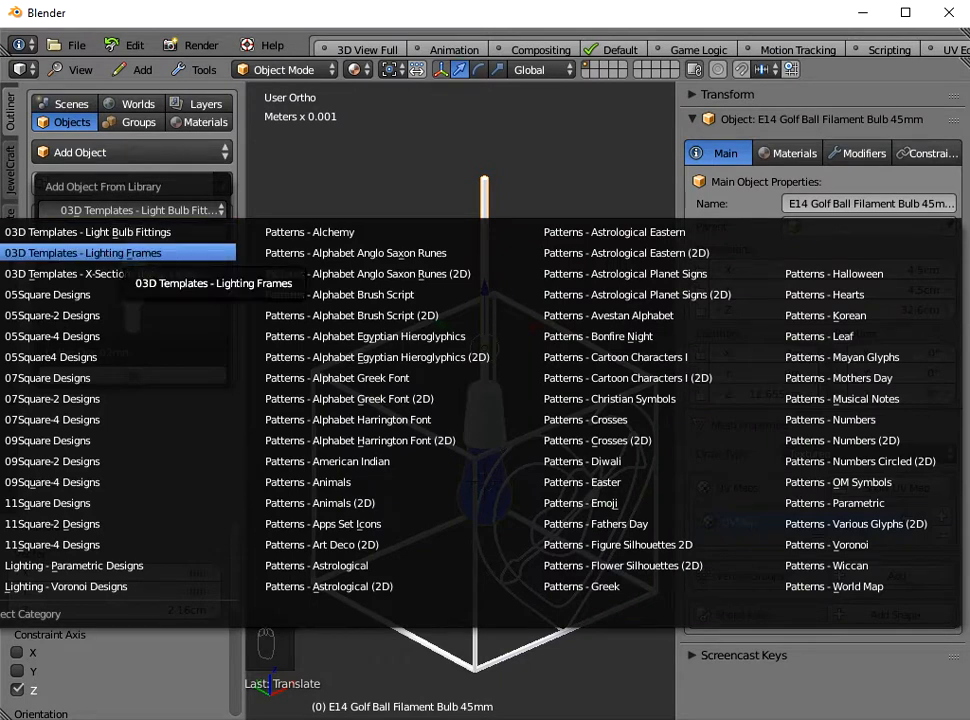
{"action": "left_click", "coordinate": [110, 253]}
{"action": "left_click", "coordinate": [129, 277]}
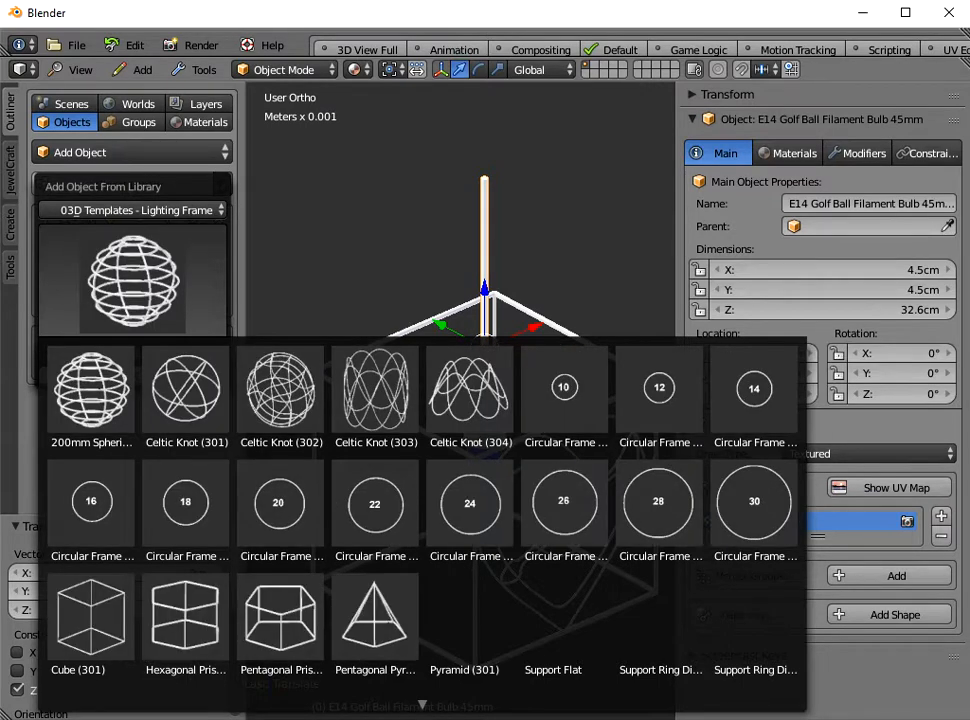
{"action": "scroll", "coordinate": [279, 468], "scroll_direction": "down", "scroll_amount": 1}
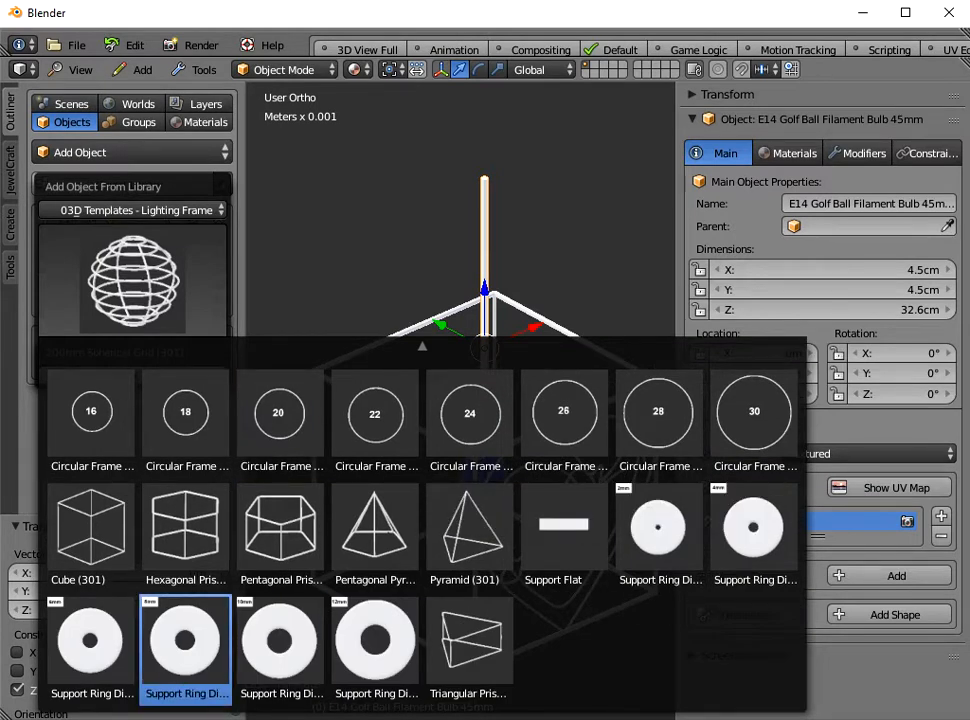
{"action": "left_click", "coordinate": [185, 640]}
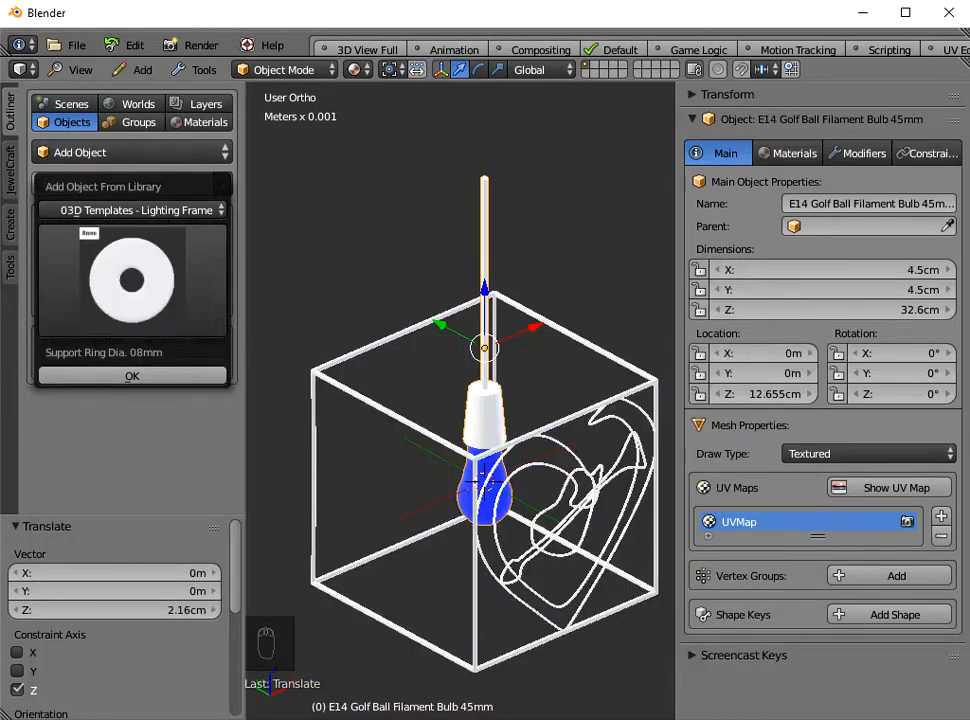
{"action": "left_click", "coordinate": [132, 376]}
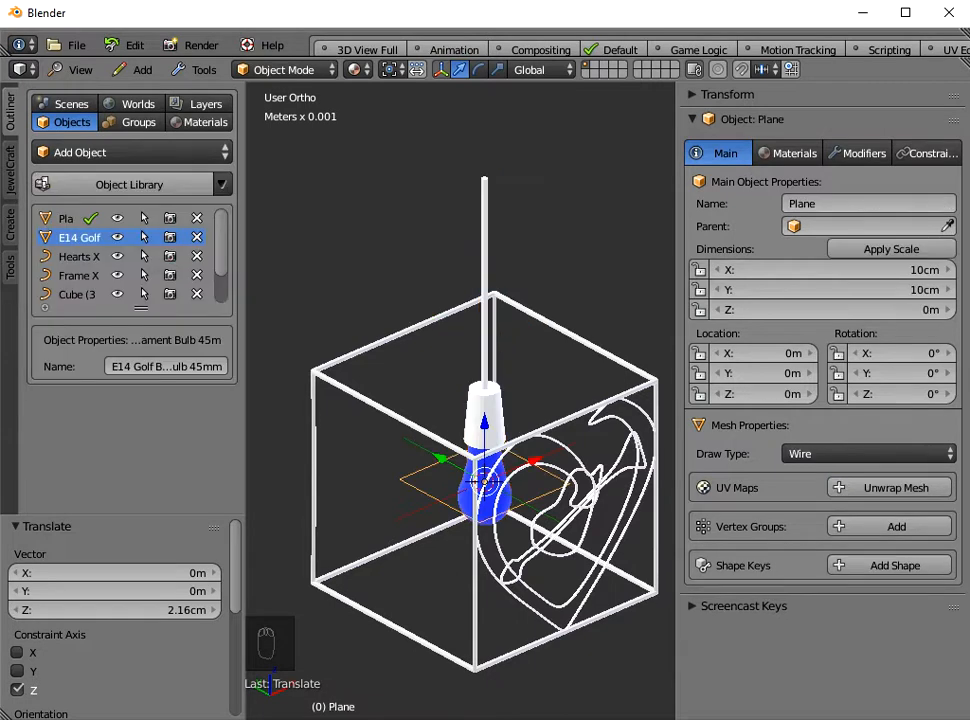
Step: Remove the plane imported with the support ring and move the ring along Z to about 10.03 cm, level with the cube's top frame
{"action": "scroll", "coordinate": [460, 400], "scroll_direction": "up", "scroll_amount": 3}
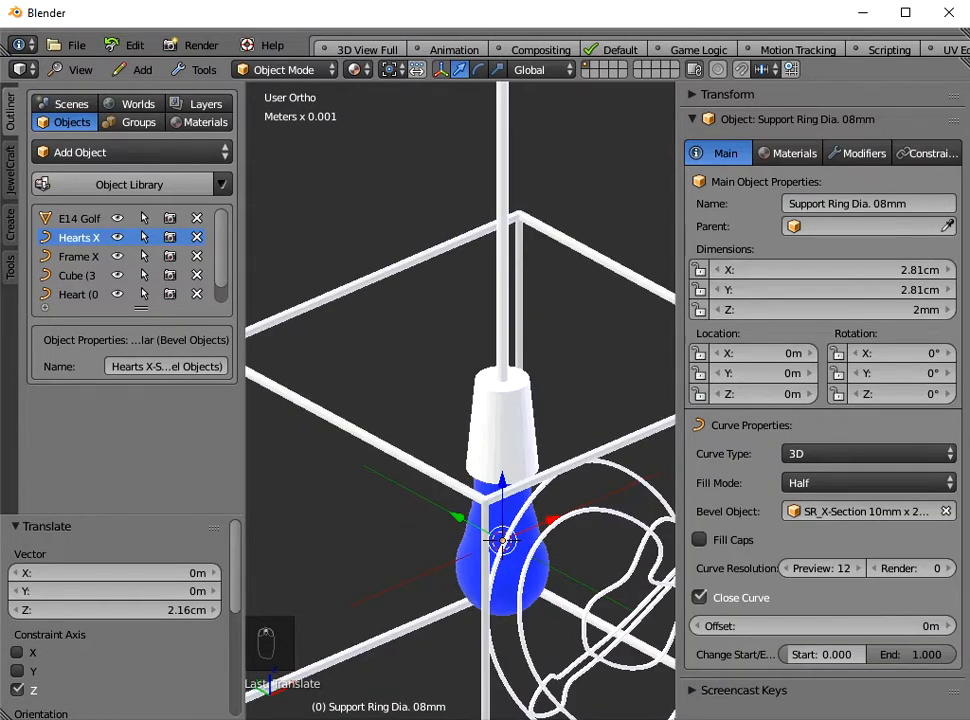
{"action": "left_click_drag", "start_coordinate": [502, 481], "coordinate": [502, 271]}
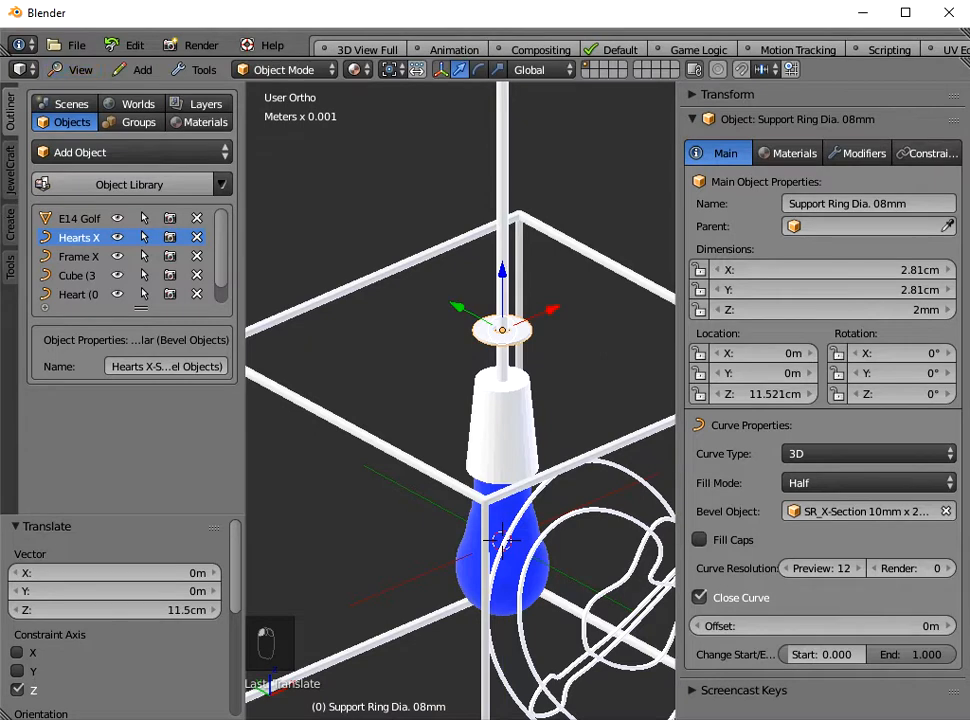
{"action": "left_click", "coordinate": [80, 69]}
{"action": "left_click", "coordinate": [87, 268]}
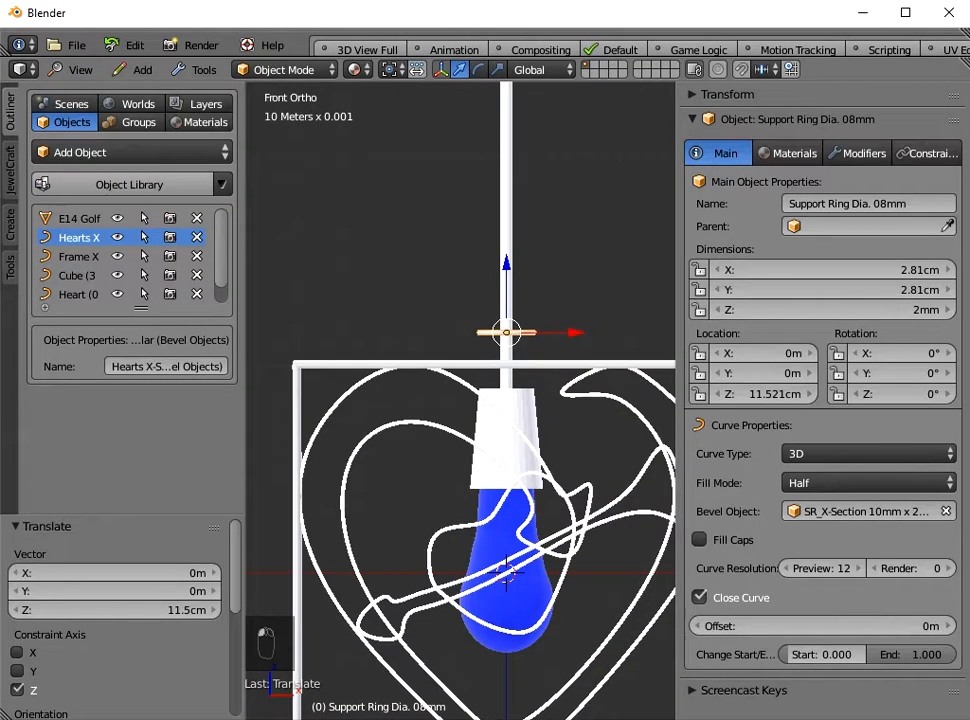
{"action": "key", "text": "n"}
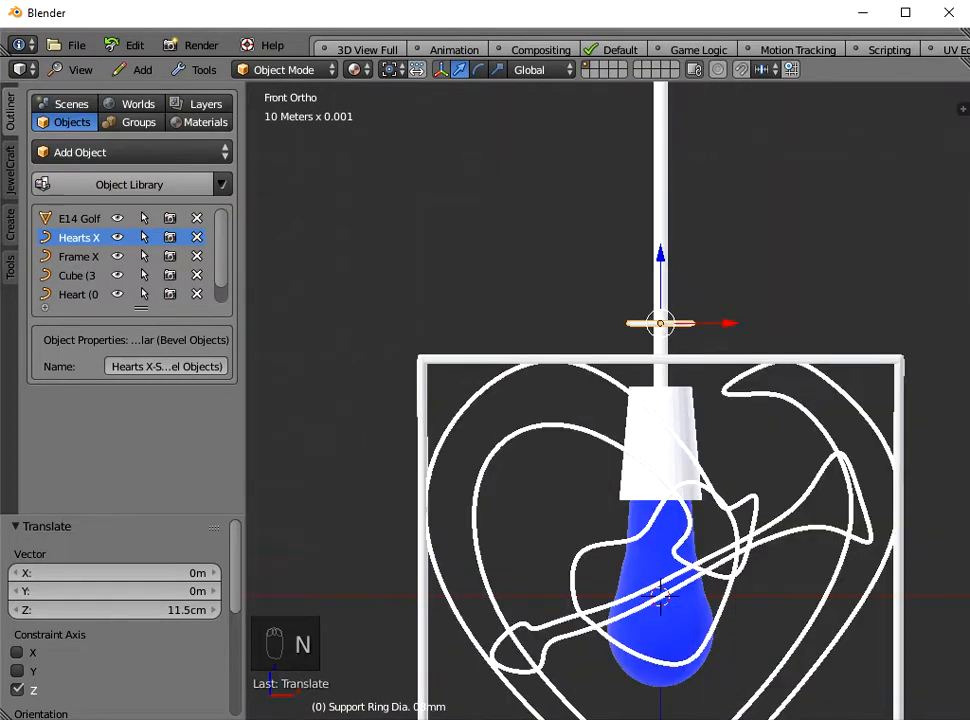
{"action": "scroll", "coordinate": [725, 380], "scroll_direction": "up", "scroll_amount": 6}
{"action": "left_click_drag", "start_coordinate": [485, 95], "coordinate": [485, 222]}
{"action": "left_click_drag", "start_coordinate": [485, 220], "coordinate": [486, 222]}
{"action": "scroll", "coordinate": [608, 400], "scroll_direction": "up", "scroll_amount": 4}
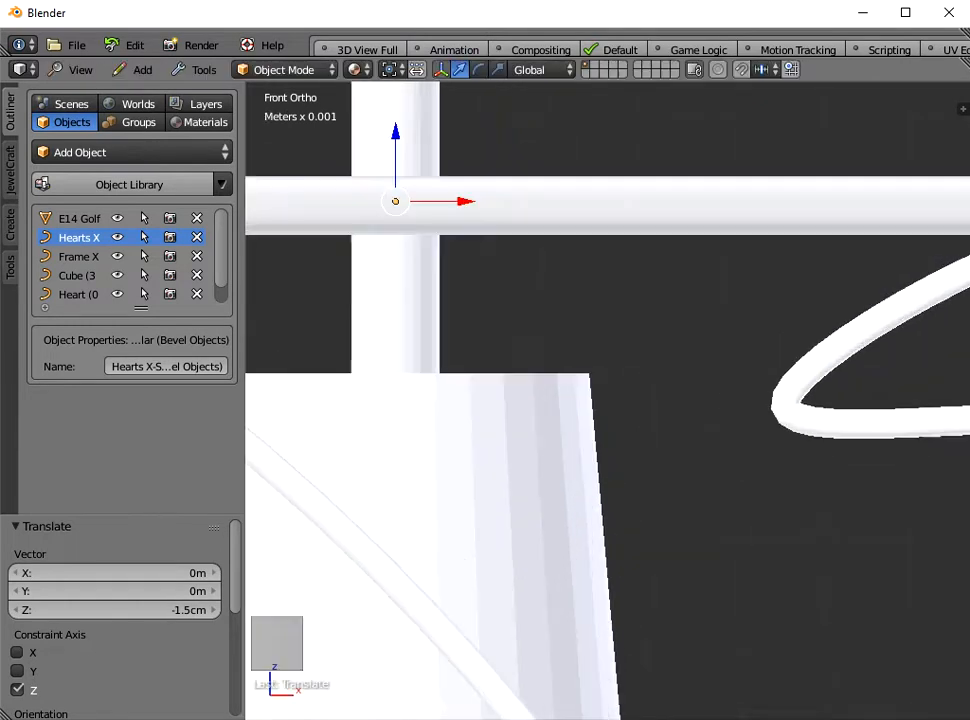
{"action": "middle_click_drag", "start_coordinate": [400, 200], "coordinate": [601, 405], "text": "shift"}
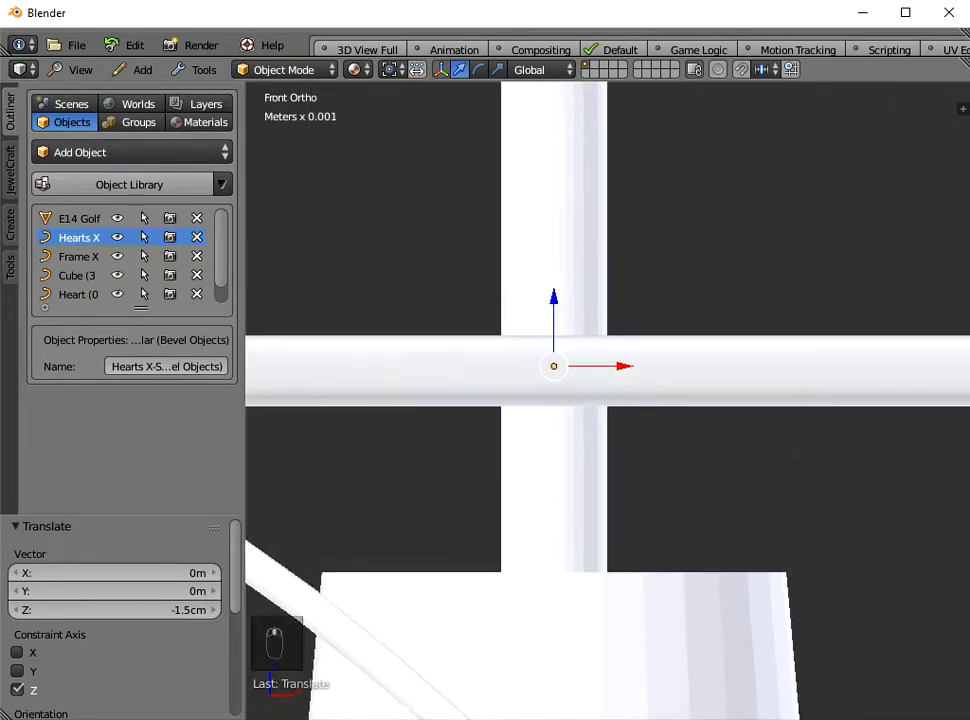
{"action": "scroll", "coordinate": [601, 405], "scroll_direction": "up", "scroll_amount": 3}
{"action": "left_click_drag", "start_coordinate": [514, 273], "coordinate": [514, 272]}
{"action": "scroll", "coordinate": [514, 272], "scroll_direction": "down", "scroll_amount": 8}
{"action": "scroll", "coordinate": [514, 272], "scroll_direction": "down", "scroll_amount": 1}
{"action": "middle_click_drag", "start_coordinate": [514, 272], "coordinate": [564, 366]}
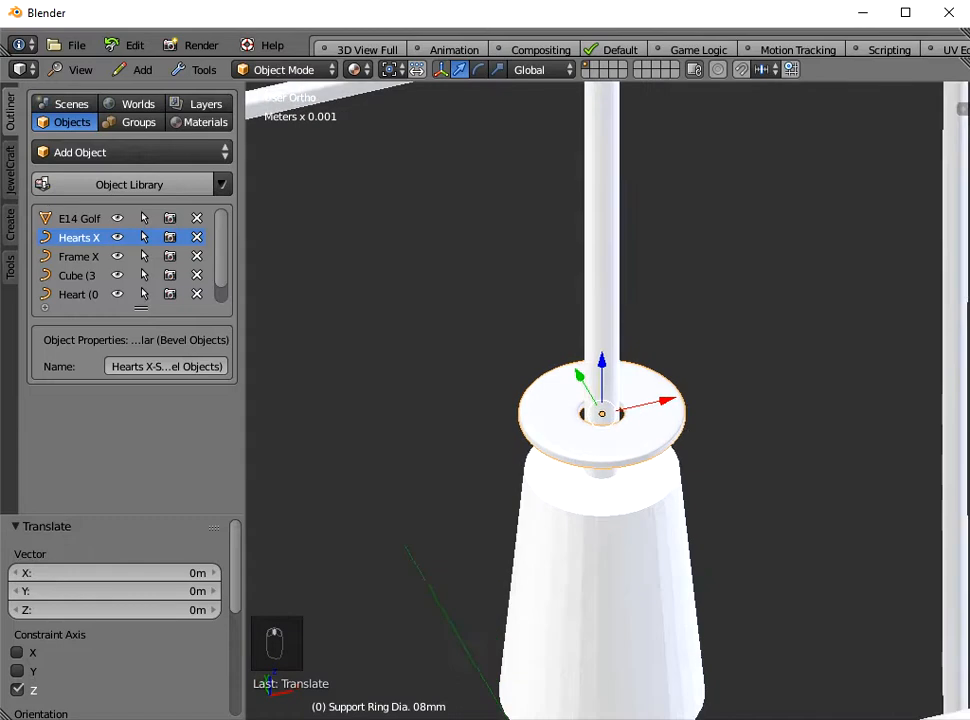
{"action": "scroll", "coordinate": [564, 366], "scroll_direction": "down", "scroll_amount": 9}
{"action": "key", "text": "n"}
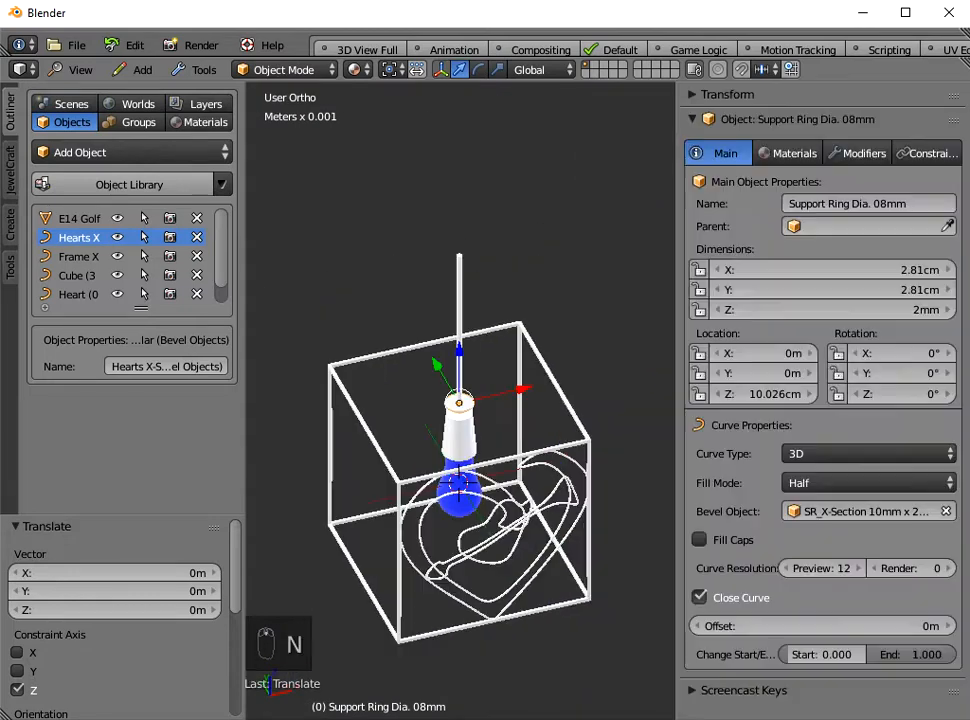
Step: Add SR_X-Section Rectangular (Bevel Objects) from the 03D Templates - X-Sections (Bevel Objects) library category
{"action": "left_click", "coordinate": [870, 511]}
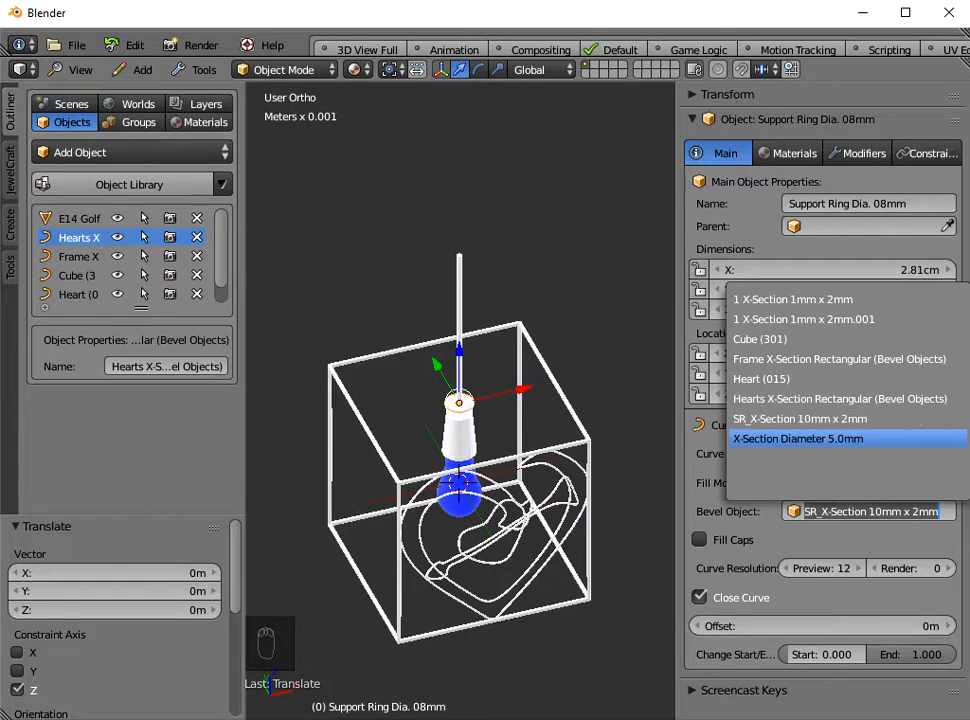
{"action": "key", "text": "Escape"}
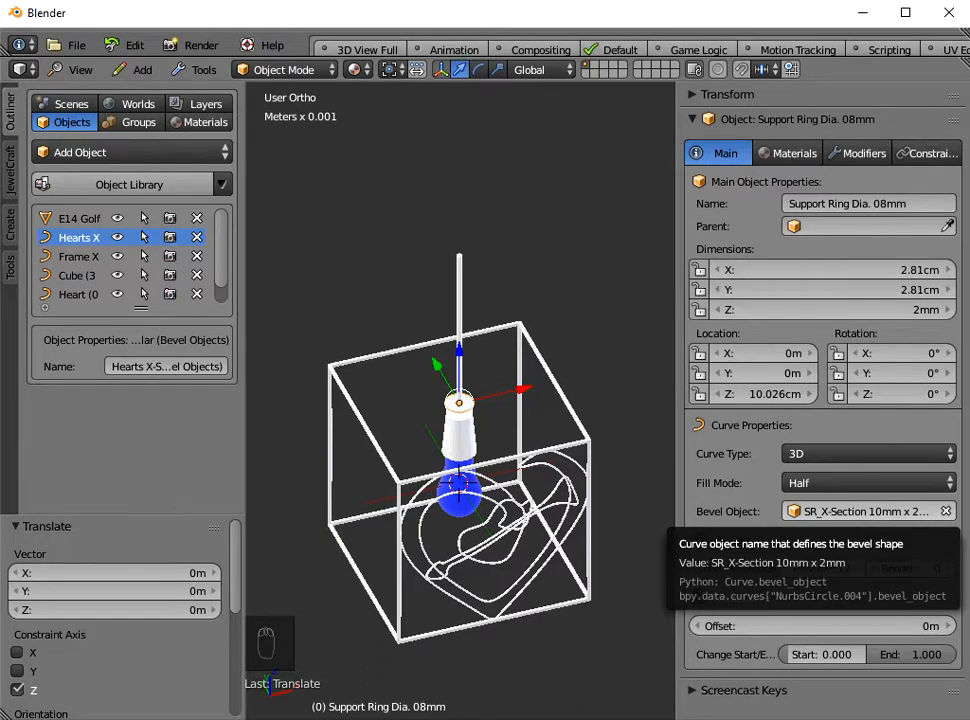
{"action": "left_click", "coordinate": [129, 185]}
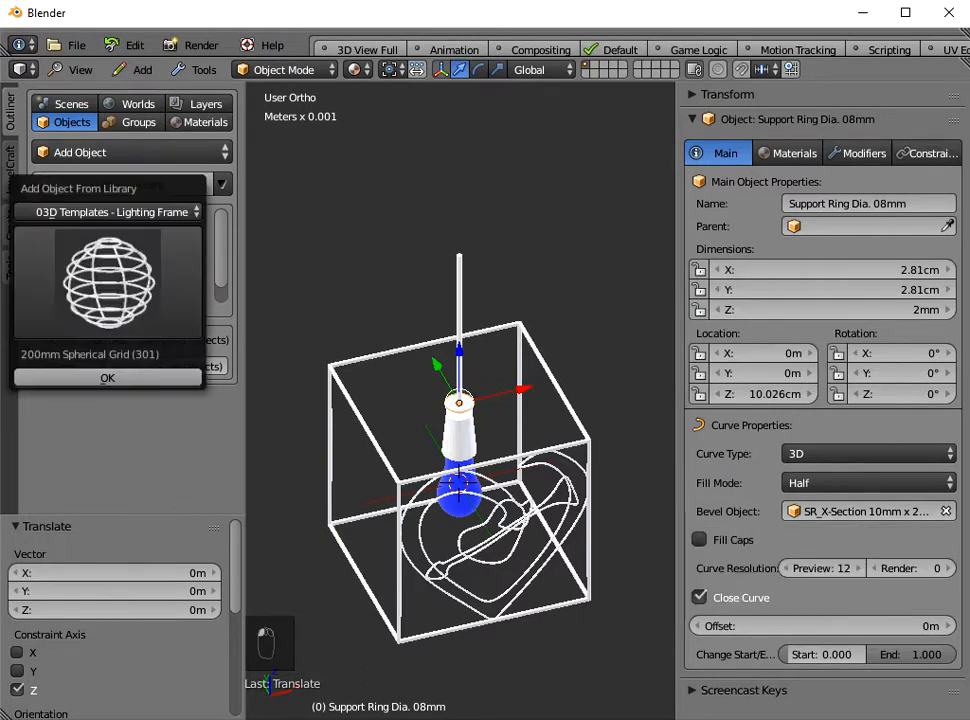
{"action": "left_click", "coordinate": [111, 212]}
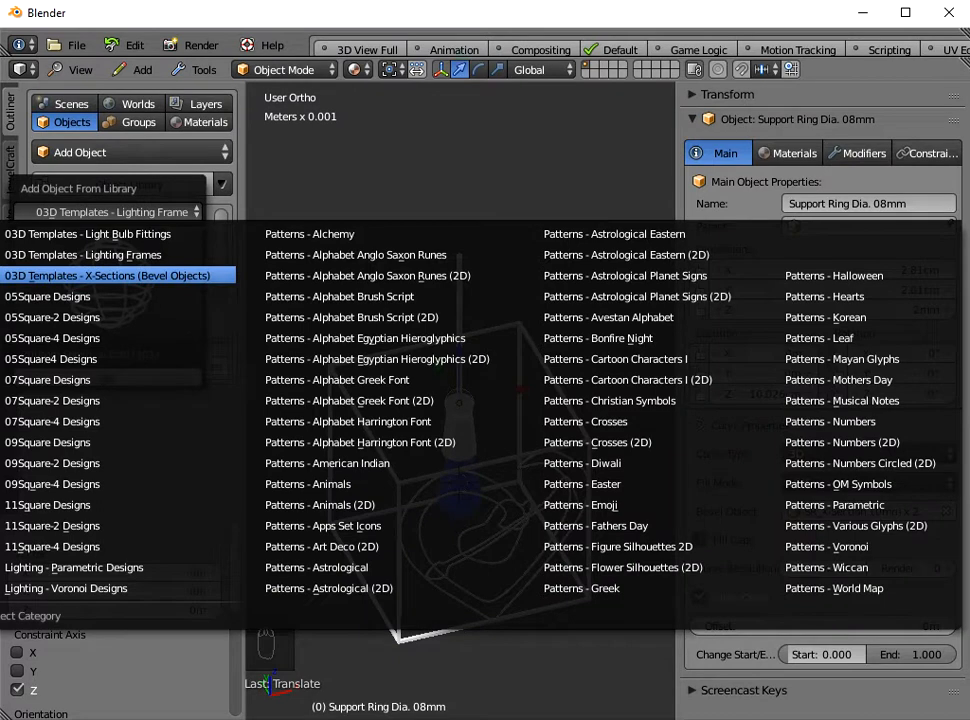
{"action": "left_click", "coordinate": [120, 275]}
{"action": "left_click", "coordinate": [107, 280]}
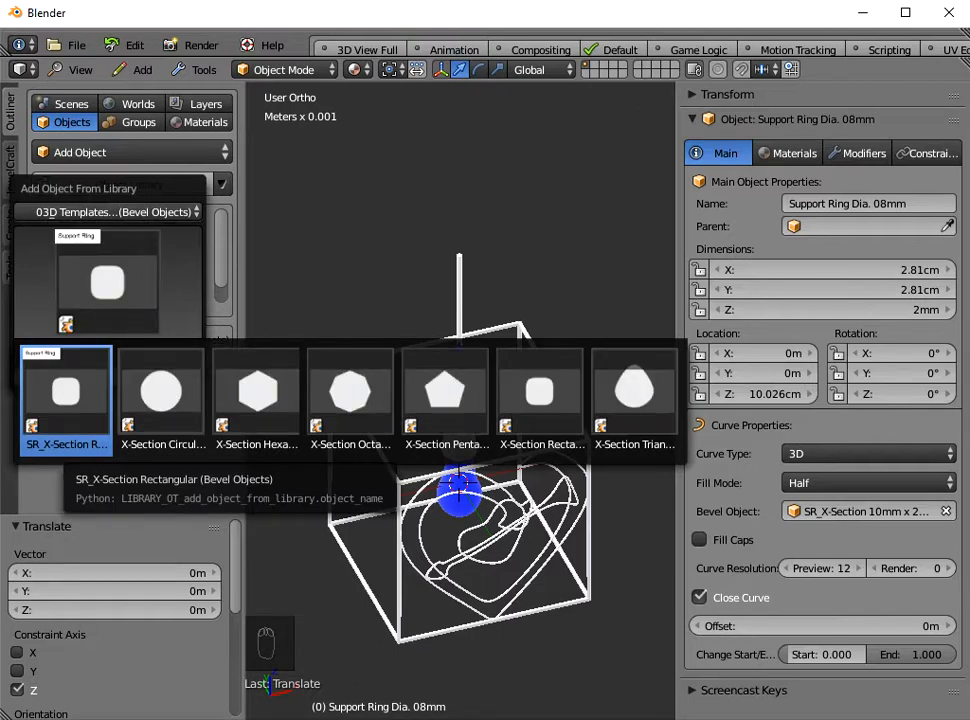
{"action": "left_click", "coordinate": [65, 400]}
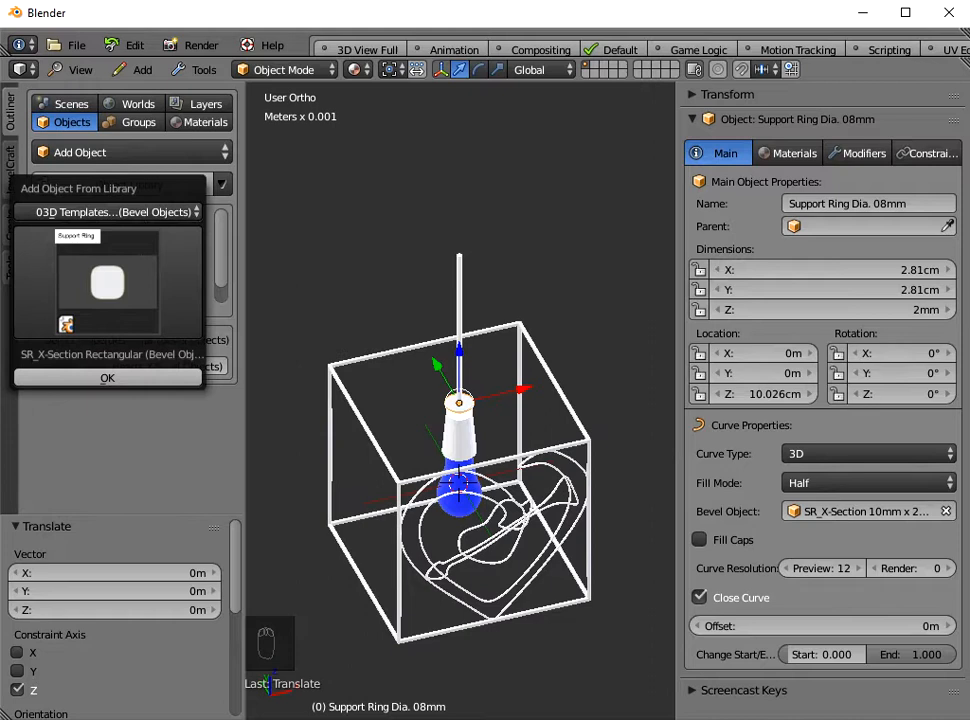
{"action": "left_click", "coordinate": [104, 377]}
{"action": "left_click", "coordinate": [400, 380]}
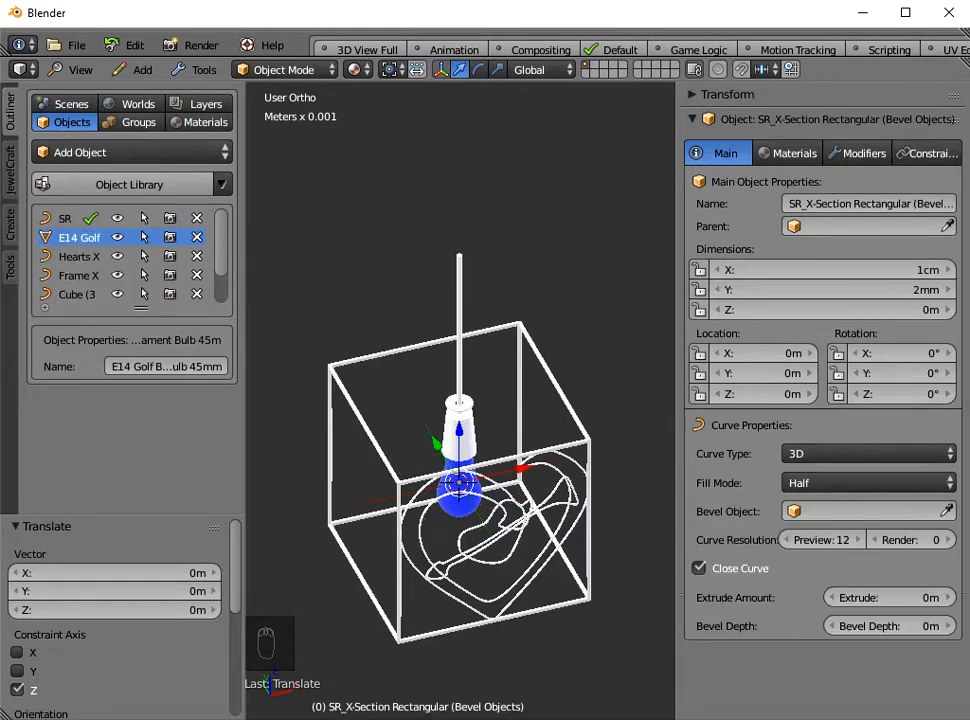
Step: Select the support ring above the bulb holder and assign SR_X-Section Rectangular (Bevel Objects) as its bevel object
{"action": "scroll", "coordinate": [460, 401], "scroll_direction": "up", "scroll_amount": 6}
{"action": "right_click", "coordinate": [484, 412]}
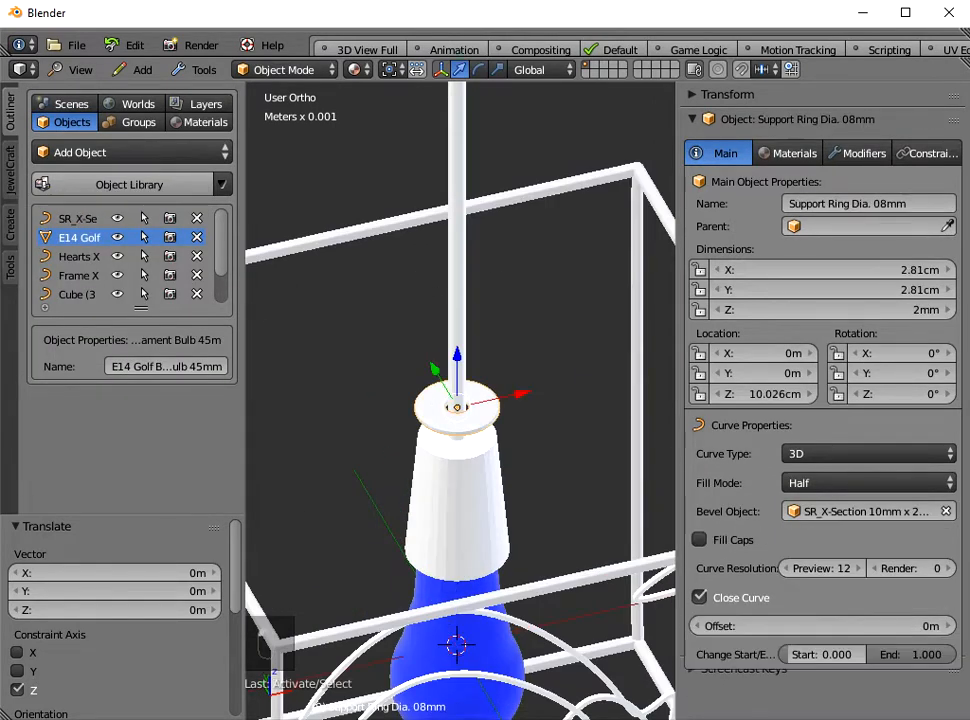
{"action": "left_click", "coordinate": [860, 512]}
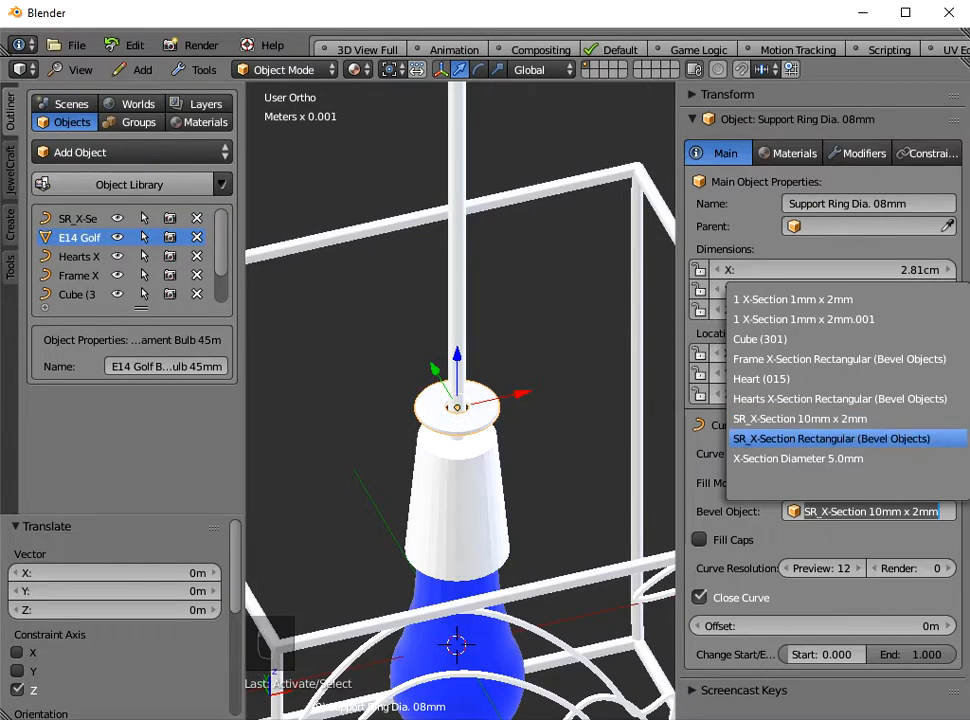
{"action": "key", "text": "Return"}
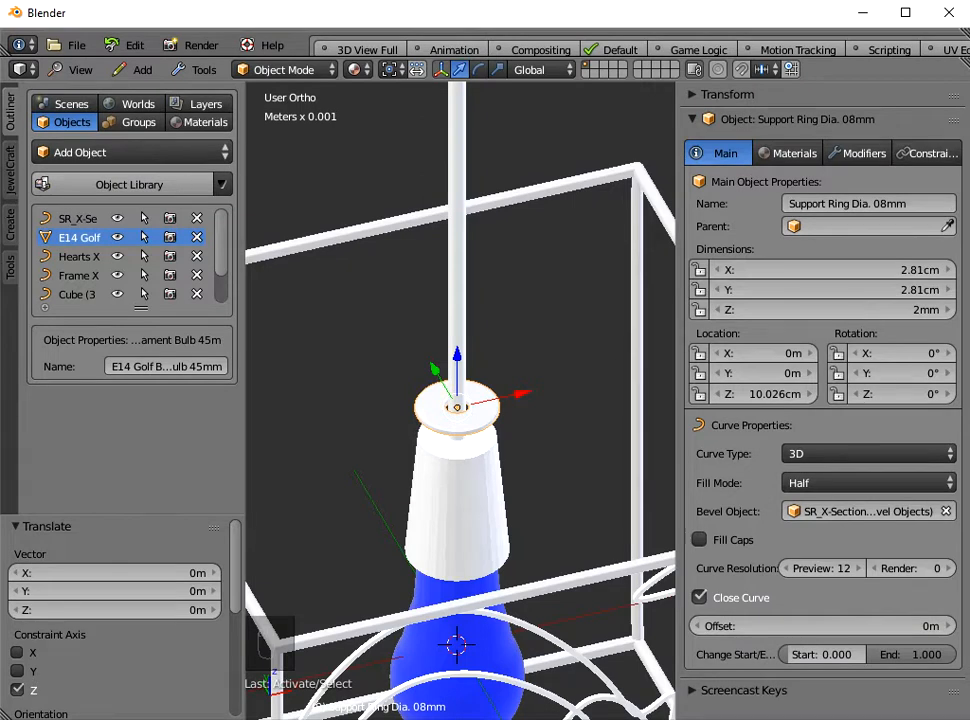
Step: Select the SR_X-Section Rectangular (Bevel Objects) curve and set its Y dimension to 4 mm
{"action": "left_click", "coordinate": [78, 218]}
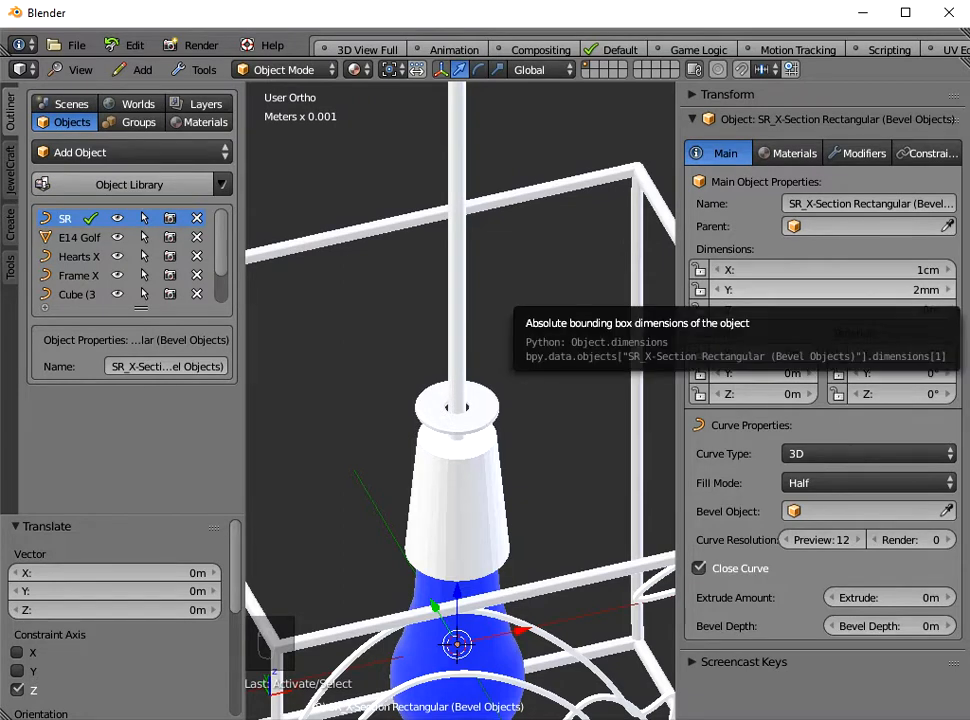
{"action": "left_click", "coordinate": [832, 290]}
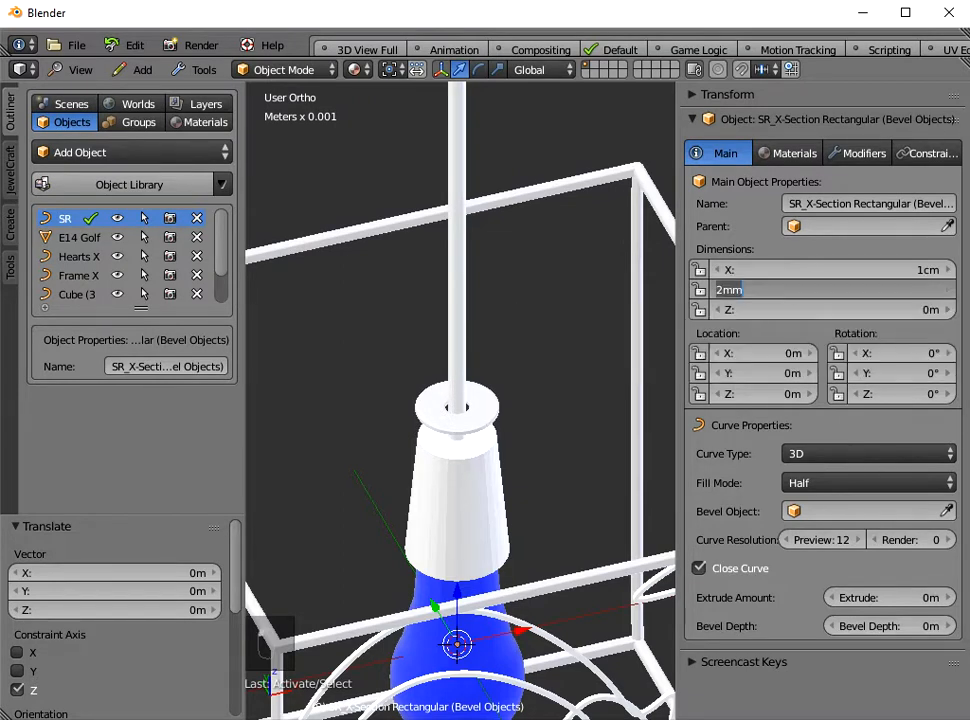
{"action": "type", "text": "4mm"}
{"action": "key", "text": "Return"}
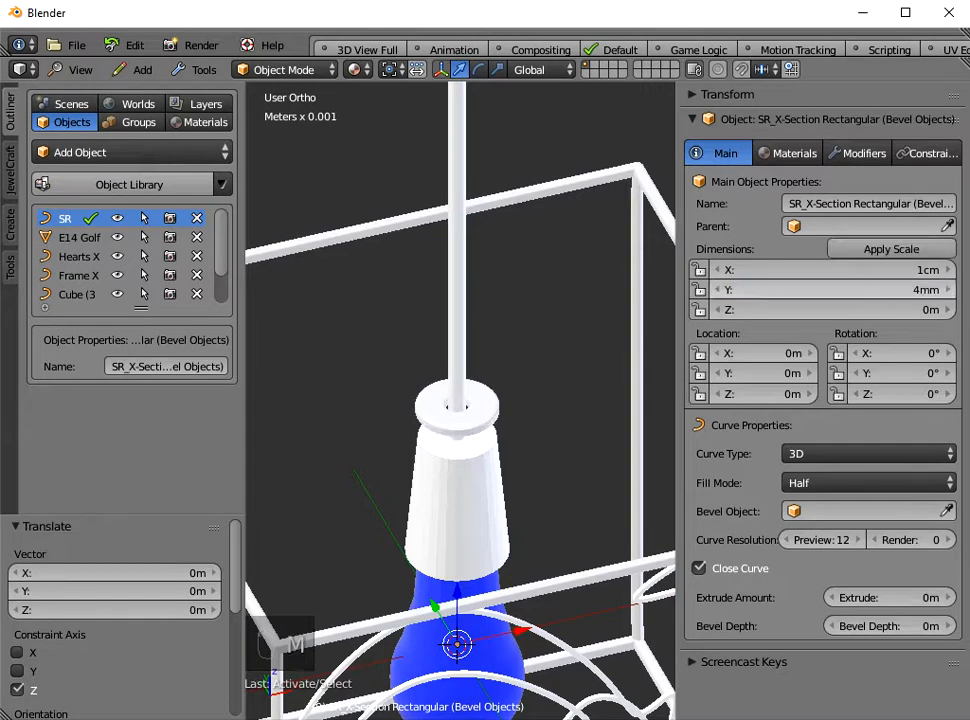
Step: Widen the support ring's cross-section to an X dimension of 2.43 cm and apply its scale
{"action": "scroll", "coordinate": [456, 400], "scroll_direction": "up", "scroll_amount": 4}
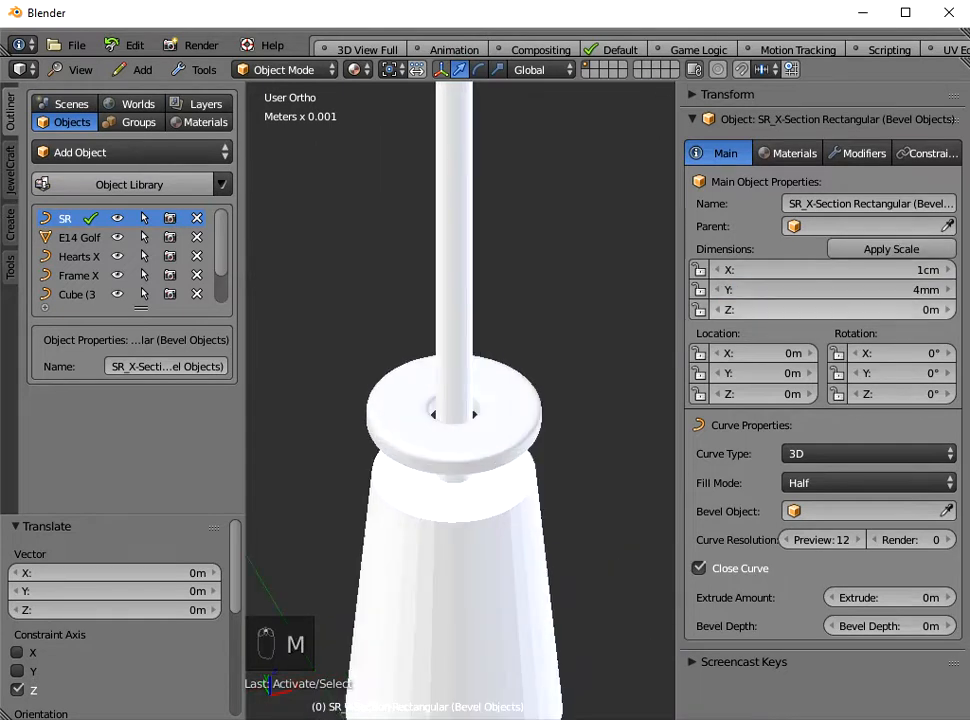
{"action": "left_click_drag", "start_coordinate": [830, 270], "coordinate": [937, 270]}
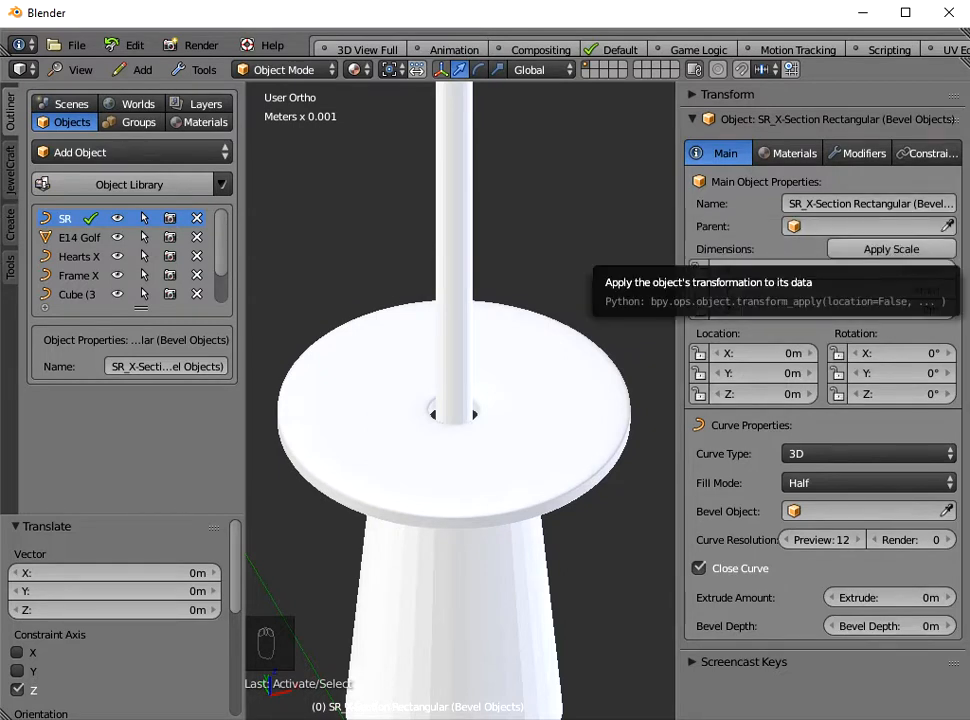
{"action": "left_click", "coordinate": [891, 249]}
{"action": "scroll", "coordinate": [460, 400], "scroll_direction": "down", "scroll_amount": 5}
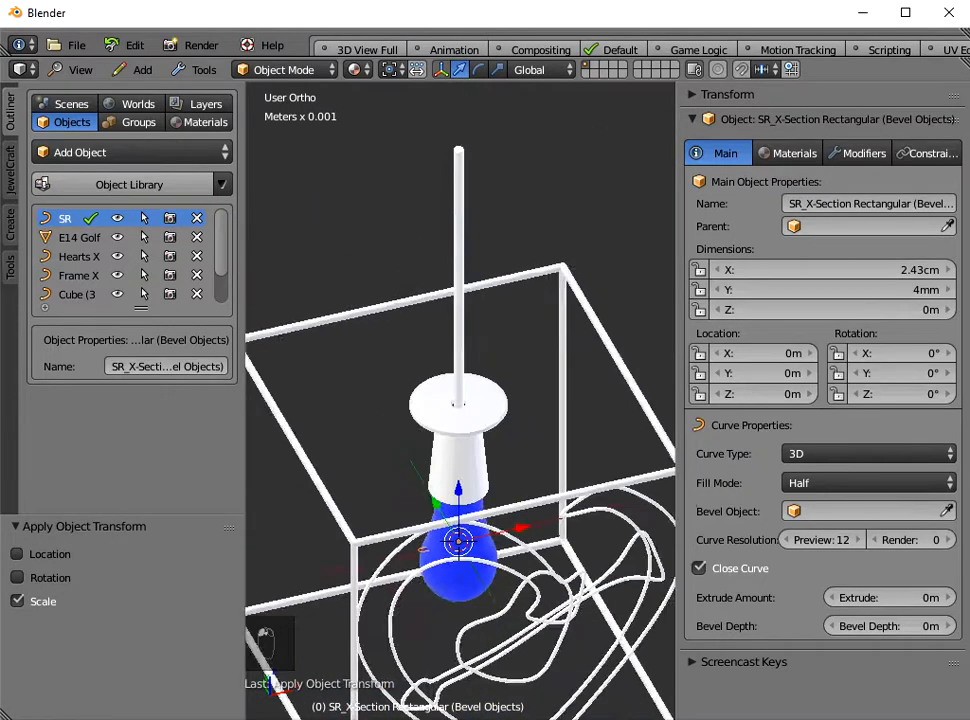
{"action": "scroll", "coordinate": [460, 400], "scroll_direction": "down", "scroll_amount": 4}
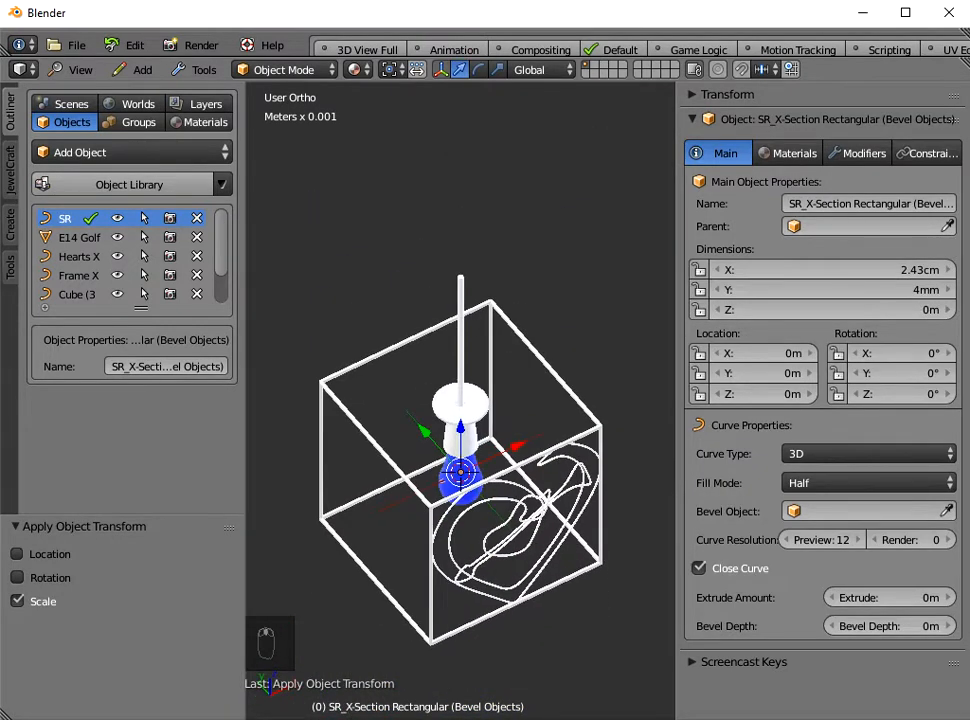
Step: Add the Support Flat object from the 03D Templates - Lighting Frames library category
{"action": "left_click", "coordinate": [129, 184]}
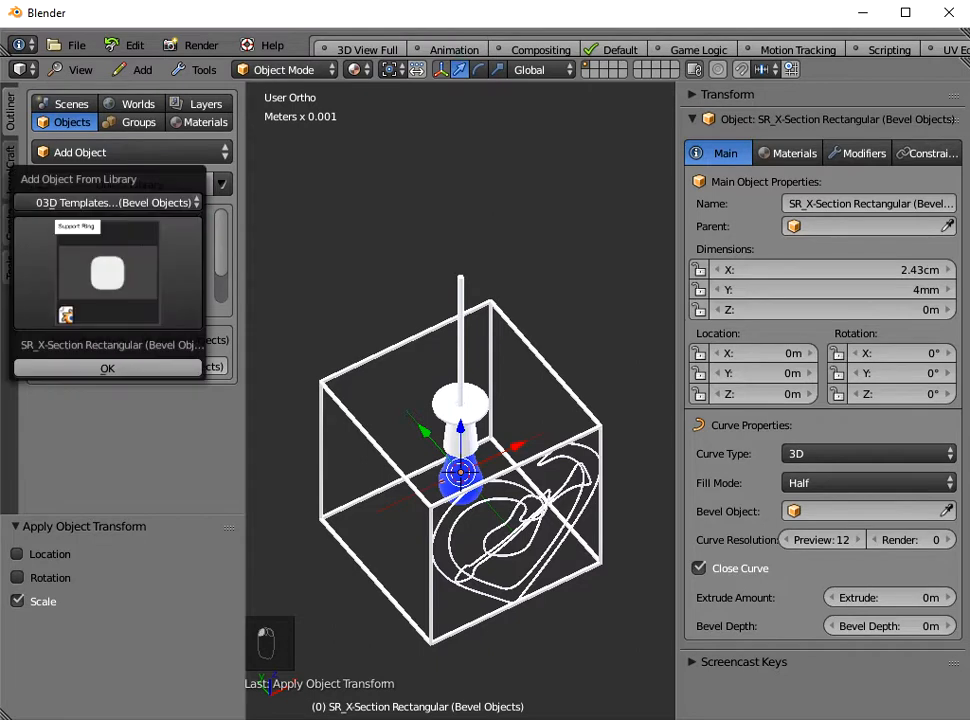
{"action": "left_click", "coordinate": [115, 203]}
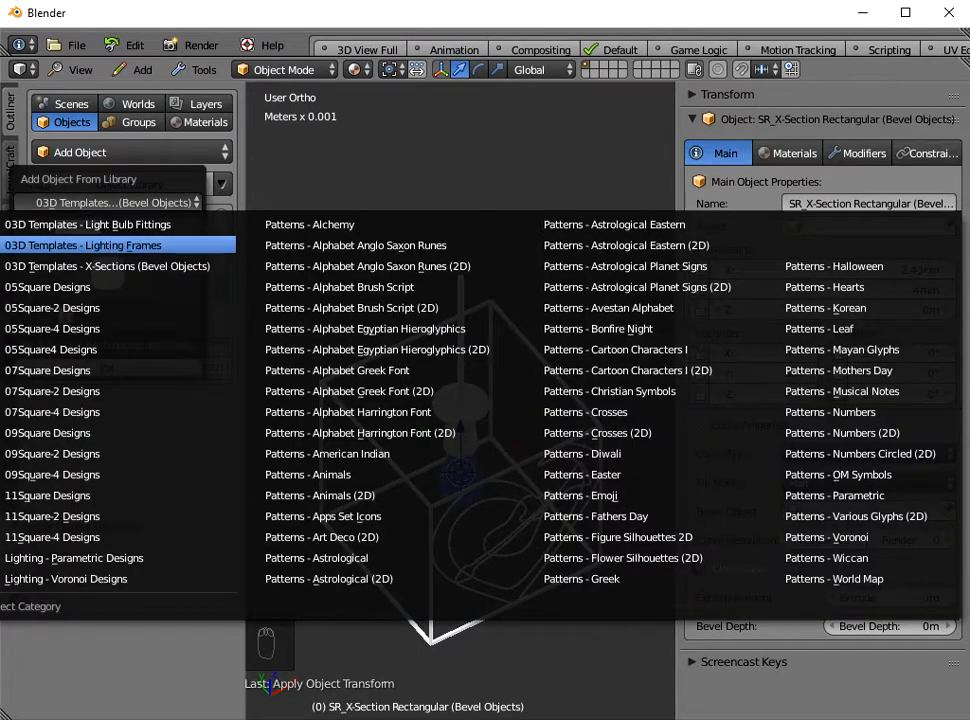
{"action": "left_click", "coordinate": [85, 245]}
{"action": "left_click", "coordinate": [108, 280]}
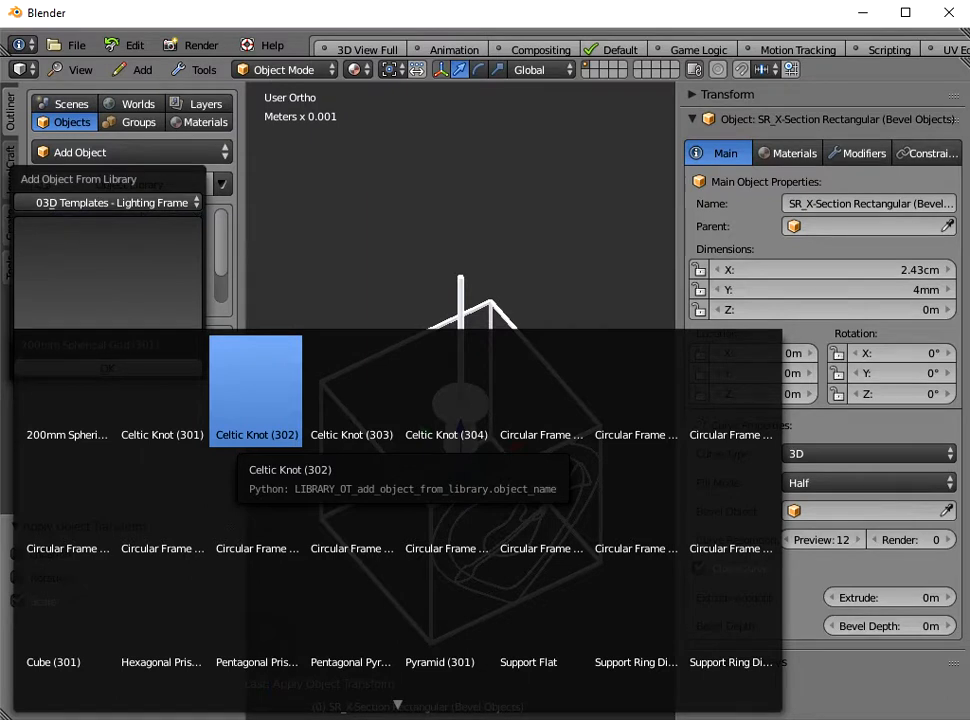
{"action": "scroll", "coordinate": [397, 520], "scroll_direction": "down", "scroll_amount": 2}
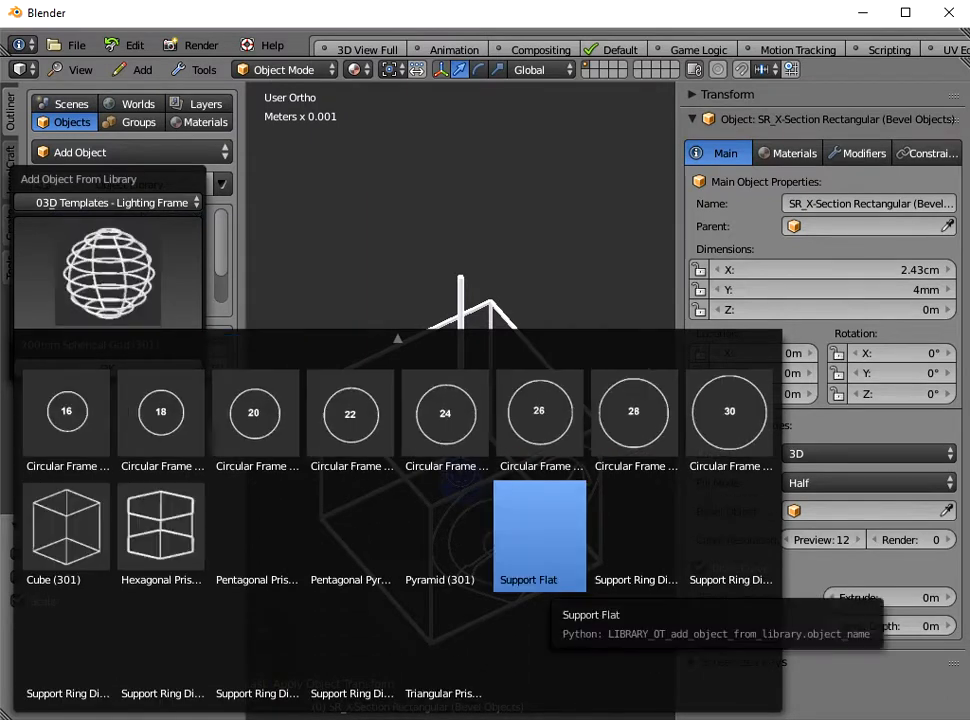
{"action": "left_click", "coordinate": [540, 530]}
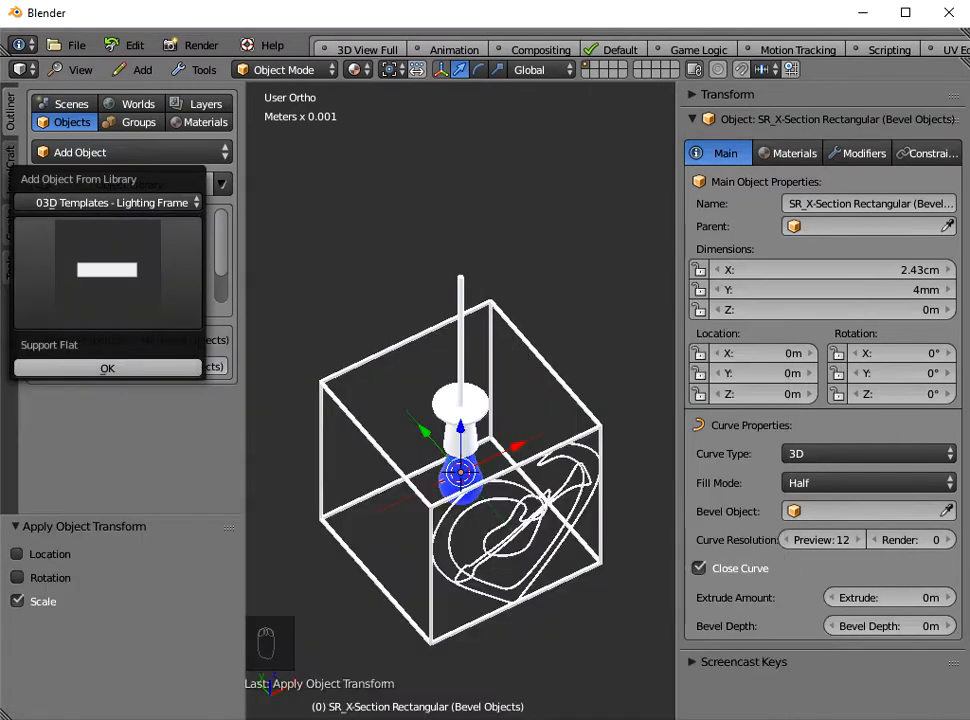
{"action": "left_click", "coordinate": [107, 368]}
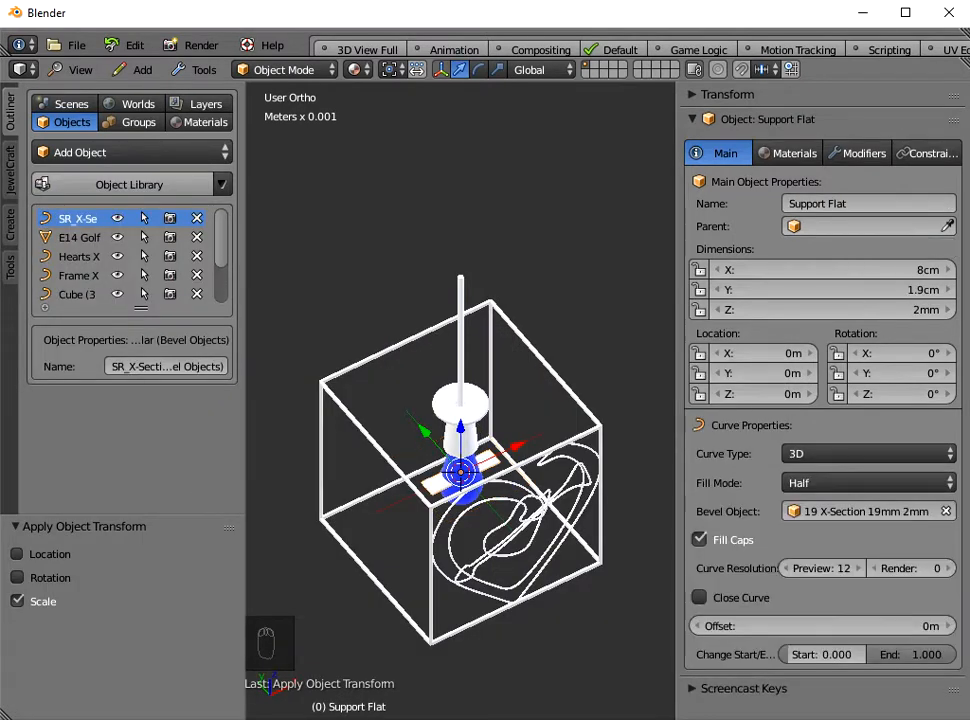
Step: Raise the Support Flat about 10.3 cm, then in front view lower it about 2.54 mm to align with the cube frame's upper bar
{"action": "left_click_drag", "start_coordinate": [461, 428], "coordinate": [461, 358]}
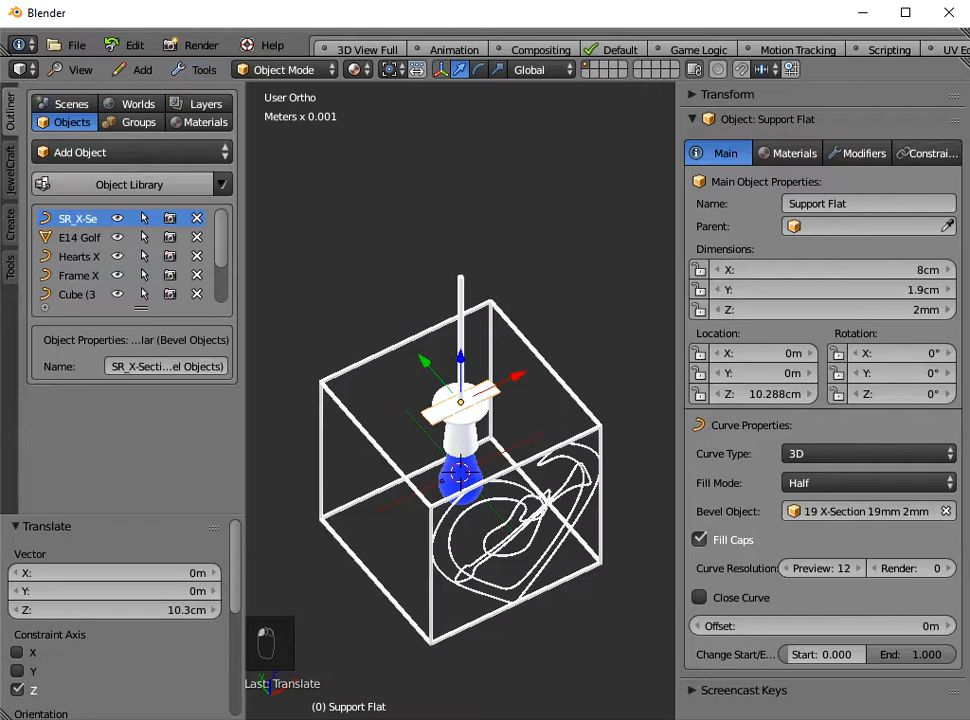
{"action": "left_click", "coordinate": [80, 69]}
{"action": "left_click", "coordinate": [75, 205]}
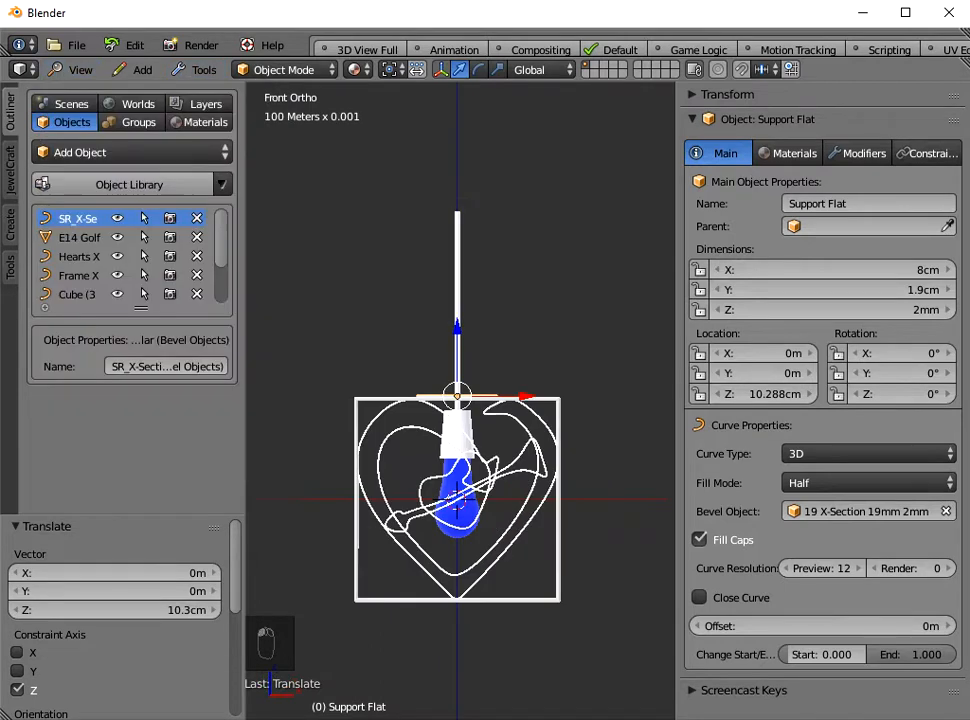
{"action": "scroll", "coordinate": [460, 401], "scroll_direction": "up", "scroll_amount": 7}
{"action": "middle_click_drag", "start_coordinate": [460, 401], "coordinate": [600, 366], "text": "shift"}
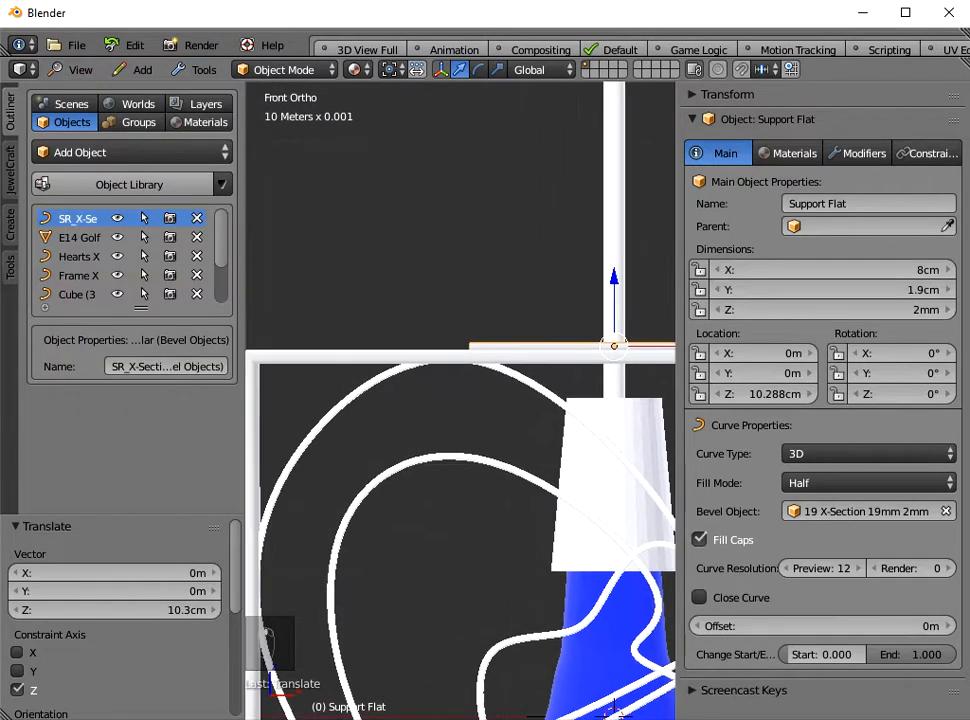
{"action": "key", "text": "n"}
{"action": "middle_click_drag", "start_coordinate": [762, 441], "coordinate": [607, 401], "text": "shift"}
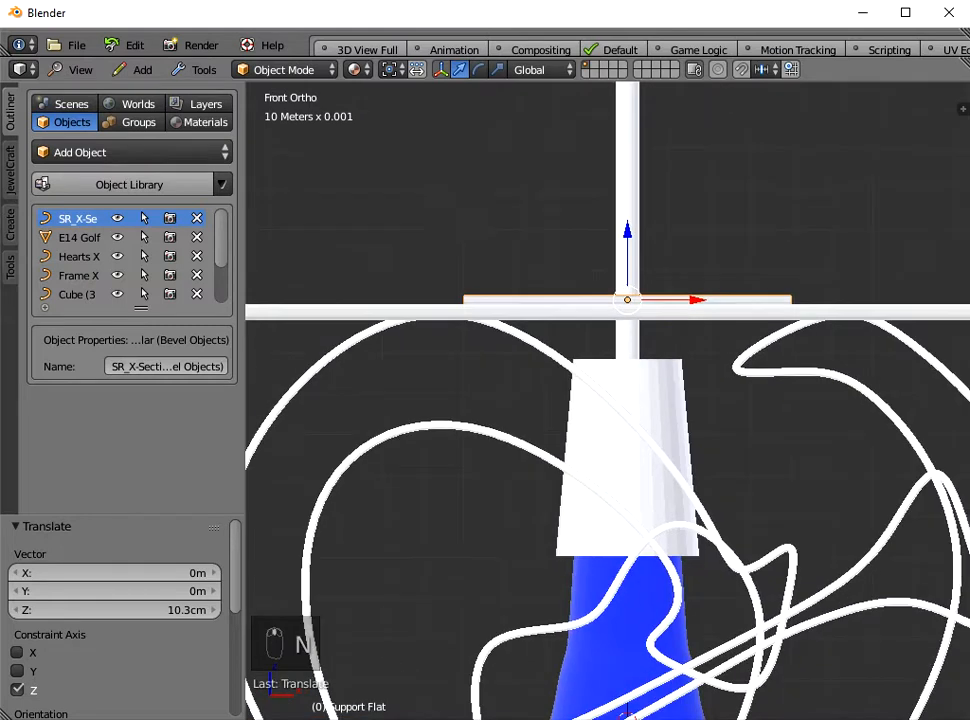
{"action": "scroll", "coordinate": [607, 401], "scroll_direction": "up", "scroll_amount": 3}
{"action": "left_click_drag", "start_coordinate": [641, 158], "coordinate": [641, 176]}
{"action": "scroll", "coordinate": [608, 400], "scroll_direction": "down", "scroll_amount": 4}
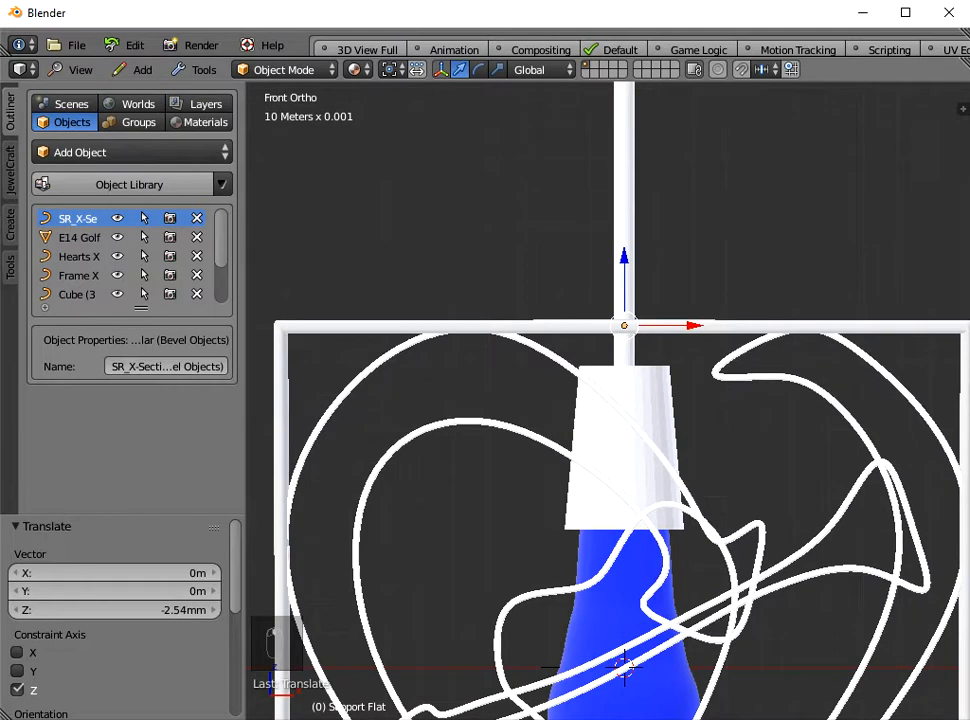
Step: Move the Support Flat about -5.97 cm along X so it spans between the support ring and the frame
{"action": "middle_click_drag", "start_coordinate": [608, 400], "coordinate": [618, 497]}
{"action": "left_click_drag", "start_coordinate": [690, 352], "coordinate": [486, 362]}
{"action": "middle_click_drag", "start_coordinate": [486, 364], "coordinate": [484, 416]}
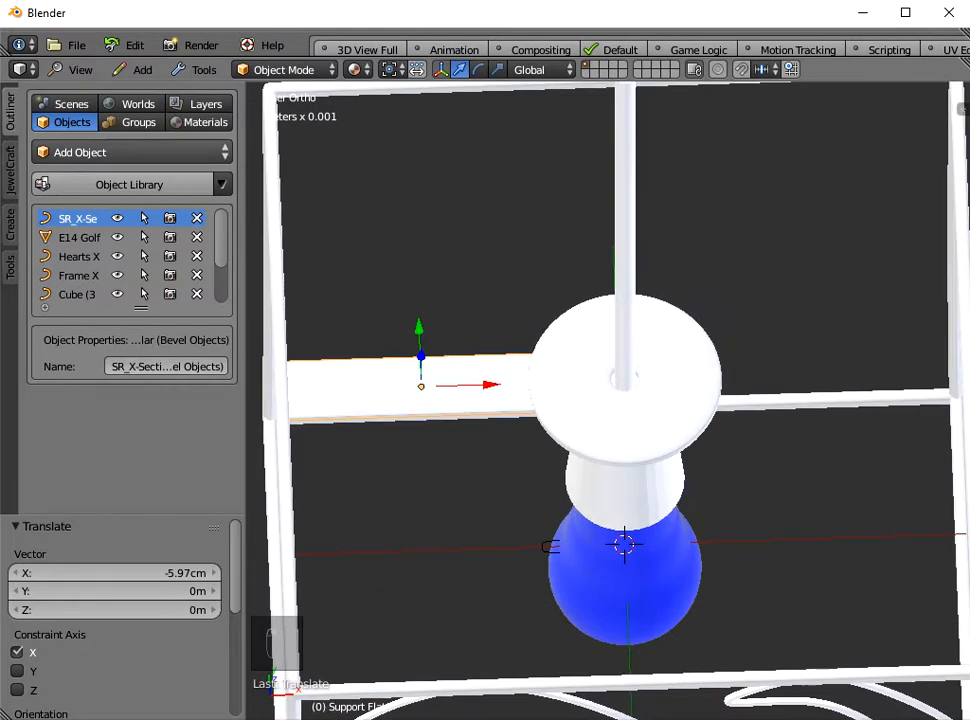
Step: In a wireframe top view, shift the Support Flat about -1.12 mm along X so its outer end overlaps the frame bar
{"action": "left_click", "coordinate": [80, 70]}
{"action": "left_click", "coordinate": [90, 232]}
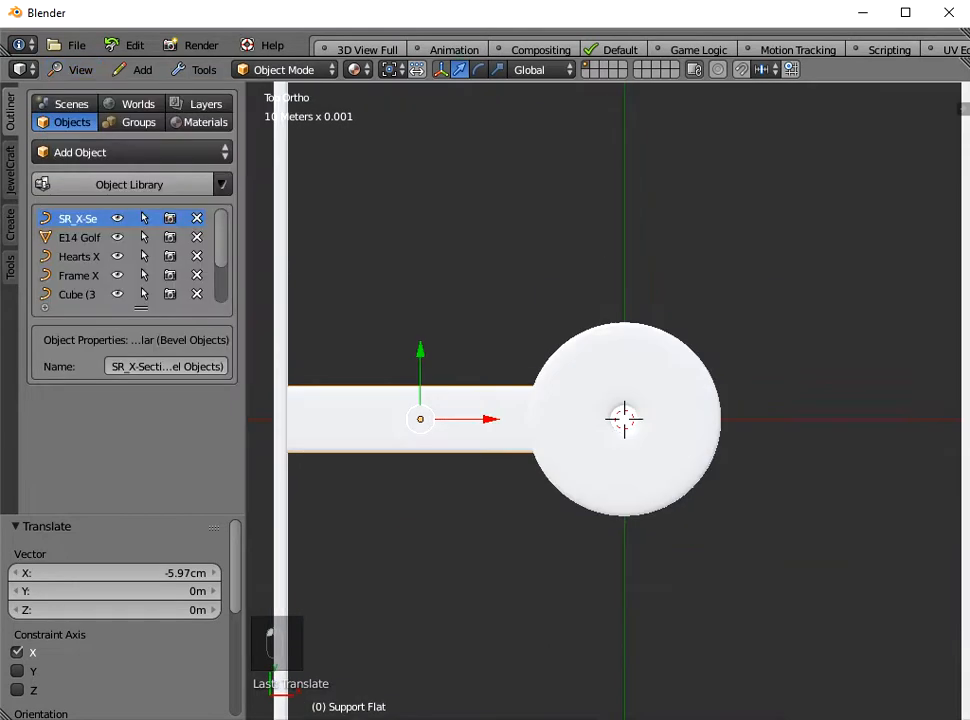
{"action": "left_click", "coordinate": [355, 69]}
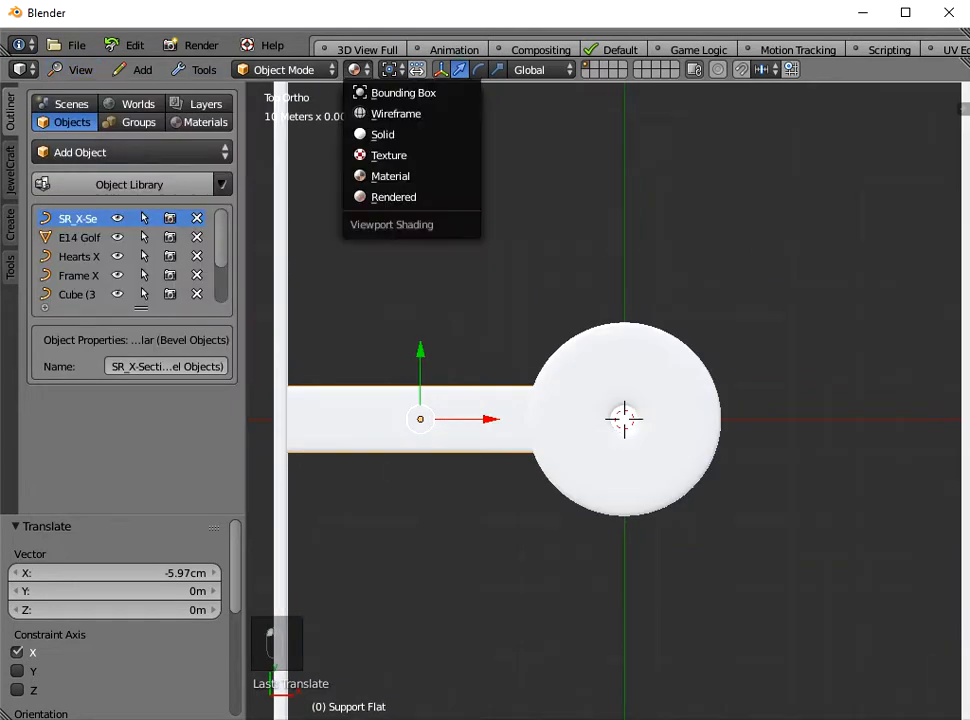
{"action": "left_click", "coordinate": [395, 113]}
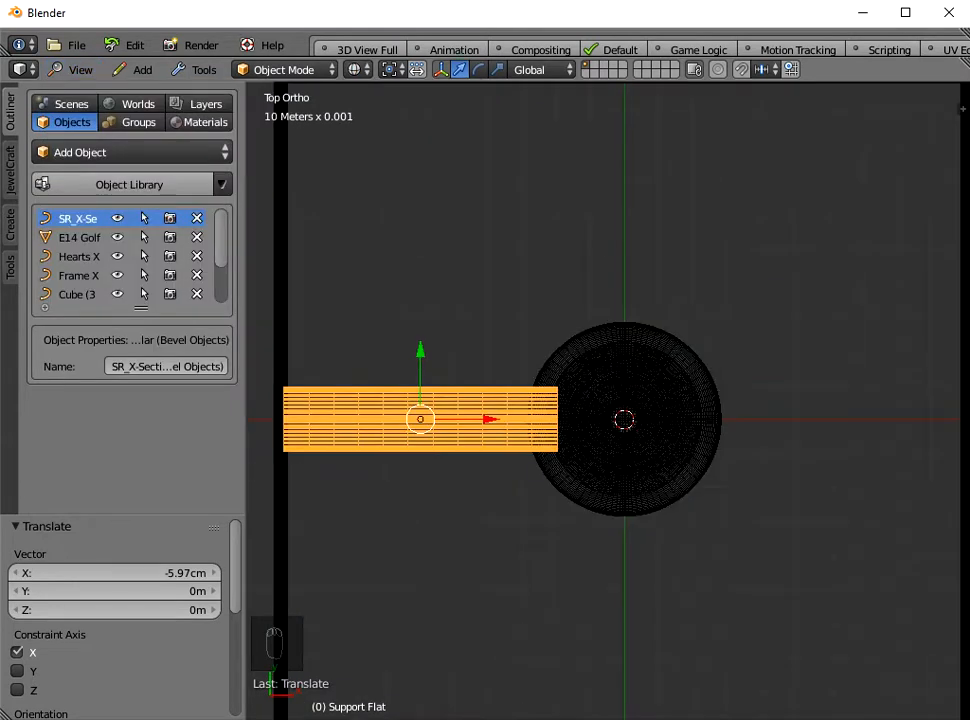
{"action": "middle_click_drag", "start_coordinate": [500, 420], "coordinate": [608, 417], "text": "shift"}
{"action": "scroll", "coordinate": [608, 401], "scroll_direction": "up", "scroll_amount": 3}
{"action": "middle_click_drag", "start_coordinate": [500, 430], "coordinate": [723, 424], "text": "shift"}
{"action": "scroll", "coordinate": [609, 402], "scroll_direction": "up", "scroll_amount": 2}
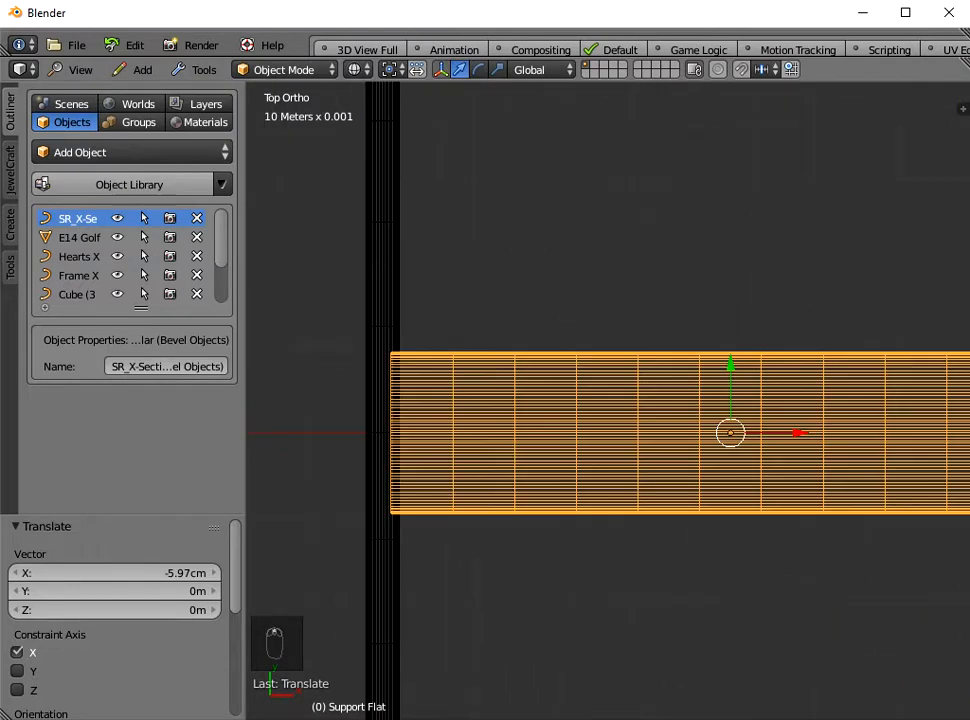
{"action": "key", "text": "g"}
{"action": "key", "text": "x"}
{"action": "key", "text": "Return"}
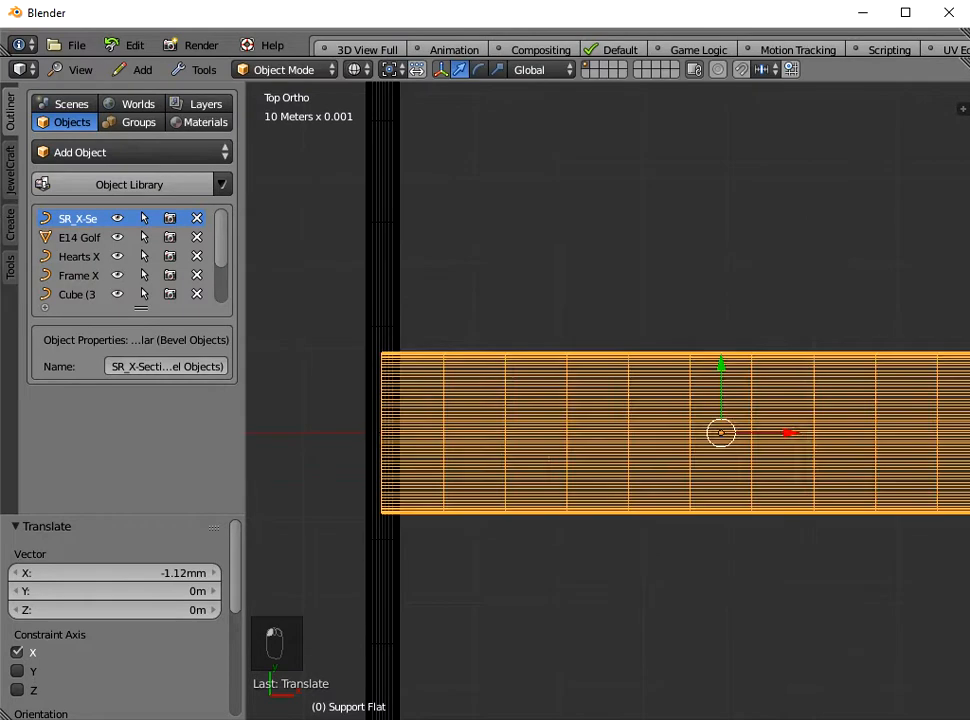
Step: Switch the viewport shading back to Material
{"action": "scroll", "coordinate": [600, 400], "scroll_direction": "down", "scroll_amount": 3}
{"action": "middle_click_drag", "start_coordinate": [700, 420], "coordinate": [528, 328], "text": "shift"}
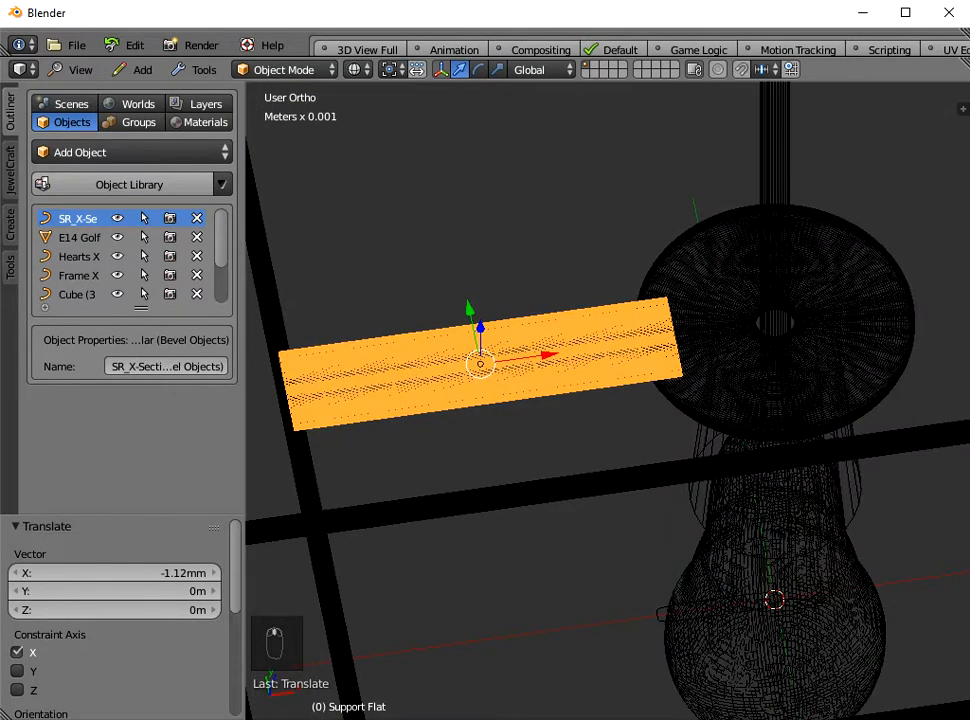
{"action": "scroll", "coordinate": [607, 400], "scroll_direction": "down", "scroll_amount": 3}
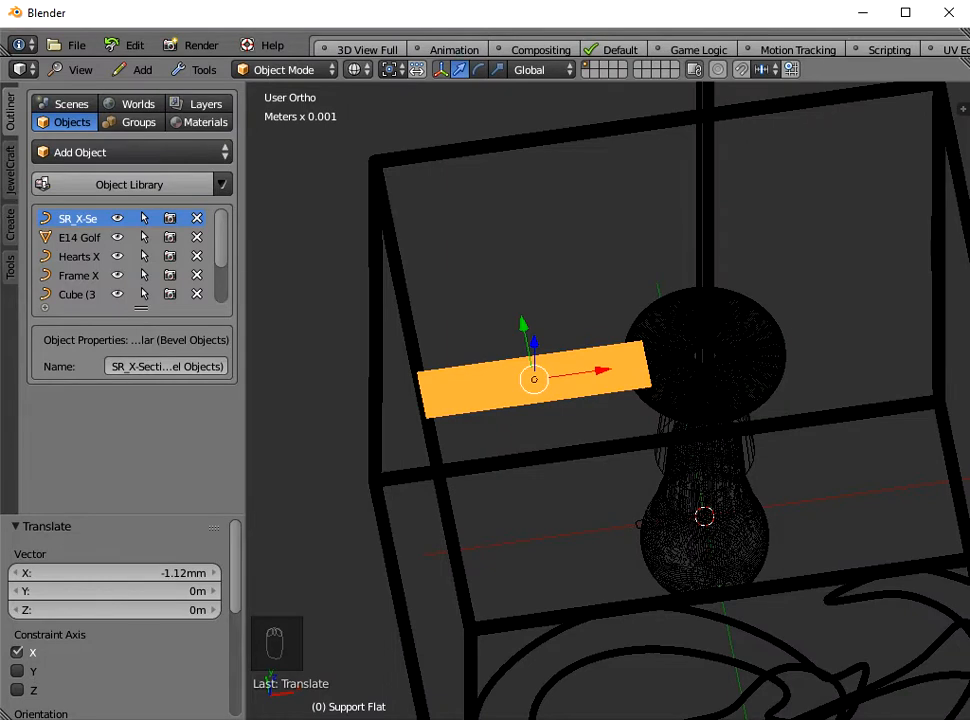
{"action": "left_click", "coordinate": [355, 69]}
{"action": "left_click", "coordinate": [385, 173]}
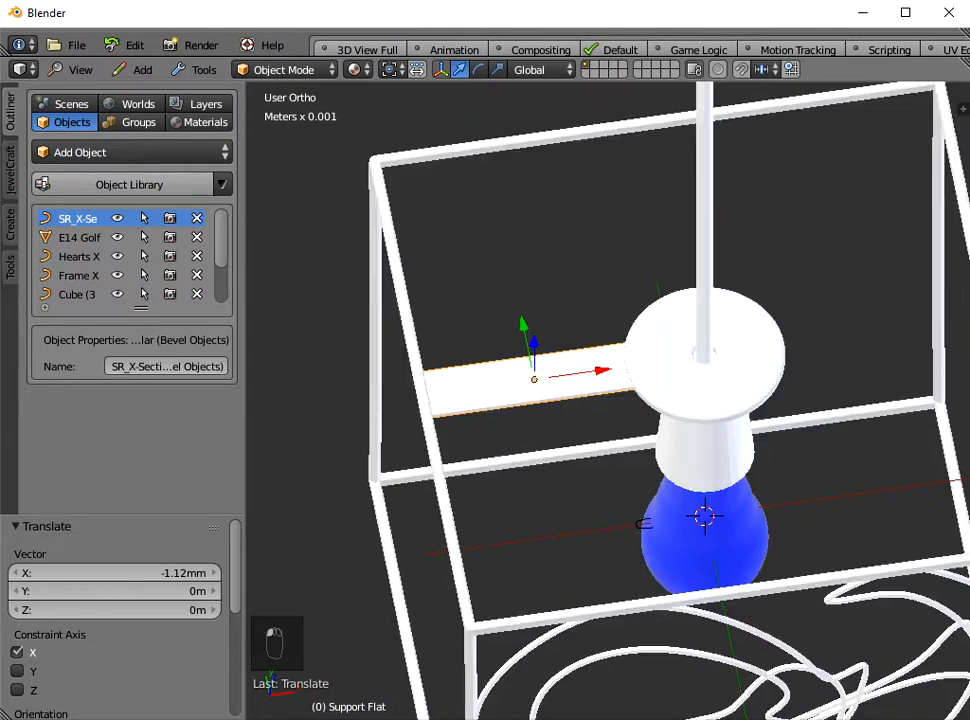
Step: Duplicate the Support Flat and move the copy about 12.3 cm along X to the opposite side of the ring
{"action": "scroll", "coordinate": [607, 400], "scroll_direction": "down", "scroll_amount": 5}
{"action": "middle_click_drag", "start_coordinate": [607, 400], "coordinate": [632, 344]}
{"action": "left_click", "coordinate": [203, 70]}
{"action": "mouse_move", "coordinate": [228, 92]}
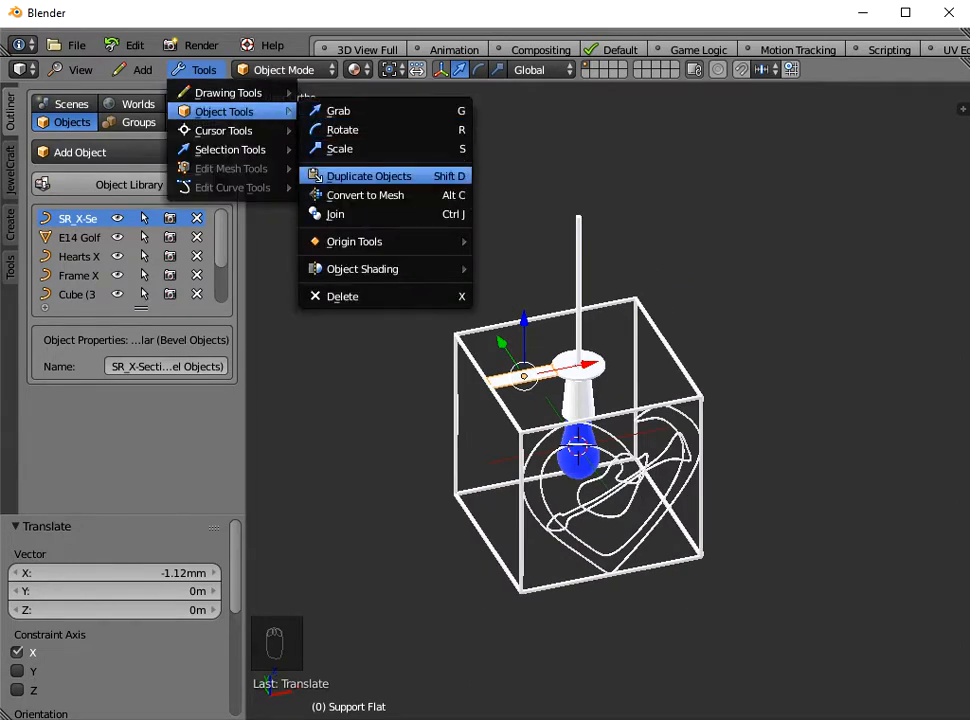
{"action": "left_click", "coordinate": [316, 177]}
{"action": "key", "text": "Escape"}
{"action": "left_click_drag", "start_coordinate": [588, 366], "coordinate": [698, 344]}
Step: In a wireframe top view, nudge the duplicated flat about -1.39 mm along X so its outer end sits within the frame bar
{"action": "left_click", "coordinate": [72, 69]}
{"action": "left_click", "coordinate": [85, 234]}
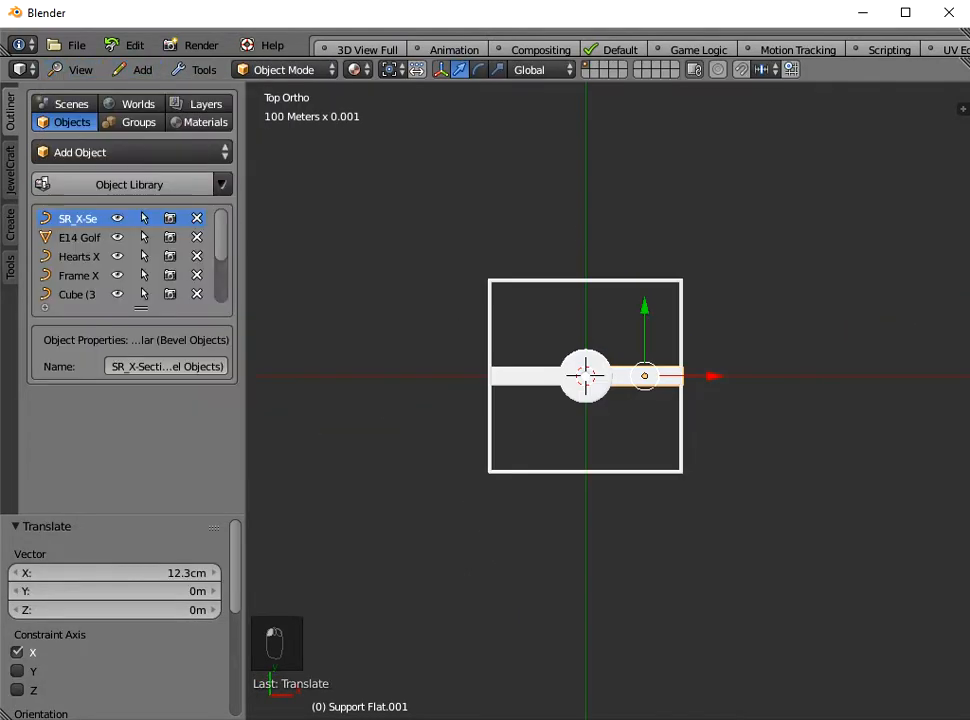
{"action": "left_click", "coordinate": [356, 69]}
{"action": "left_click", "coordinate": [395, 113]}
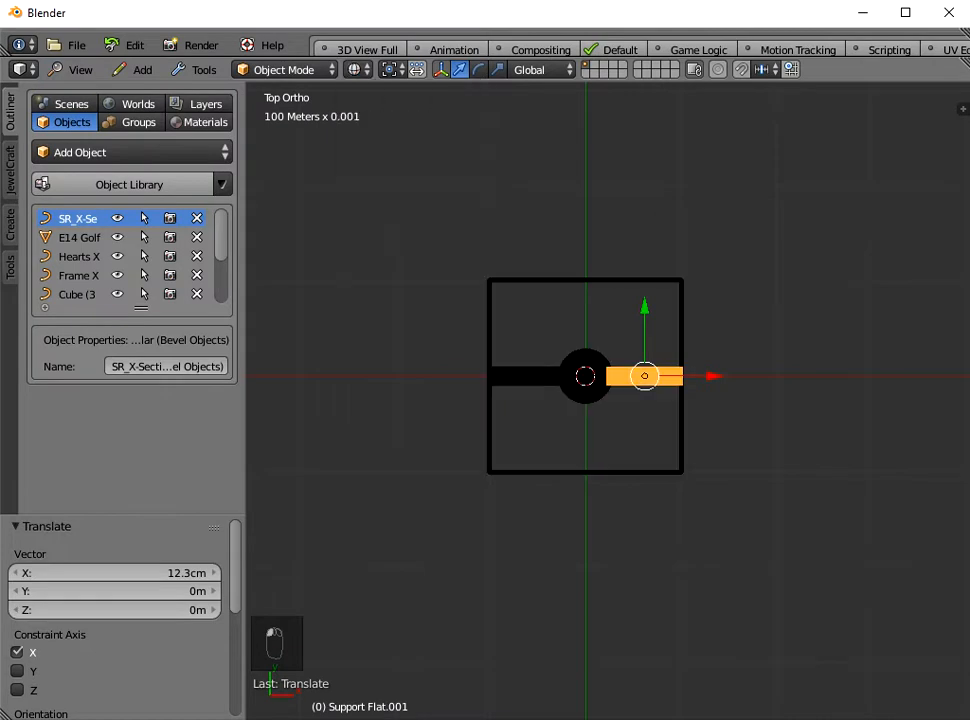
{"action": "scroll", "coordinate": [649, 388], "scroll_direction": "up", "scroll_amount": 8}
{"action": "middle_click_drag", "start_coordinate": [649, 388], "coordinate": [555, 412], "text": "shift"}
{"action": "mouse_move", "coordinate": [602, 362]}
{"action": "left_mouse_down"}
{"action": "mouse_move", "coordinate": [588, 362]}
{"action": "mouse_move", "coordinate": [596, 362]}
{"action": "left_mouse_up"}
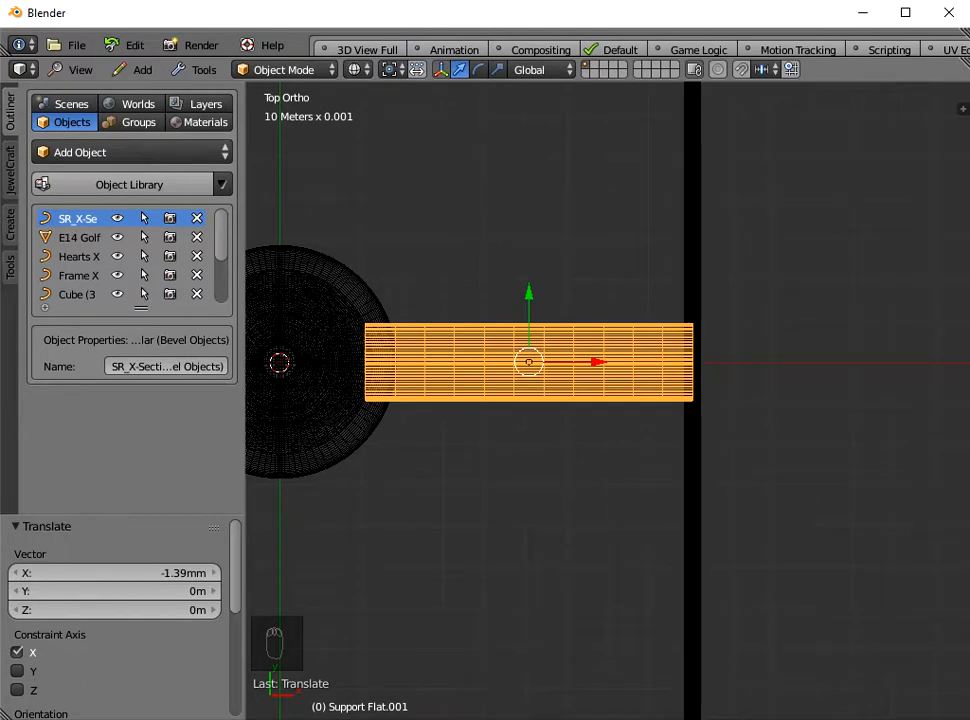
Step: Edit the duplicated flat's curve and move its inner end point slightly further into the support ring along X
{"action": "key", "text": "Tab"}
{"action": "left_click", "coordinate": [365, 362]}
{"action": "mouse_move", "coordinate": [434, 362]}
{"action": "left_mouse_down"}
{"action": "mouse_move", "coordinate": [496, 362]}
{"action": "mouse_move", "coordinate": [406, 362]}
{"action": "mouse_move", "coordinate": [473, 362]}
{"action": "mouse_move", "coordinate": [416, 362]}
{"action": "mouse_move", "coordinate": [424, 362]}
{"action": "left_mouse_up"}
{"action": "key", "text": "Tab"}
{"action": "scroll", "coordinate": [424, 362], "scroll_direction": "down", "scroll_amount": 2}
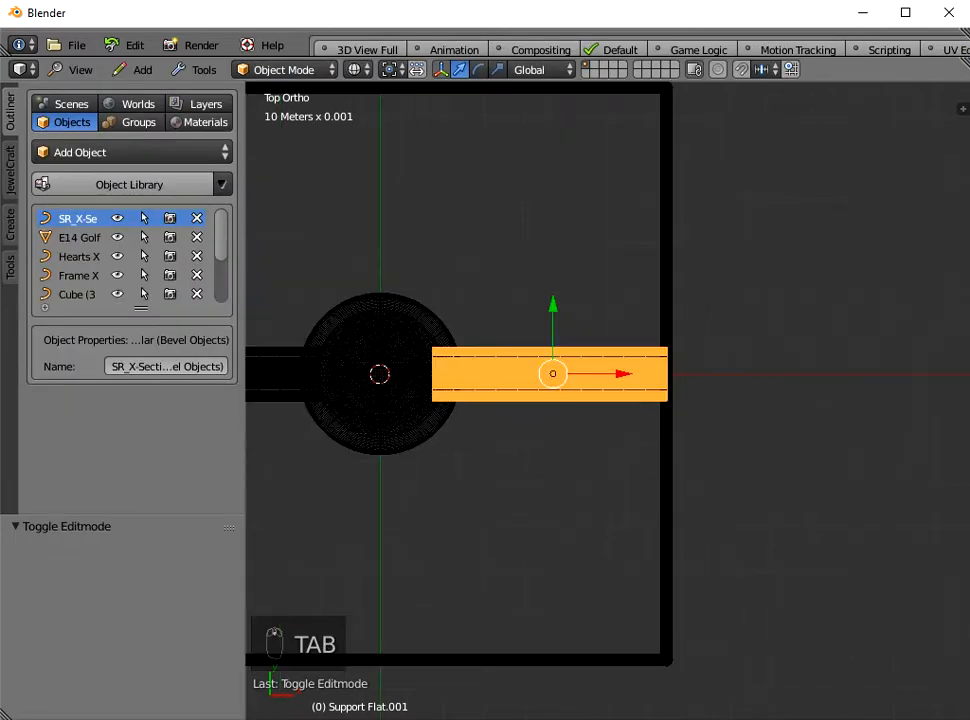
Step: Reopen the duplicated flat's curve in Edit Mode and return the viewport from wireframe to Material shading
{"action": "middle_click_drag", "start_coordinate": [424, 362], "coordinate": [439, 270]}
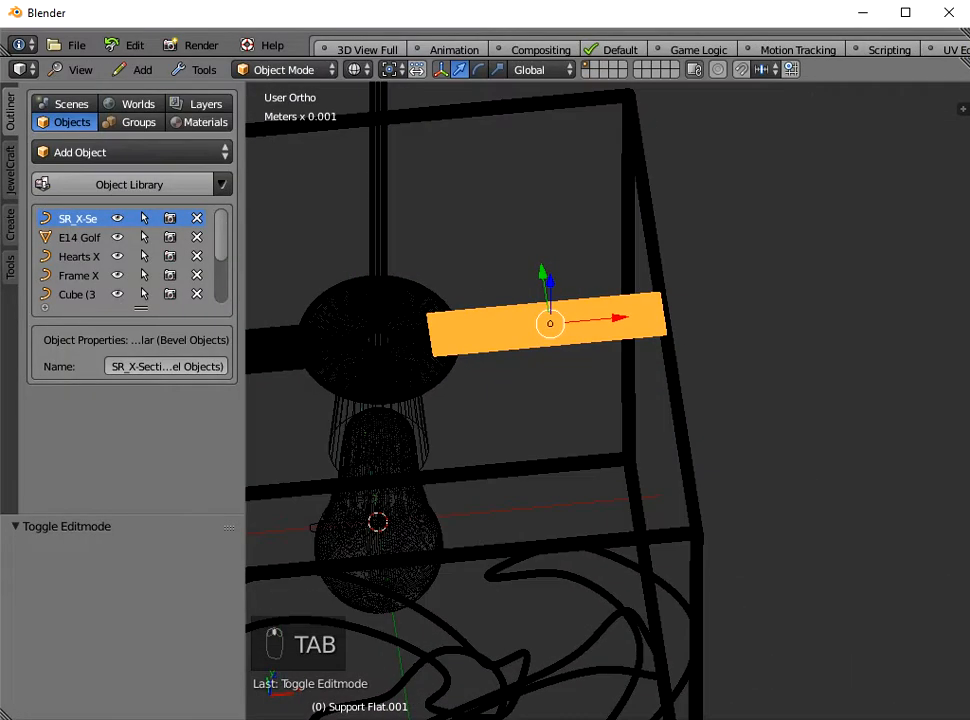
{"action": "key", "text": "Tab"}
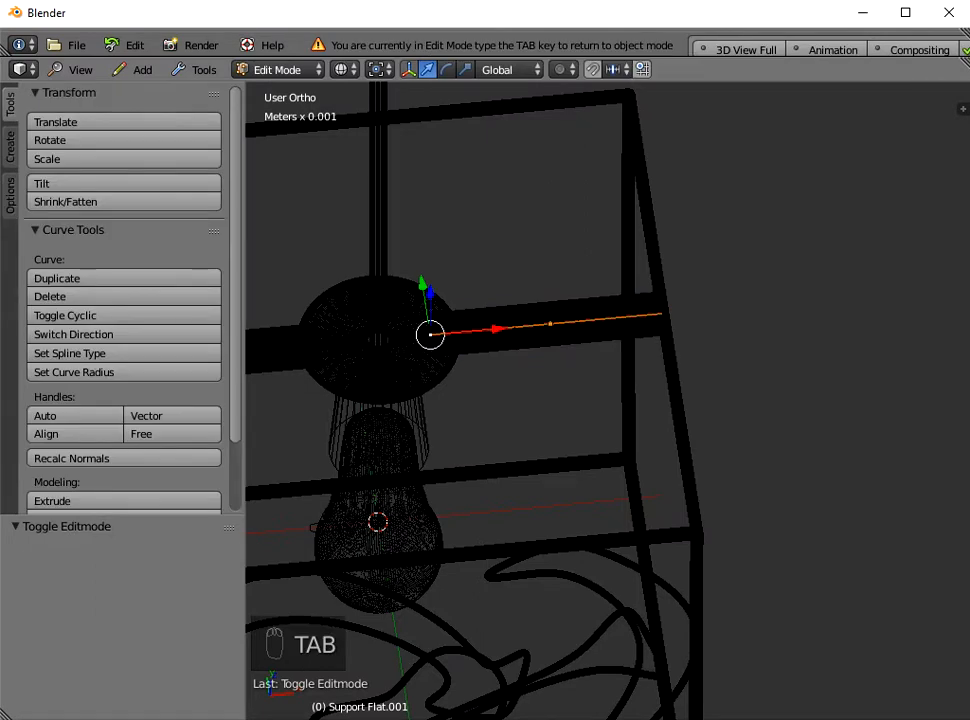
{"action": "left_click", "coordinate": [341, 69]}
{"action": "left_click", "coordinate": [330, 133]}
{"action": "scroll", "coordinate": [440, 360], "scroll_direction": "down", "scroll_amount": 4}
{"action": "middle_click_drag", "start_coordinate": [440, 360], "coordinate": [570, 322]}
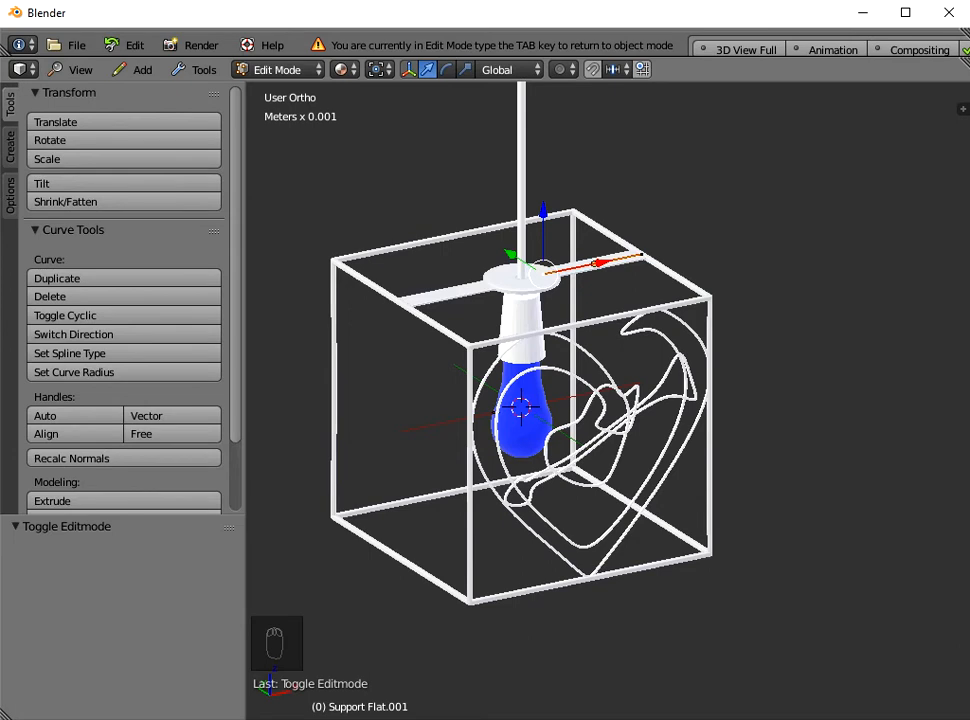
{"action": "middle_click_drag", "start_coordinate": [540, 370], "coordinate": [505, 415]}
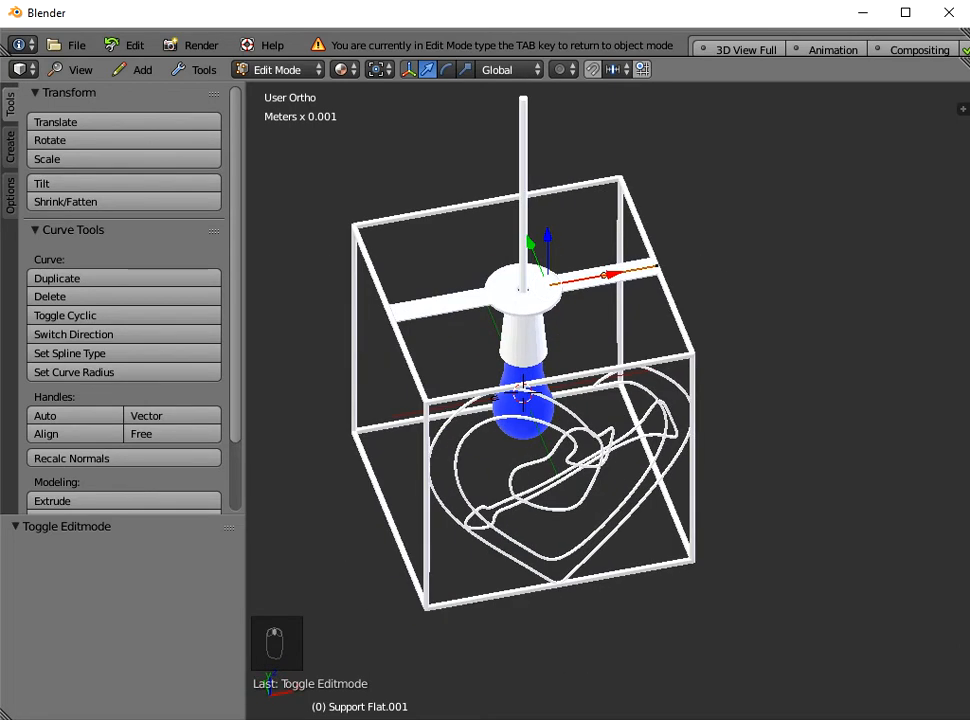